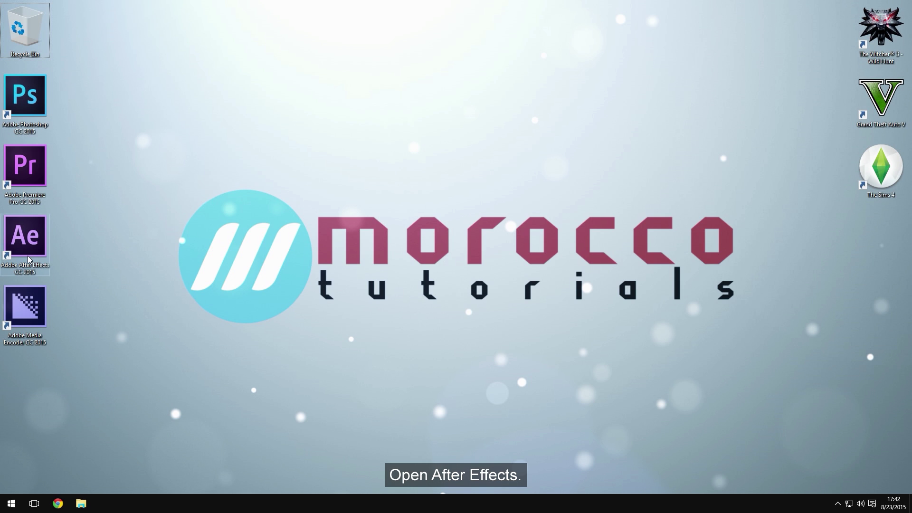
Launch After Effects CC 2015 from the desktop icon and wait for an empty untitled project
double_click(27, 256)
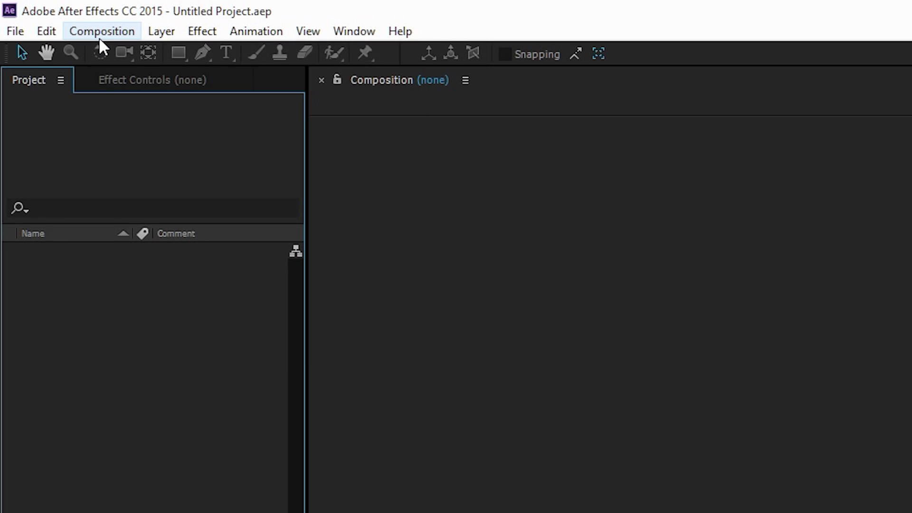
Create the 'Particles Text Effect' composition: HDTV 1080, 29.97 fps, duration 0;00;10;00
left_click(99, 37)
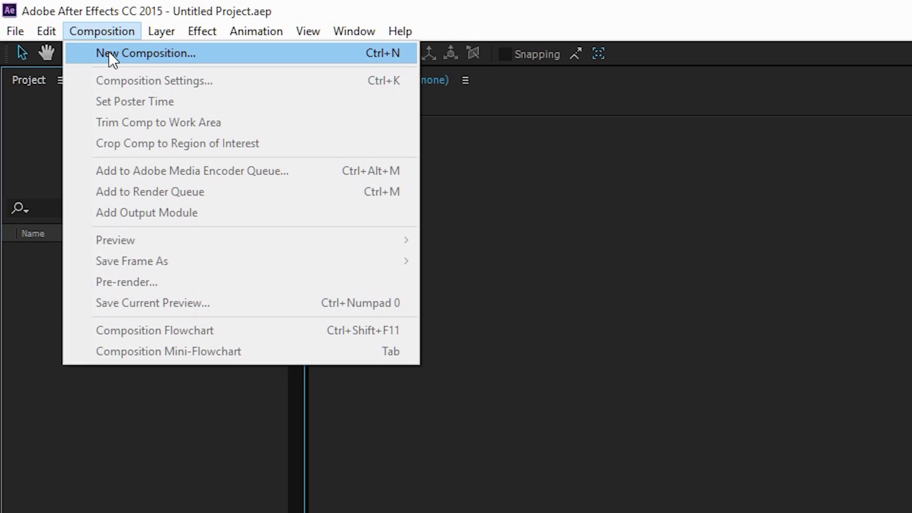
left_click(109, 51)
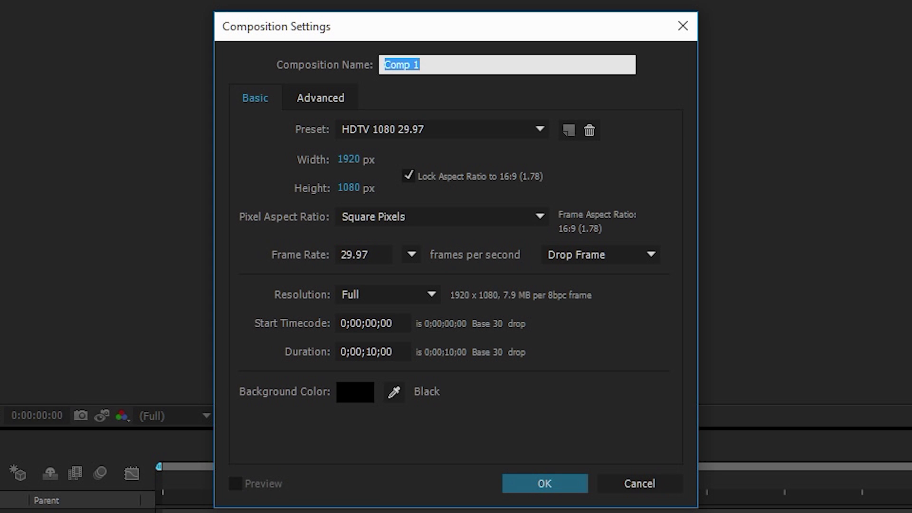
type("Particles Te")
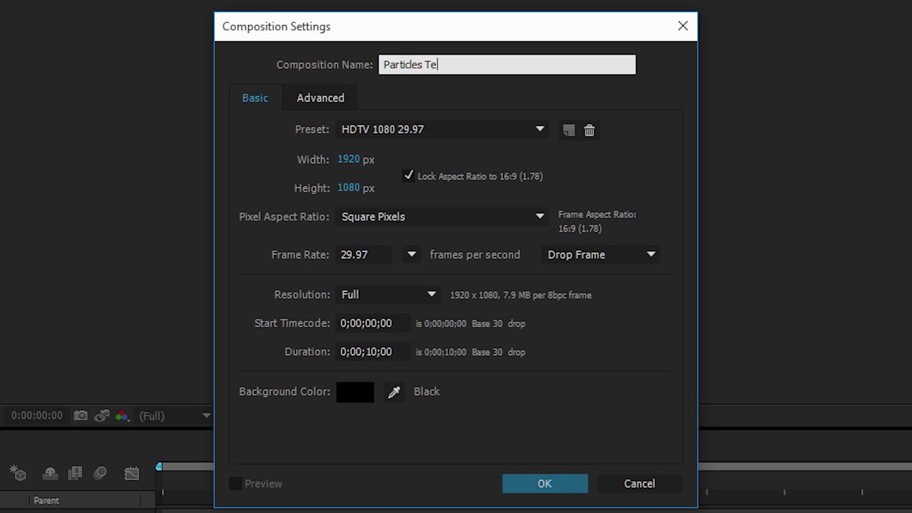
type("Effec")
left_click(412, 255)
left_click(449, 402)
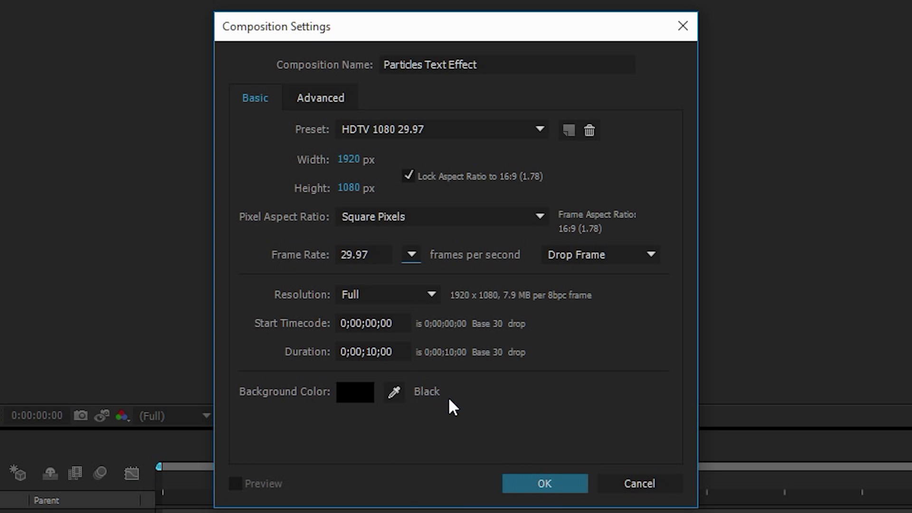
left_click(373, 351)
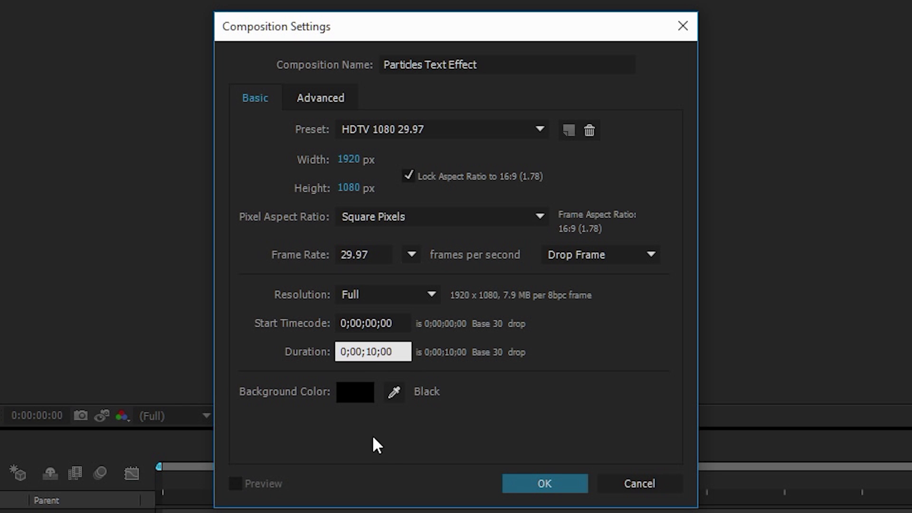
left_click(525, 483)
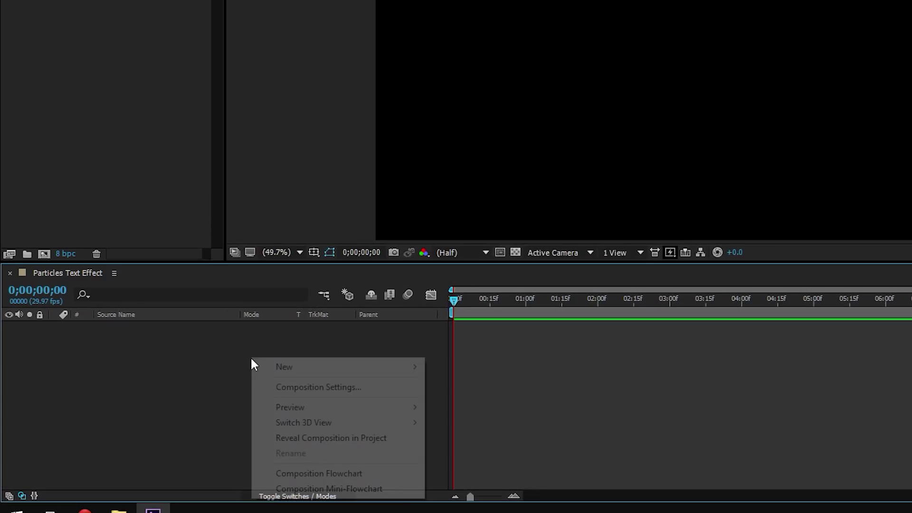
Create a 1920×1080 solid layer named BG with its colour set to black
right_click(172, 396)
mouse_move(240, 403)
left_click(657, 375)
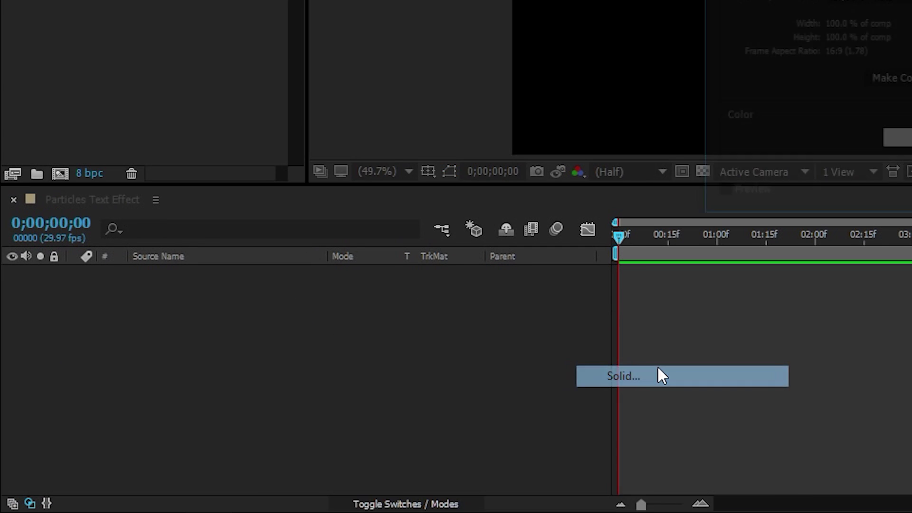
type("BG")
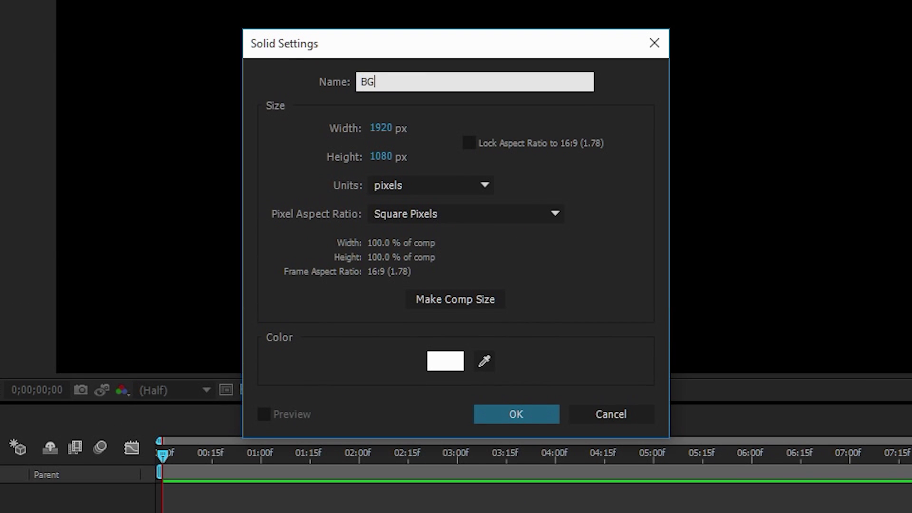
left_click(453, 364)
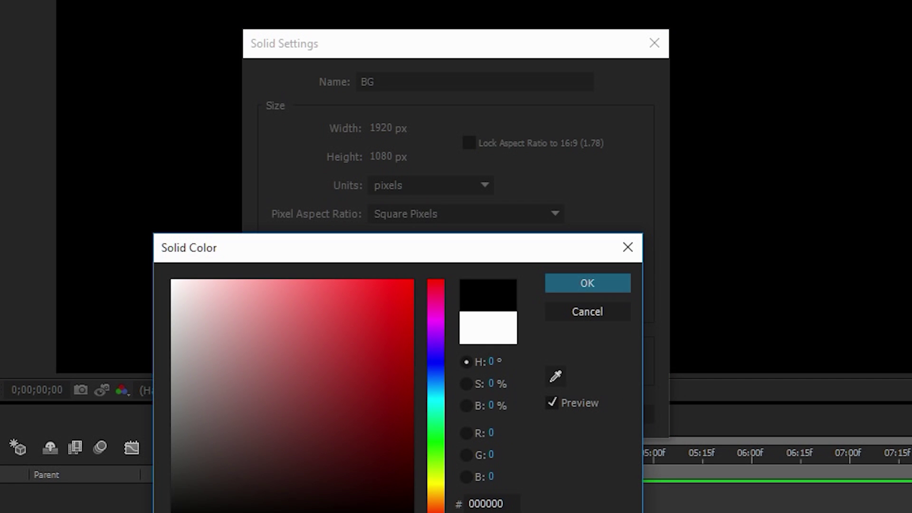
left_click(569, 282)
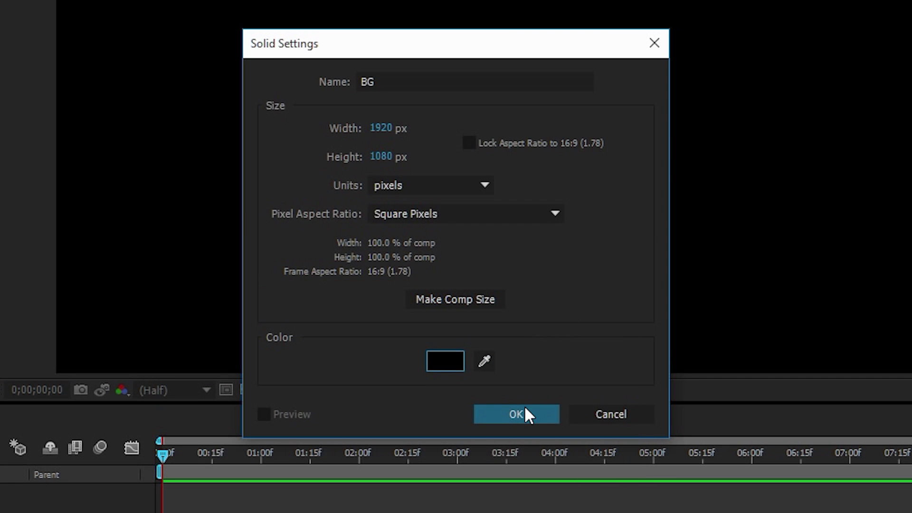
left_click(524, 407)
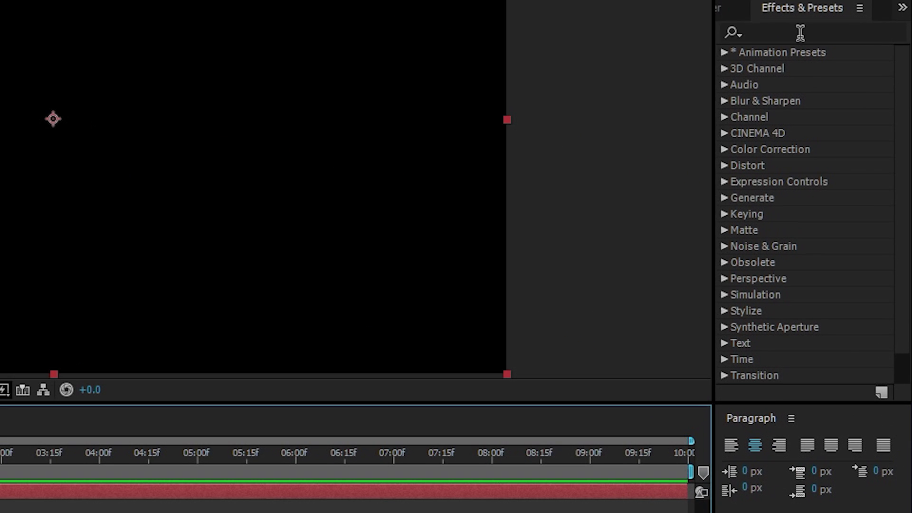
Apply Gradient Ramp to the BG layer and set its shape to Radial Ramp
left_click(856, 145)
type("ramp")
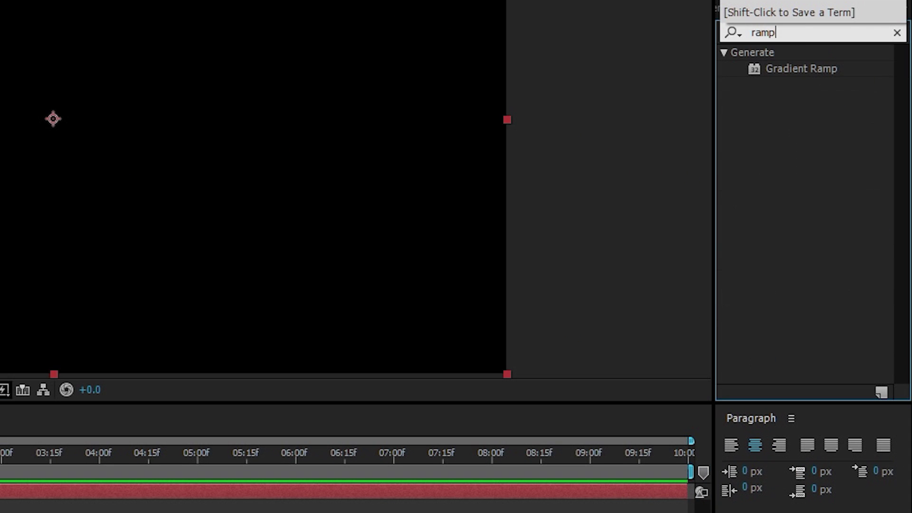
left_click_drag(831, 68, 265, 498)
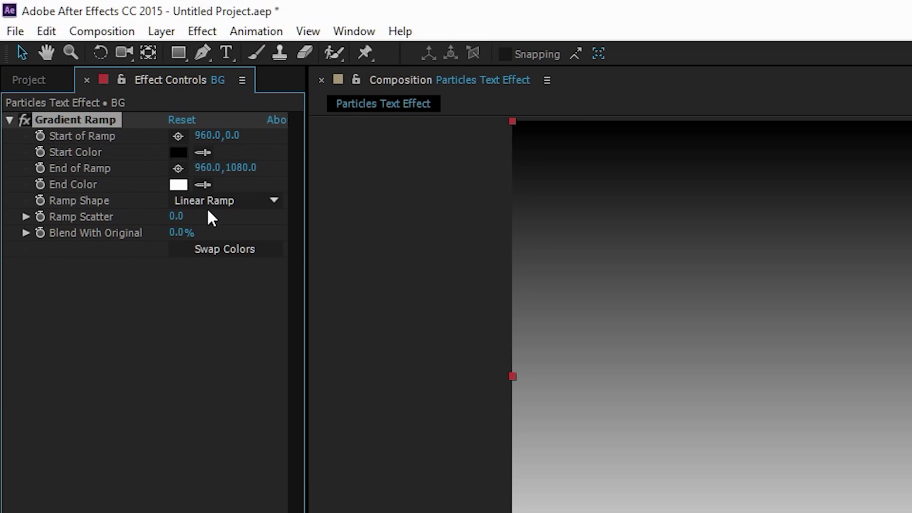
left_click(217, 202)
left_click(221, 239)
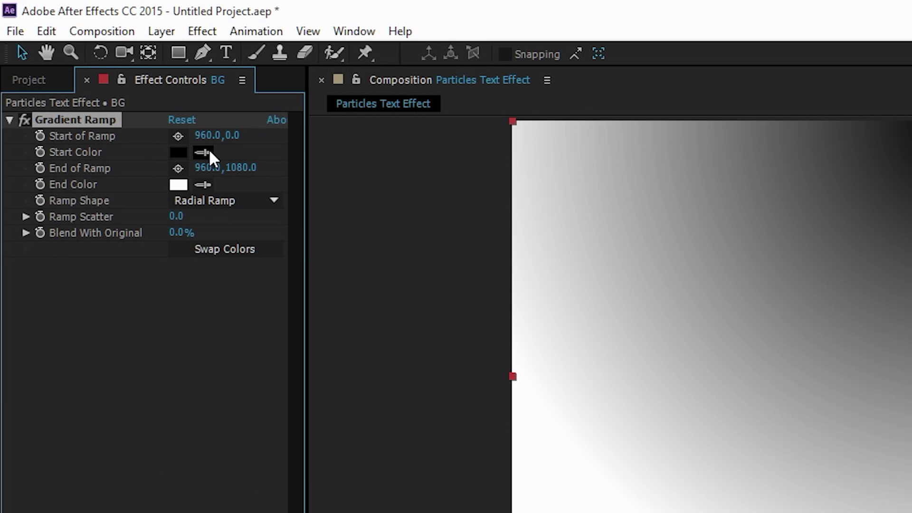
Set ramp start to 960,540 and end to 1920,1440, then swap colours for a white centre
left_click(231, 135)
type("540")
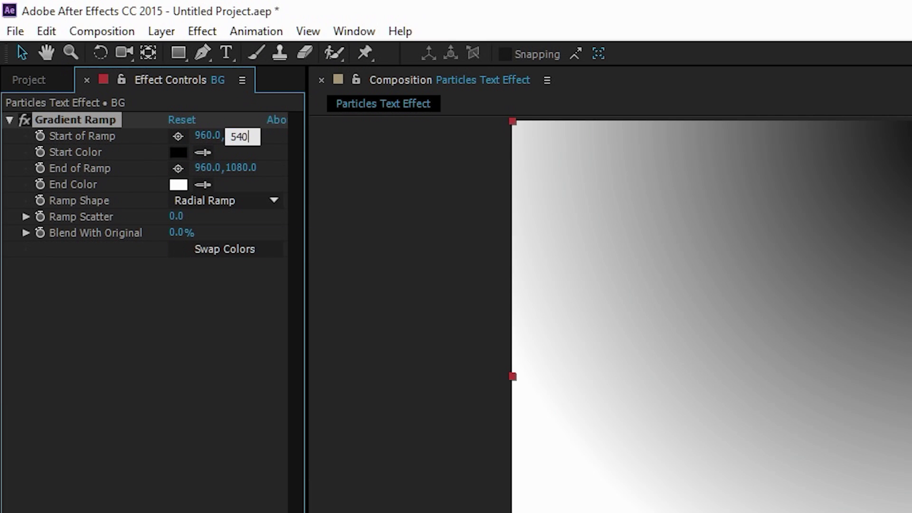
key("Return")
left_click(209, 168)
type("1920")
key("Return")
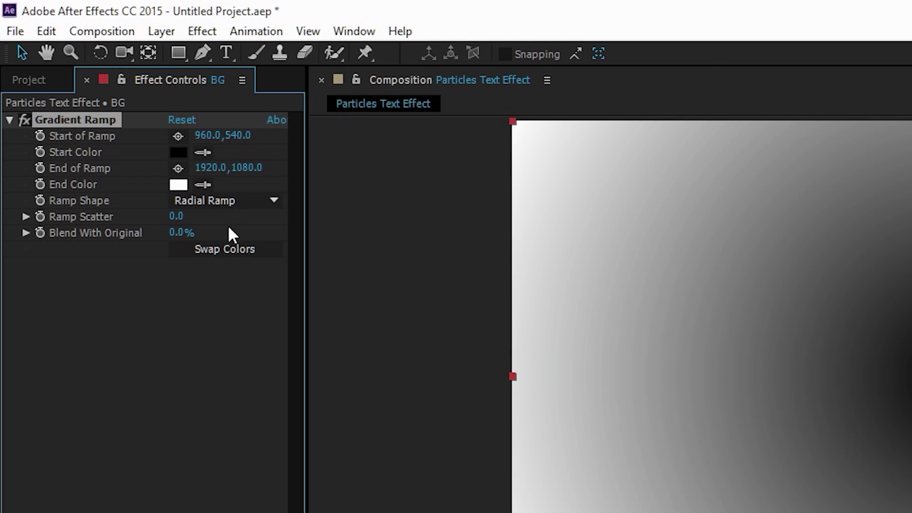
left_click(244, 167)
type("1440")
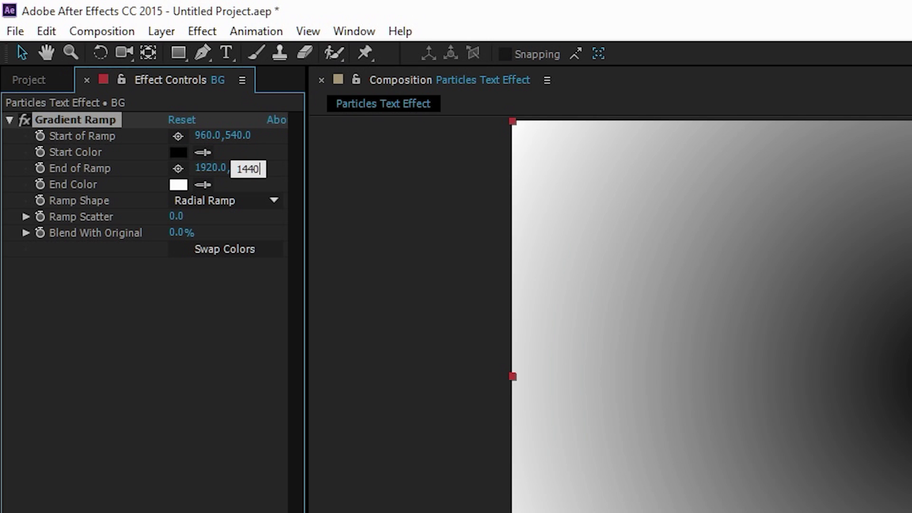
key("Return")
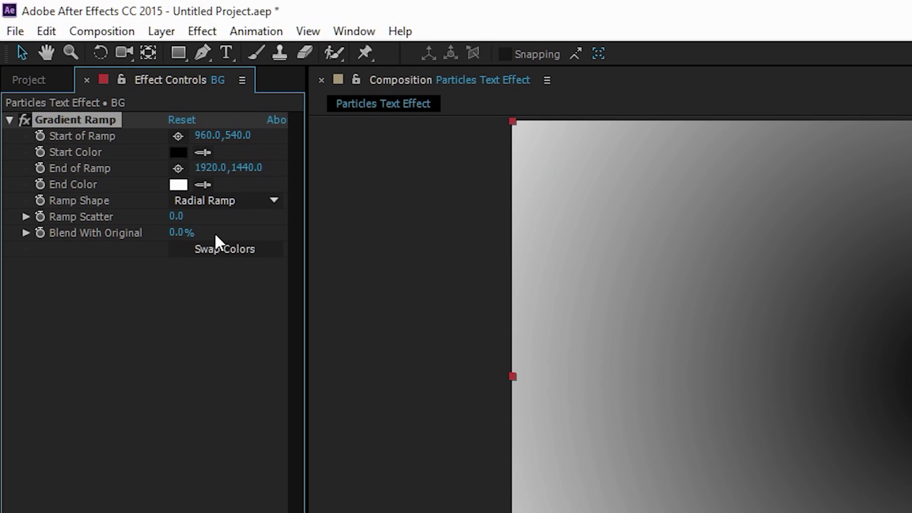
left_click(219, 245)
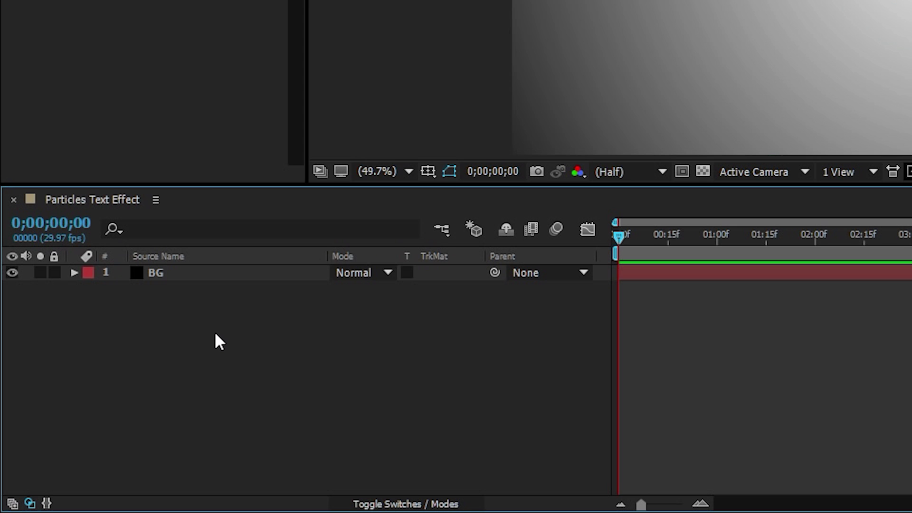
Create a black 1920×1080 solid named Particles Polygon above BG
right_click(215, 331)
mouse_move(352, 158)
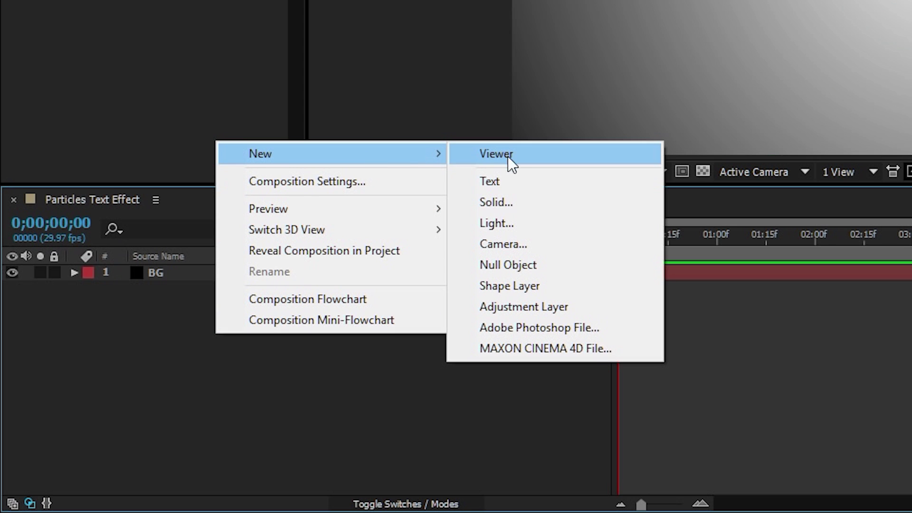
left_click(508, 201)
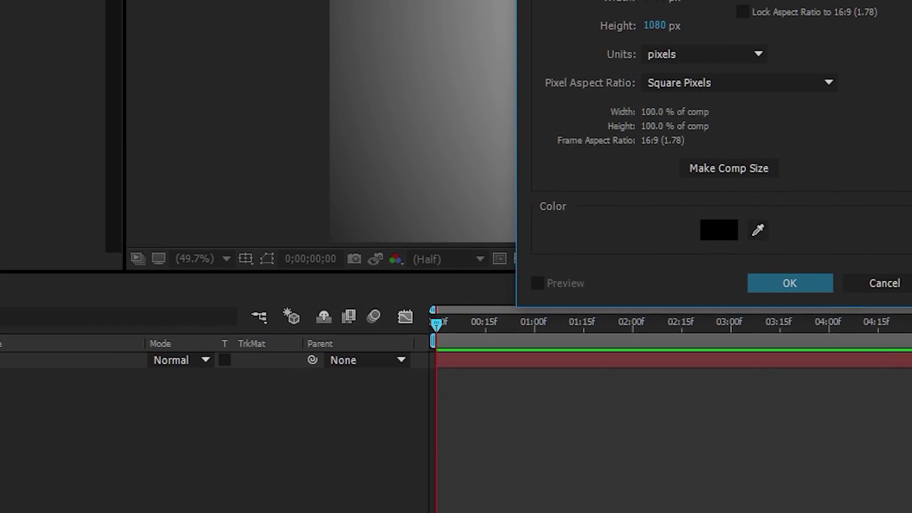
type("Particles Polygon")
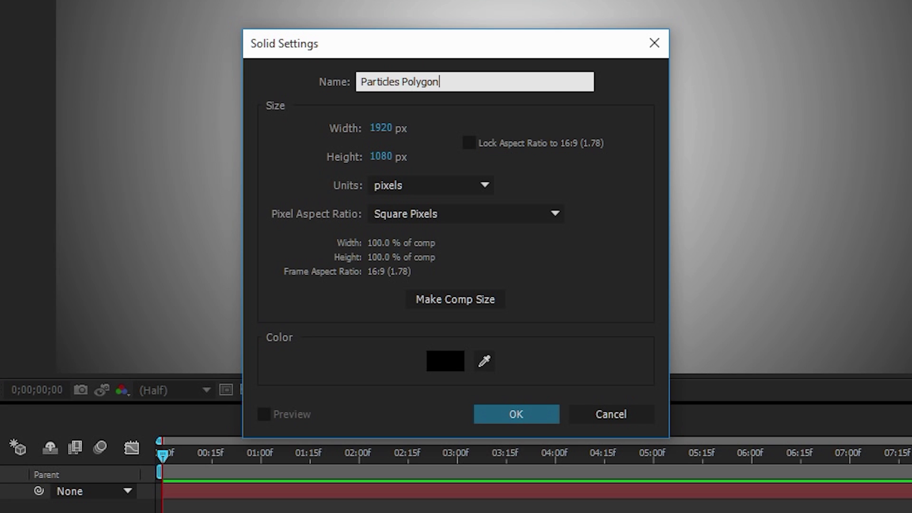
left_click(518, 415)
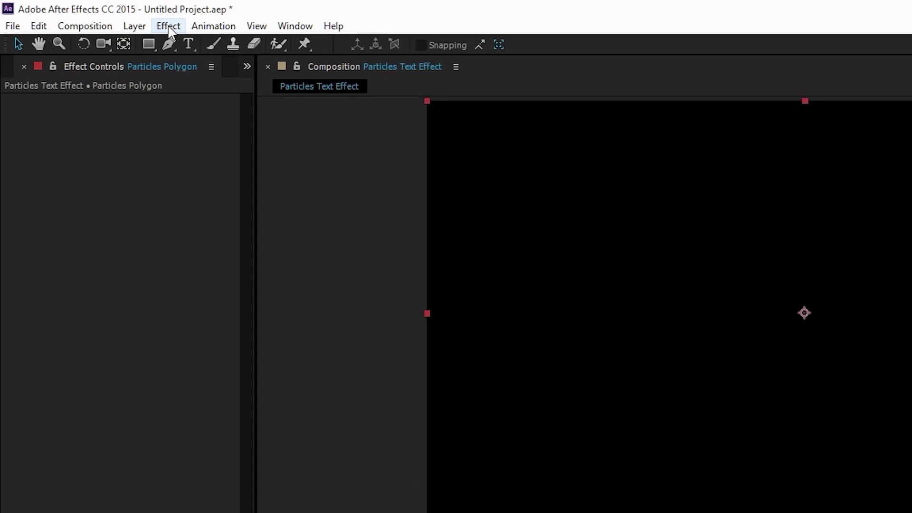
Apply CC Particle Systems II to Particles Polygon and scrub forward to see particles
left_click(101, 15)
mouse_move(270, 414)
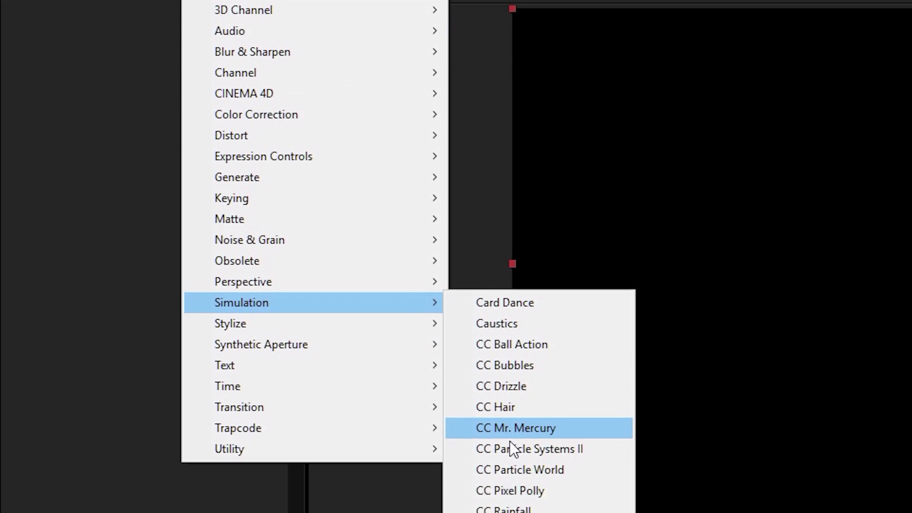
left_click(512, 448)
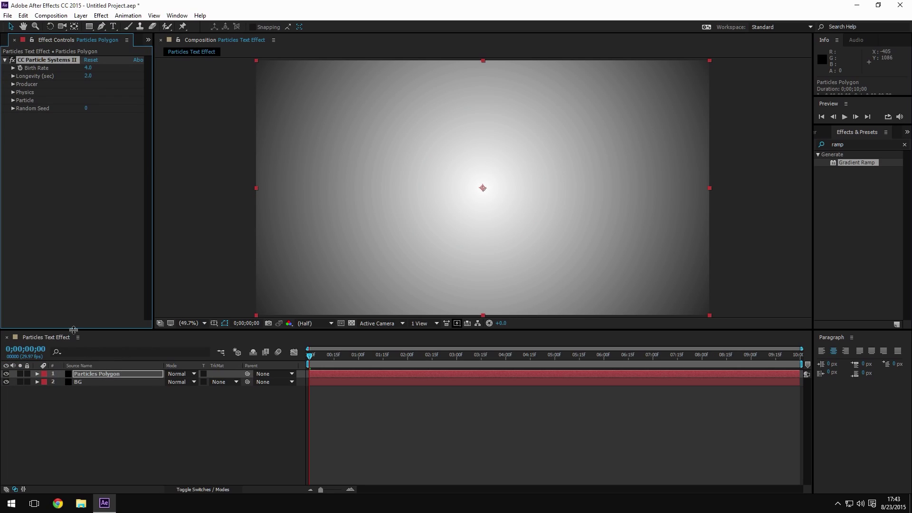
left_click(88, 68)
left_click_drag(310, 355, 354, 359)
Set the particle Birth Rate to 1.5 and Longevity to 1.3 seconds
left_click(88, 68)
type("1.5")
key("Return")
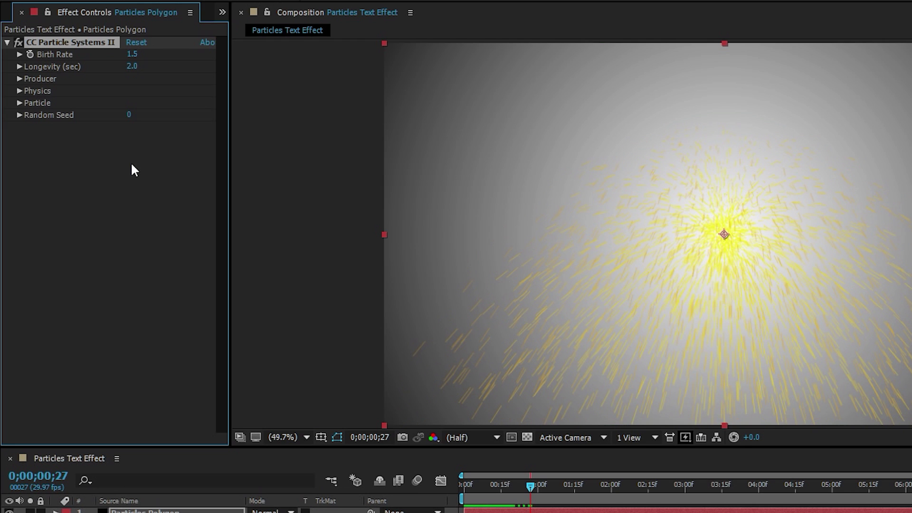
left_click(132, 67)
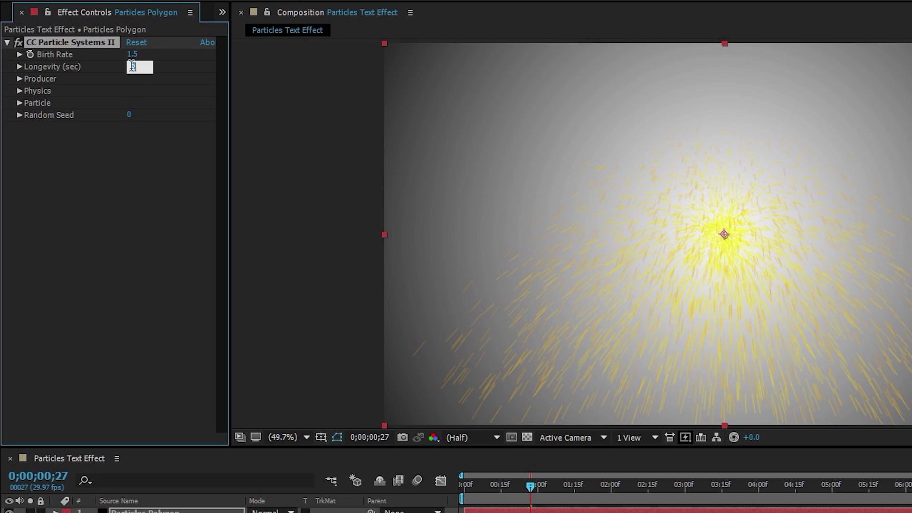
type("1.3")
key("Return")
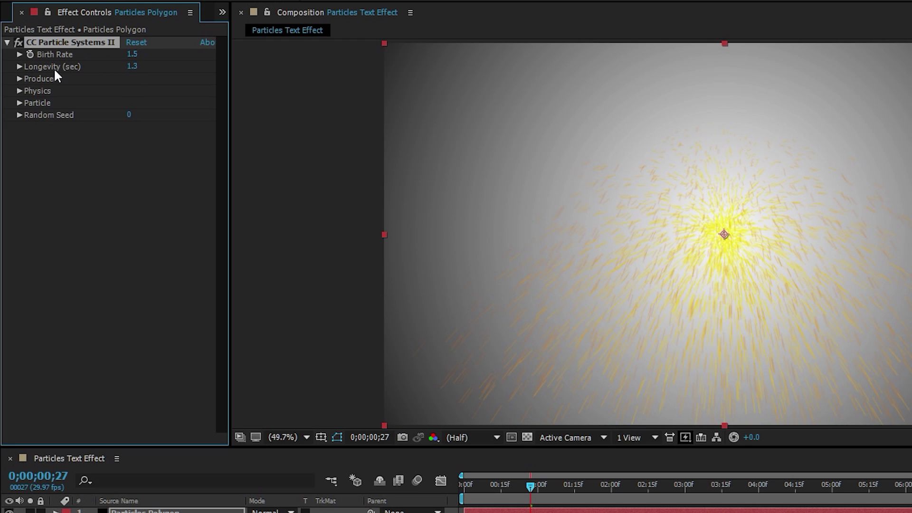
left_click(19, 79)
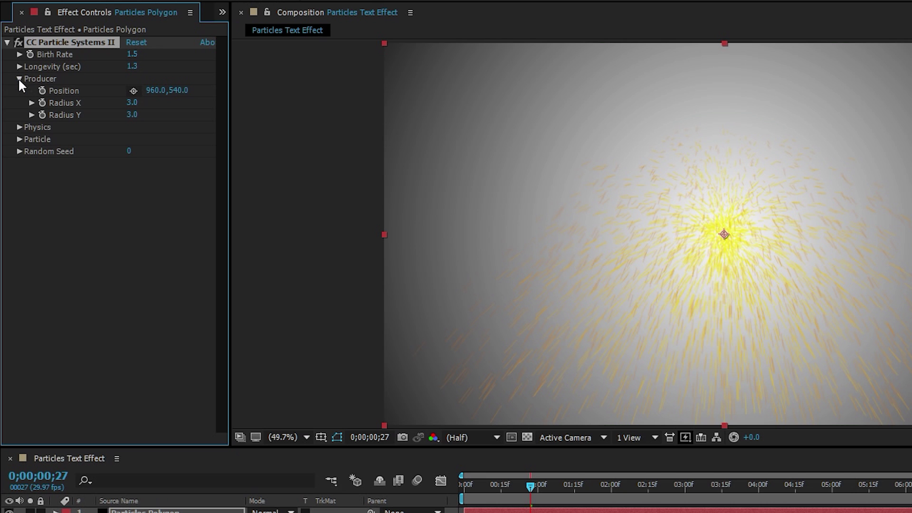
Place the emitter at X -200 and set a Position keyframe at 0s
left_click_drag(152, 91, 78, 104)
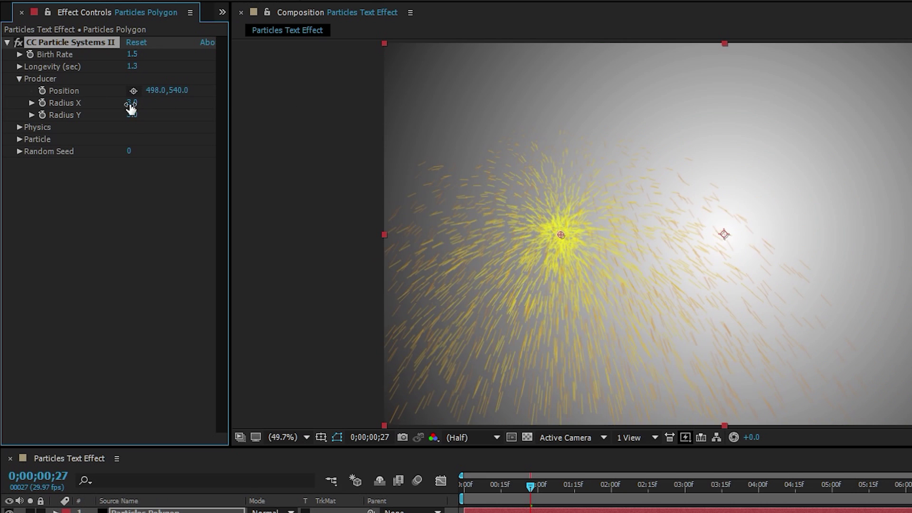
left_click_drag(155, 94, 143, 105)
left_click(157, 90)
type("-200")
key("Return")
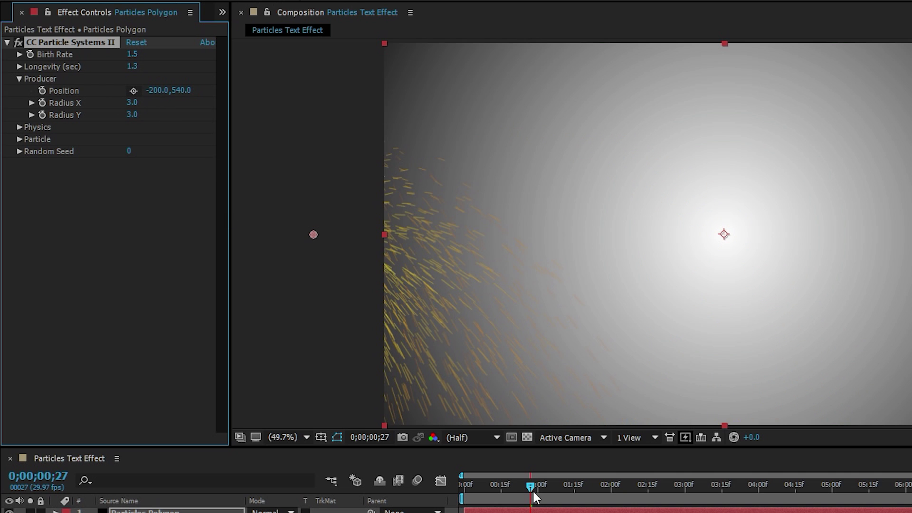
left_click_drag(531, 486, 464, 485)
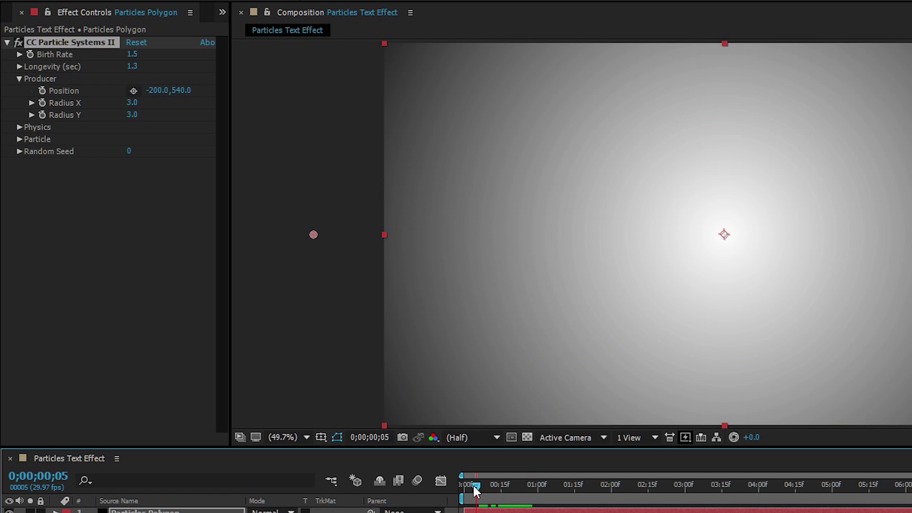
left_click(43, 90)
At 3 seconds, set the emitter Position X to 2250, past the right edge
left_click(37, 476)
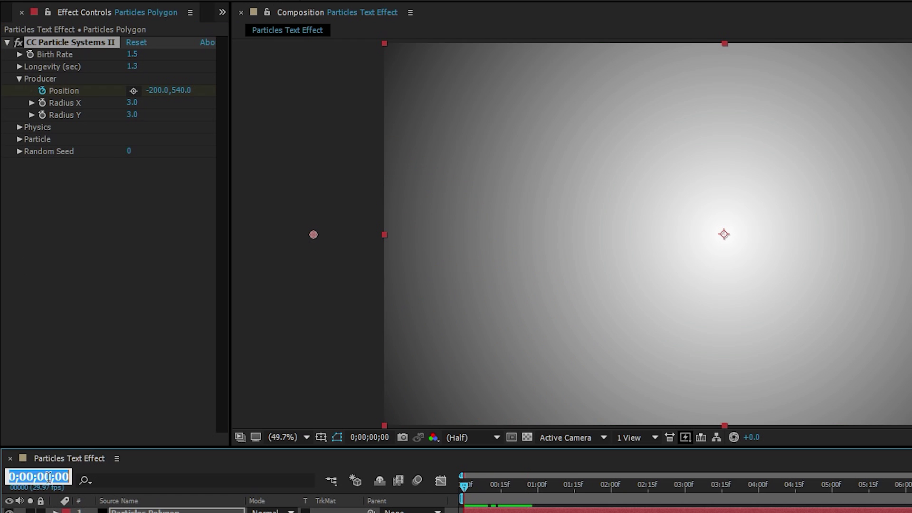
type("300")
key("Return")
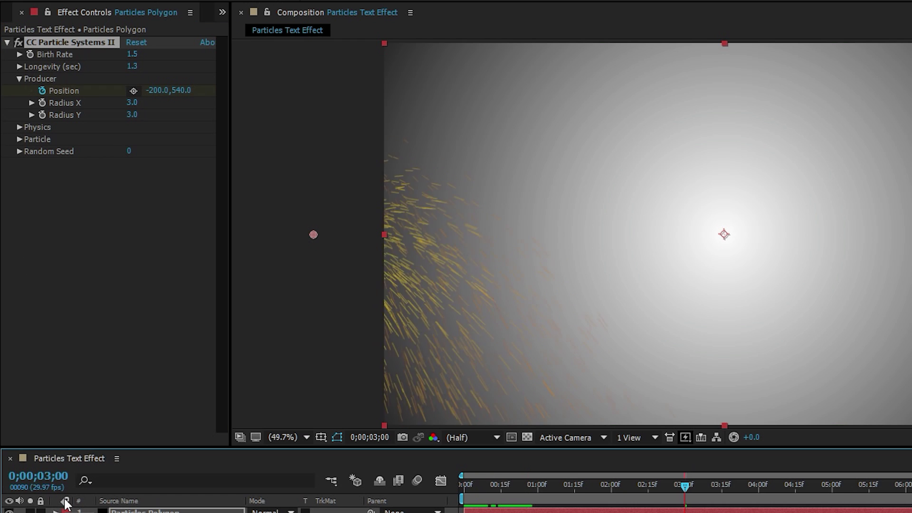
left_click_drag(156, 90, 250, 96)
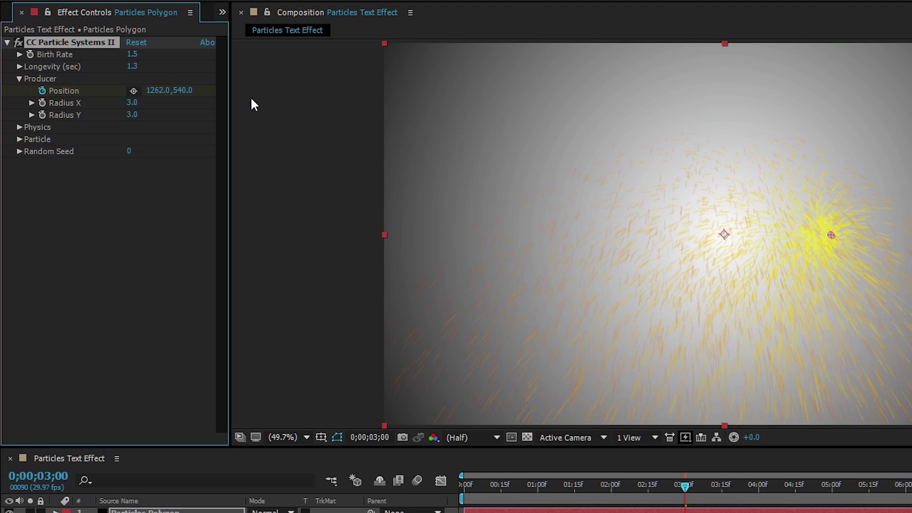
left_click_drag(152, 90, 332, 94)
left_click_drag(150, 93, 342, 97)
left_click(152, 90)
type("2")
key("Return")
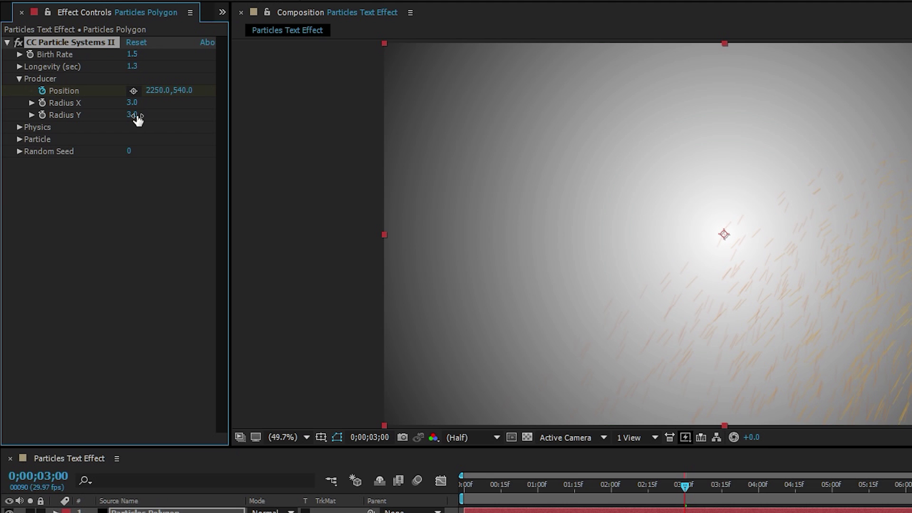
Preview the emitter sweep and flatten the emitter's Radius Y to 0
left_click_drag(689, 490, 489, 497)
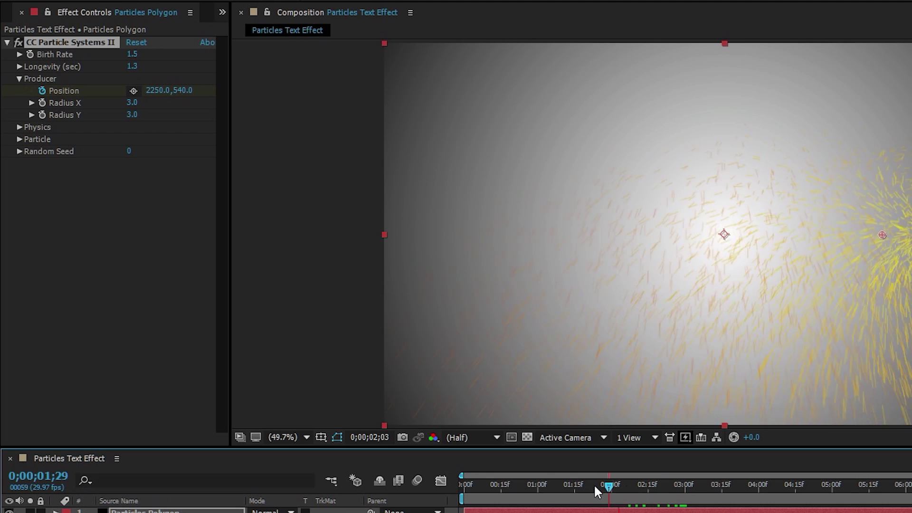
left_click_drag(491, 502, 559, 497)
left_click_drag(132, 115, 61, 124)
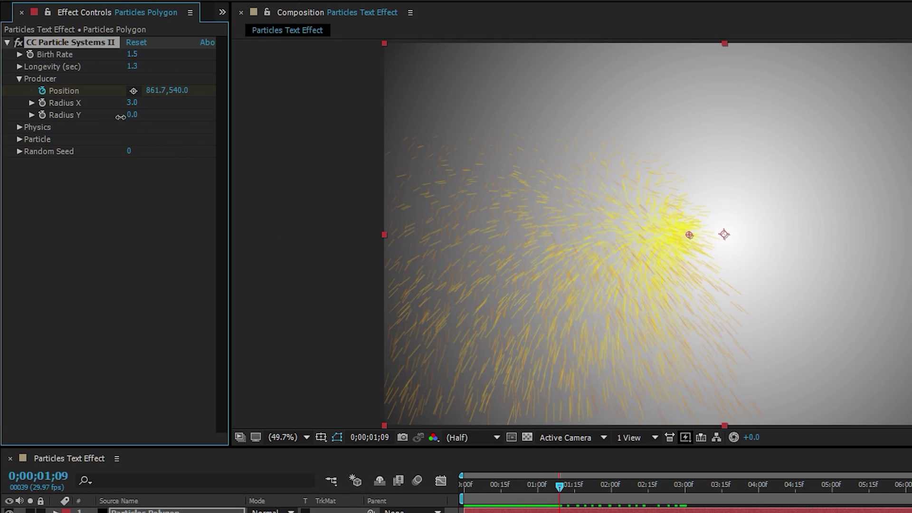
left_click(19, 79)
Set Physics to Twirly animation with Velocity 0.3, Gravity 0 and Resistance 10
left_click(20, 91)
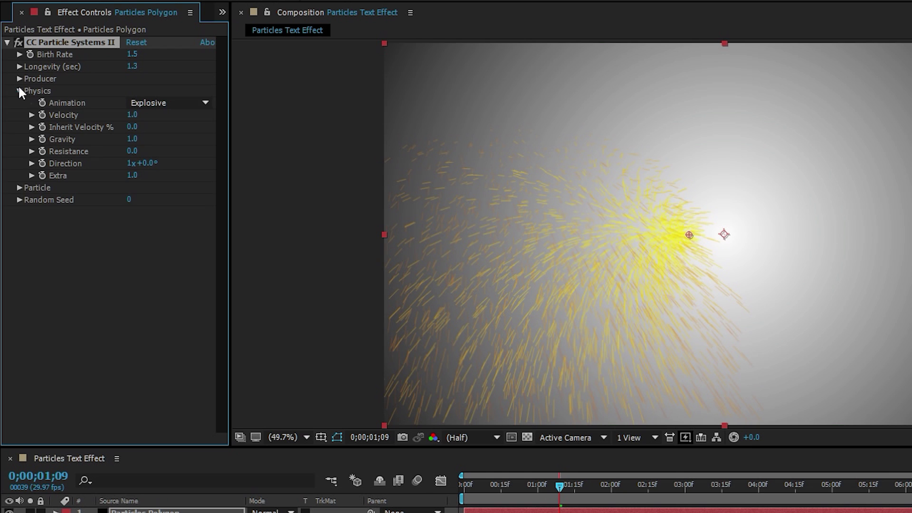
left_click(151, 103)
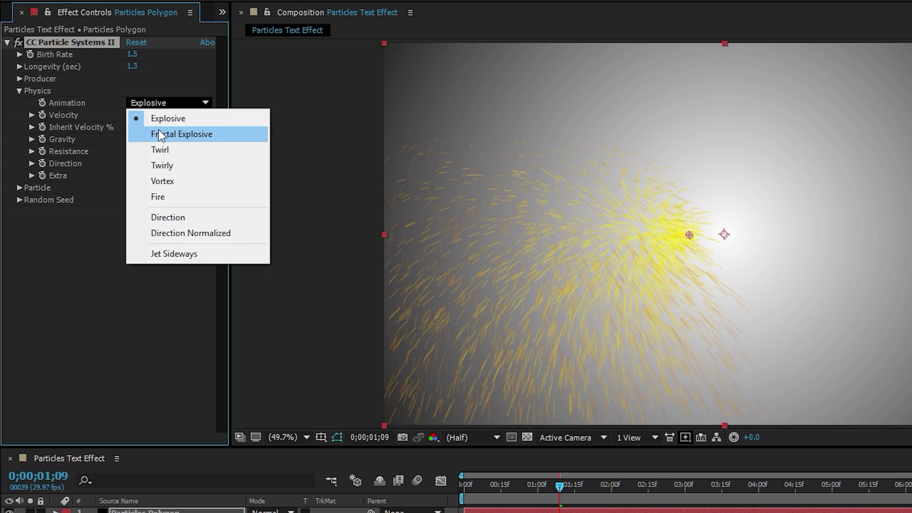
left_click(170, 166)
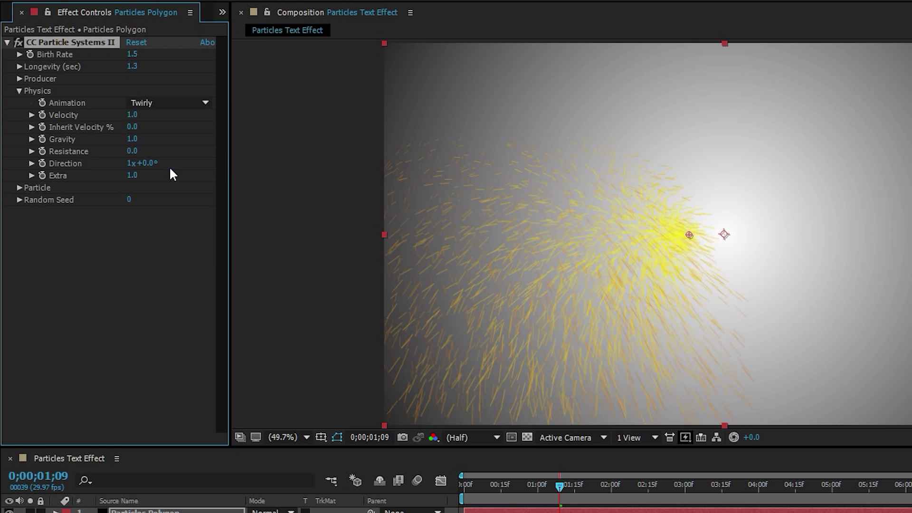
left_click(132, 116)
key("Return")
left_click(133, 139)
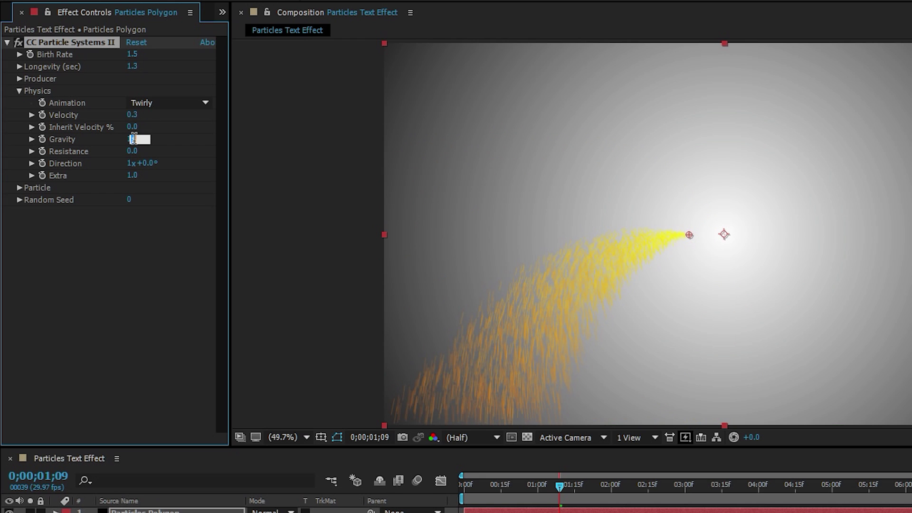
type("0")
key("Return")
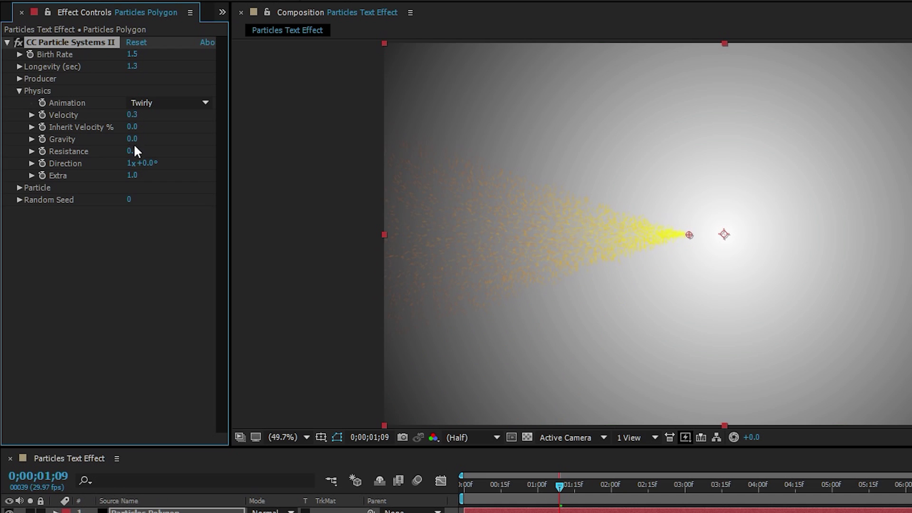
left_click_drag(135, 151, 200, 152)
left_click(133, 151)
type("10")
key("Return")
Change the particle type to TriPolygon and preview the triangle shards
left_click(19, 90)
left_click(18, 103)
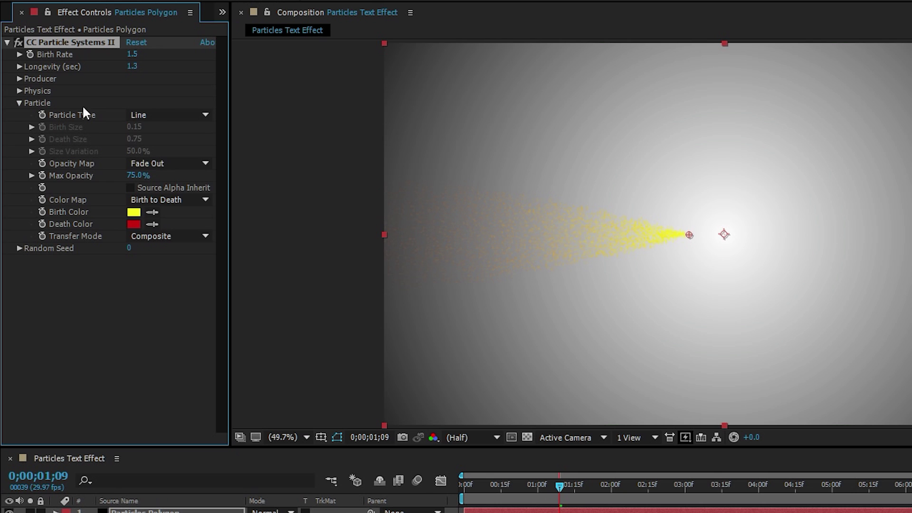
left_click(147, 115)
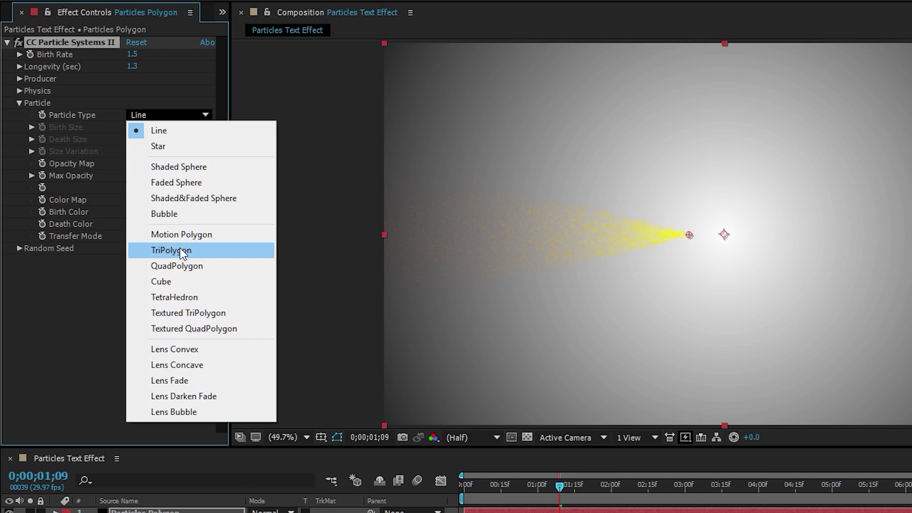
left_click(183, 251)
mouse_move(559, 487)
left_mouse_down()
mouse_move(545, 496)
mouse_move(588, 501)
left_mouse_up()
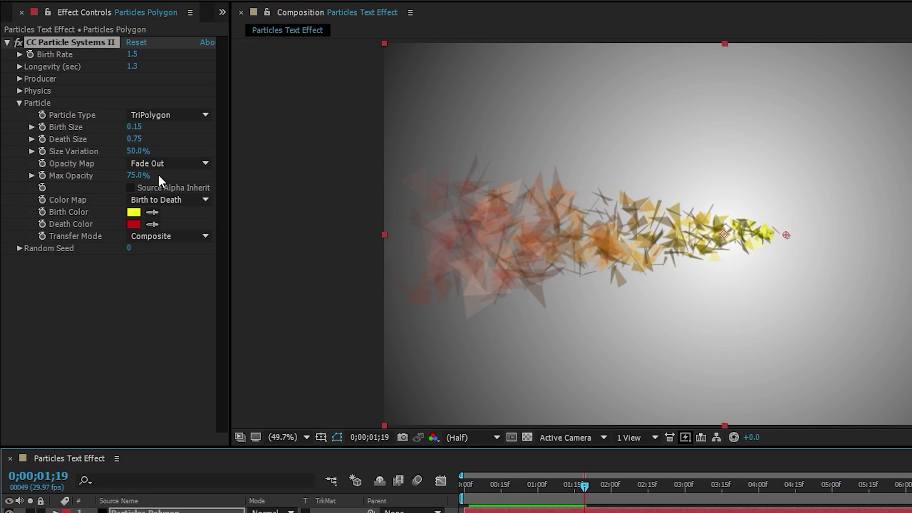
Use Fade Out Sharp opacity map, Origin to Death colour map and Screen transfer mode
left_click(172, 165)
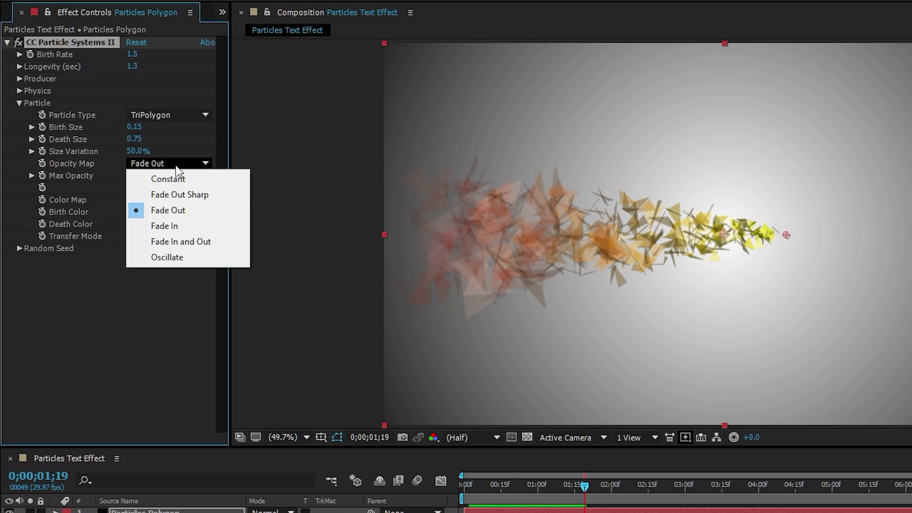
left_click(181, 196)
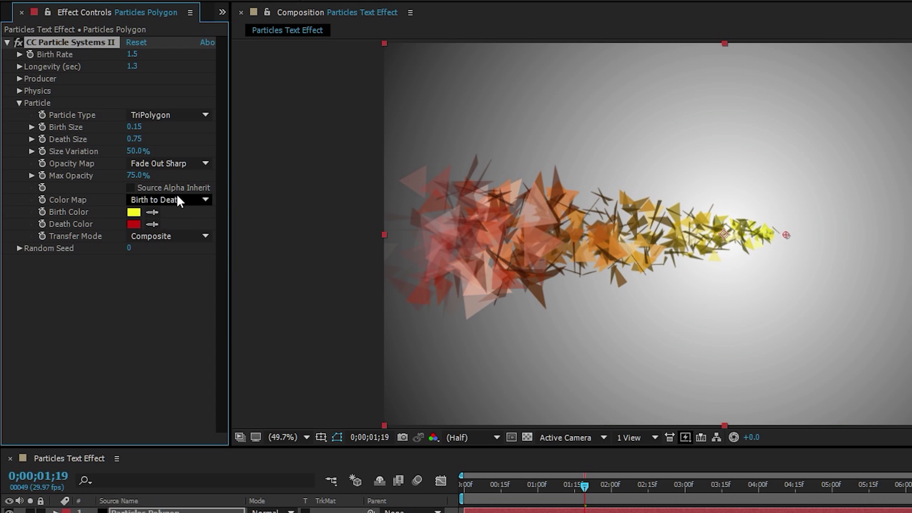
left_click_drag(582, 484, 573, 484)
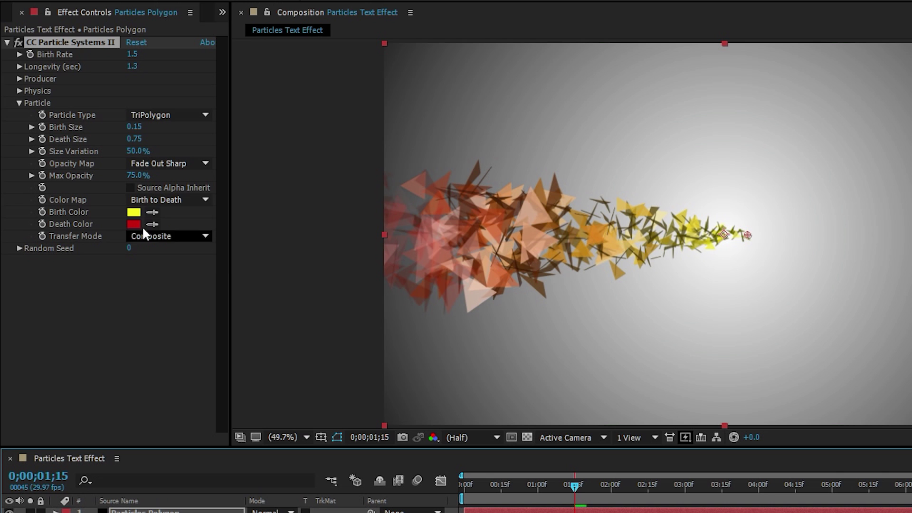
left_click(149, 199)
left_click(178, 231)
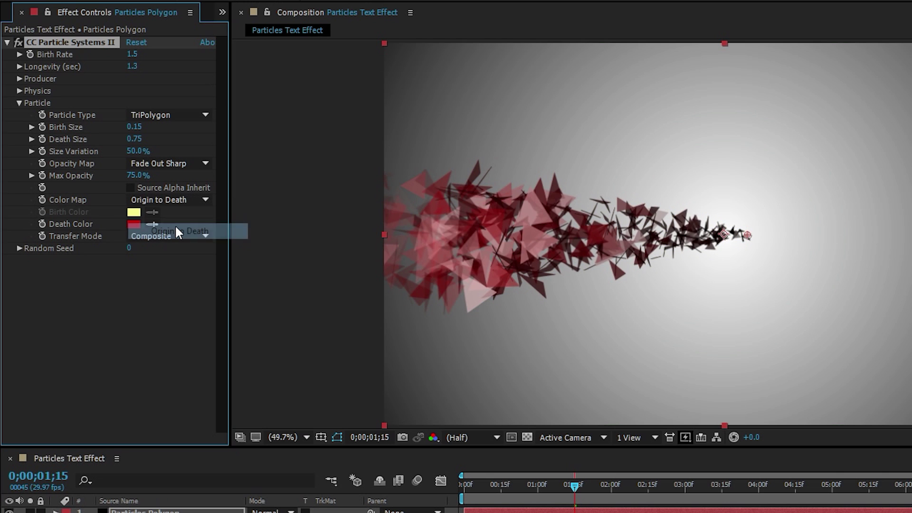
left_click_drag(573, 485, 605, 503)
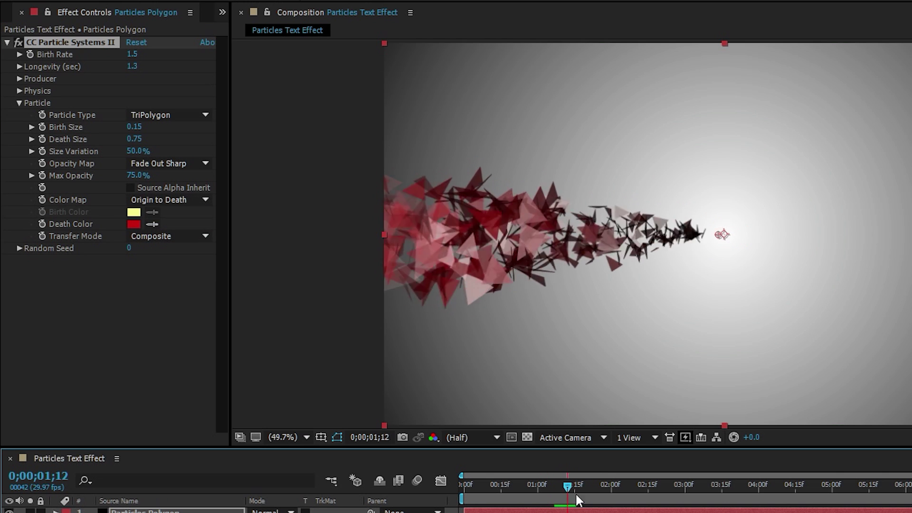
left_click(187, 237)
left_click(181, 266)
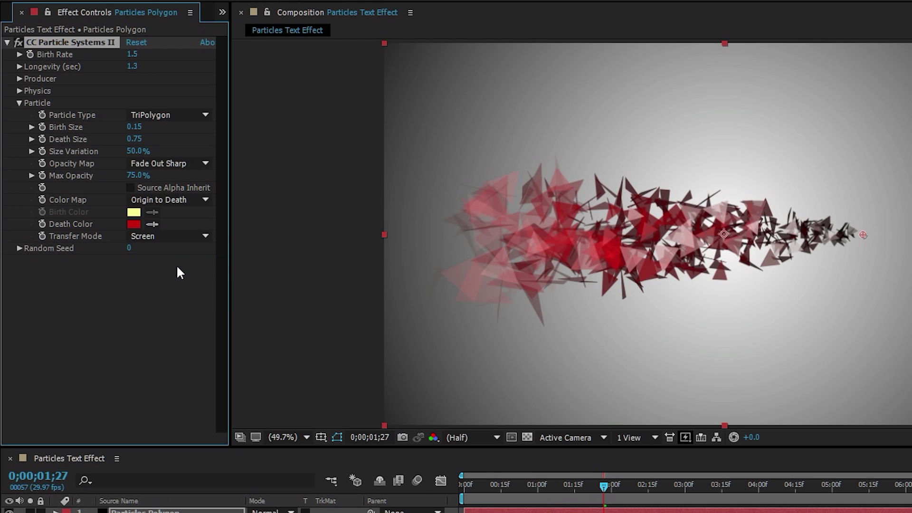
Try other death colours but keep red, then collapse Particle settings and preview the burst
left_click(135, 223)
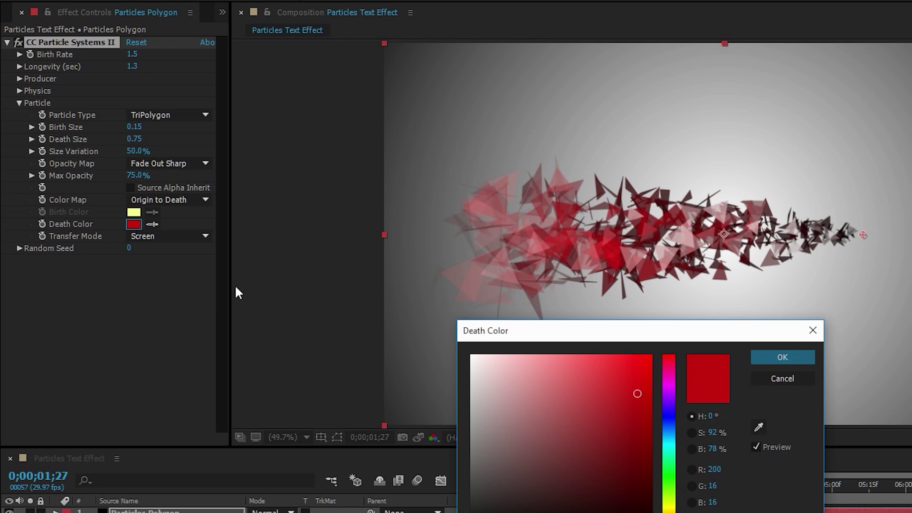
left_click(670, 483)
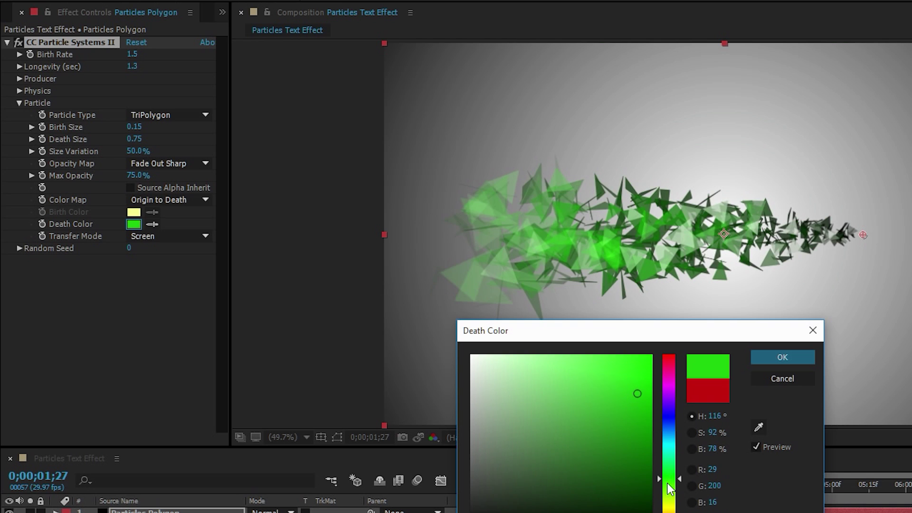
left_click(675, 447)
left_click_drag(675, 447, 669, 369)
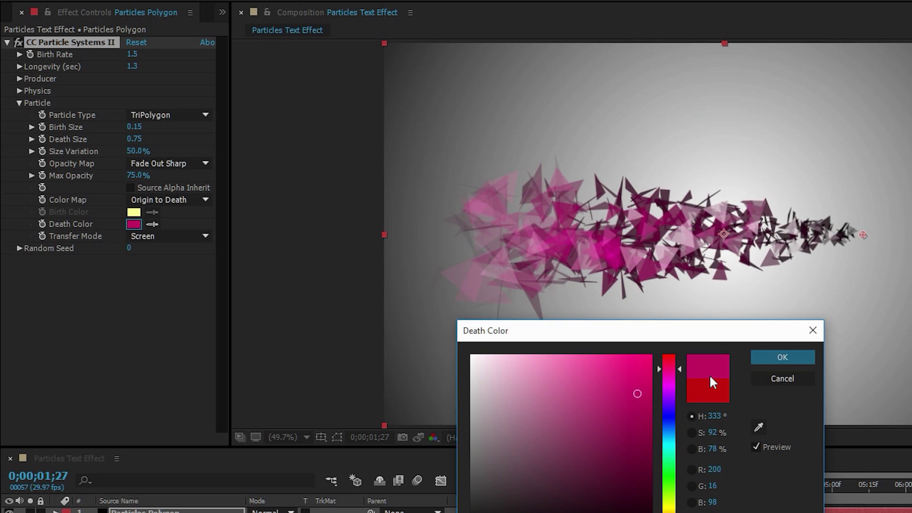
left_click(783, 378)
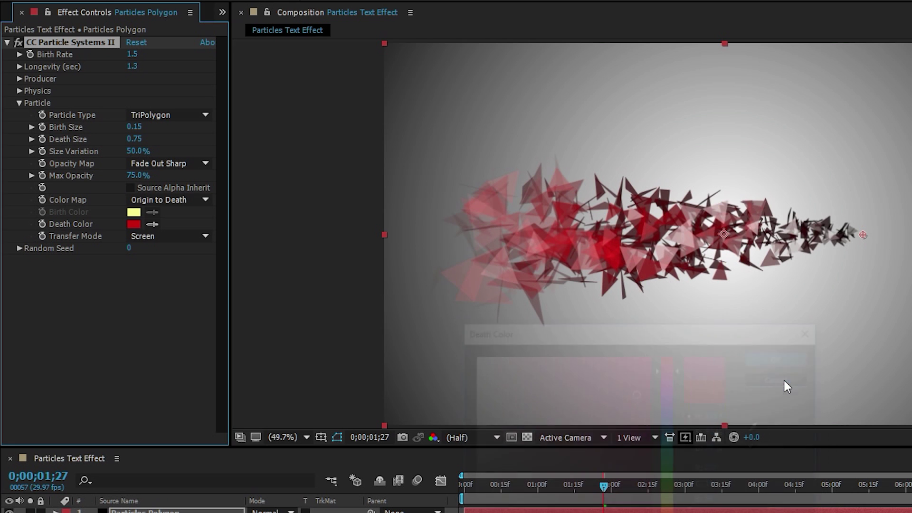
left_click_drag(609, 485, 564, 486)
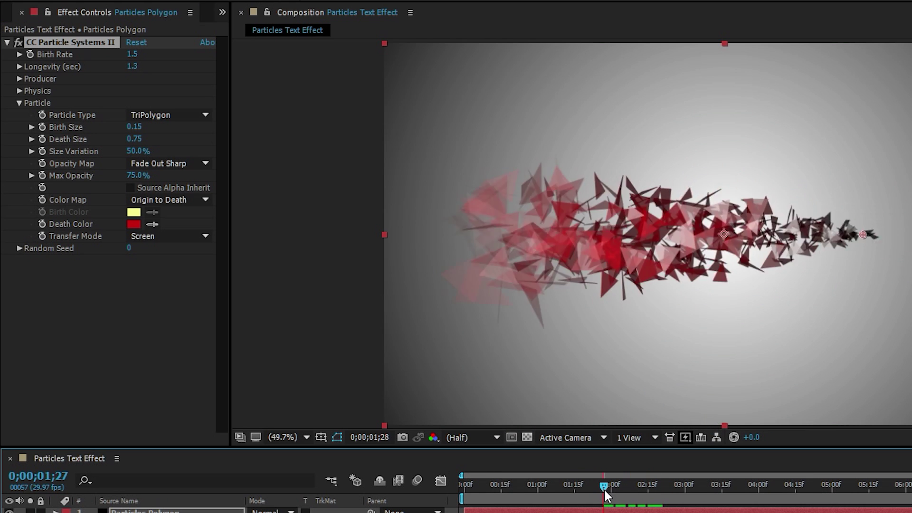
left_click(93, 343)
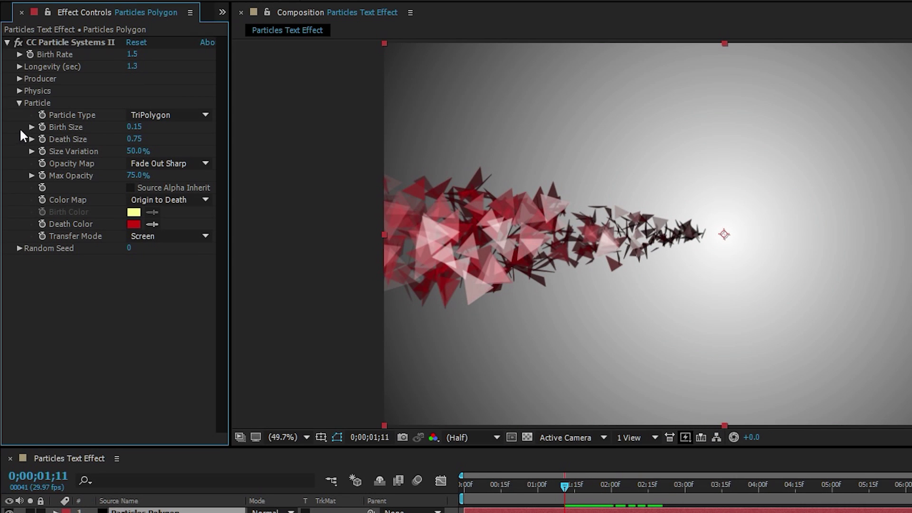
left_click(19, 103)
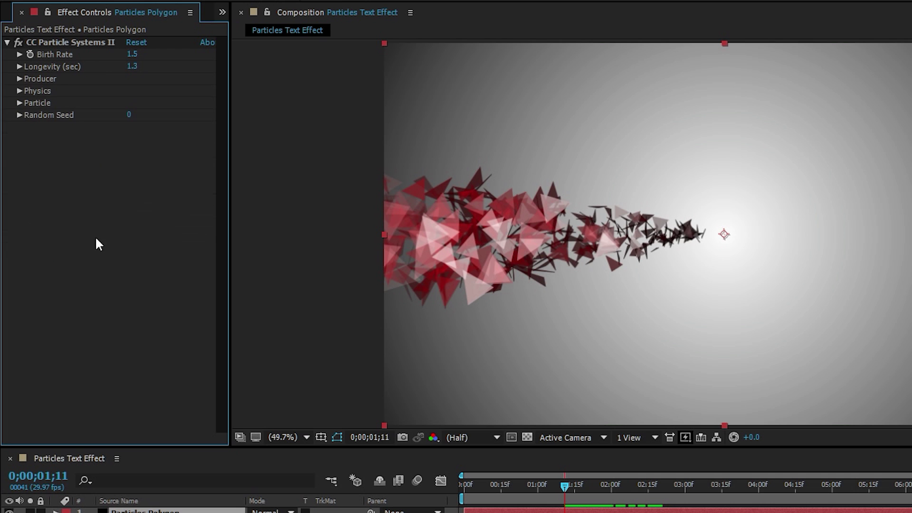
mouse_move(564, 486)
left_mouse_down()
mouse_move(517, 497)
mouse_move(563, 485)
left_mouse_up()
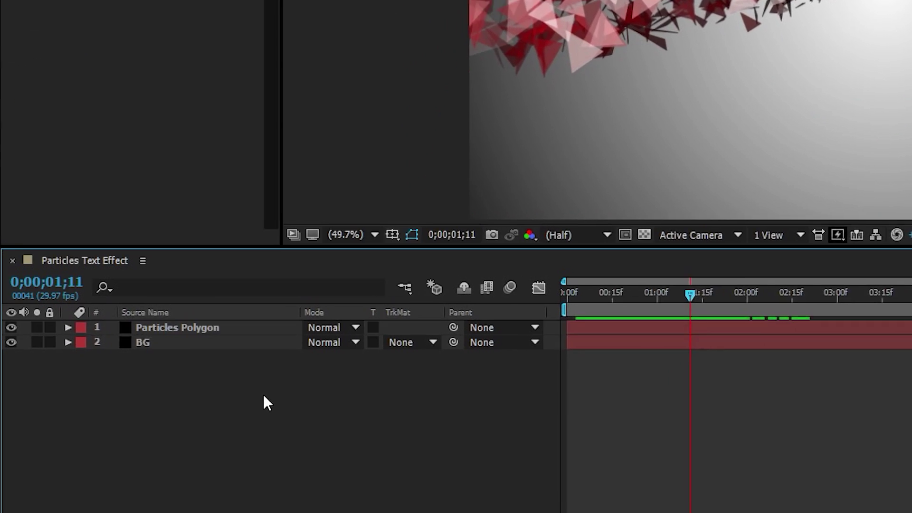
Create a new black full-frame solid named Flare
right_click(241, 318)
mouse_move(363, 143)
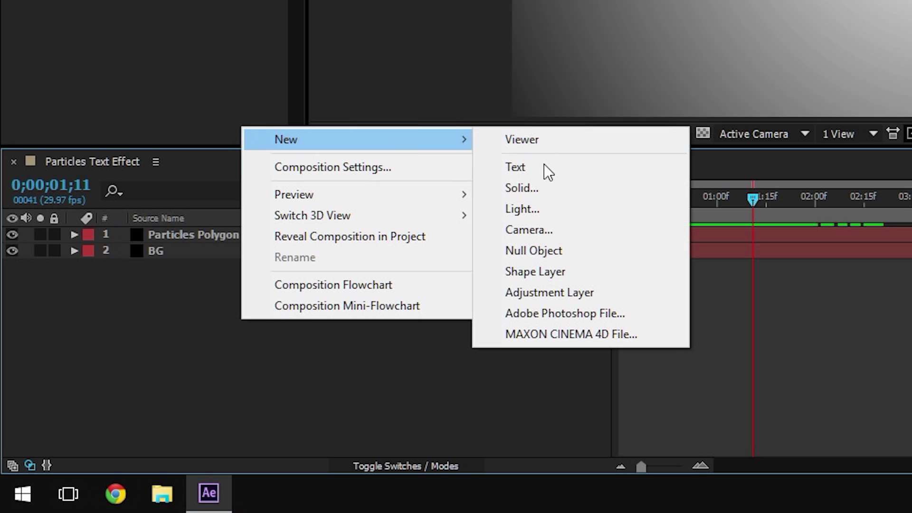
left_click(531, 188)
type("Flar")
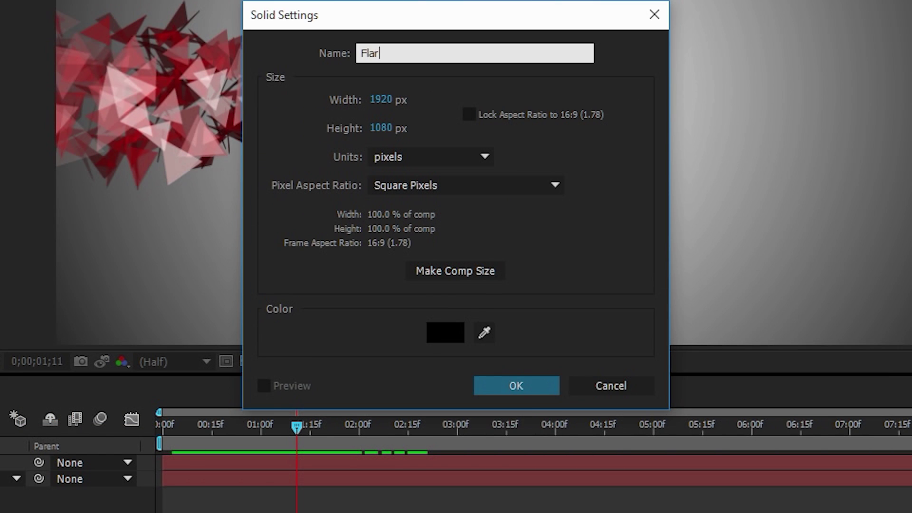
left_click(525, 394)
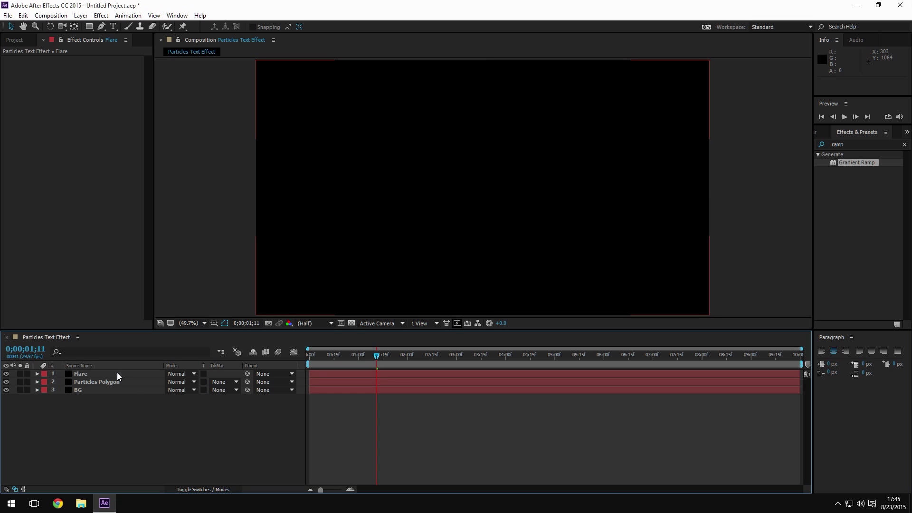
Apply the Lens Flare effect to the Flare layer from Effects & Presets
left_click(119, 374)
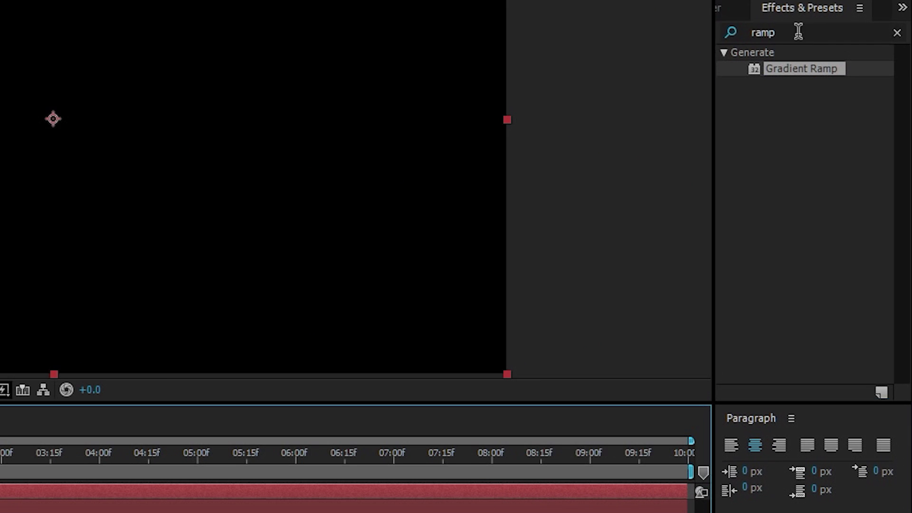
left_click(856, 144)
type("flar")
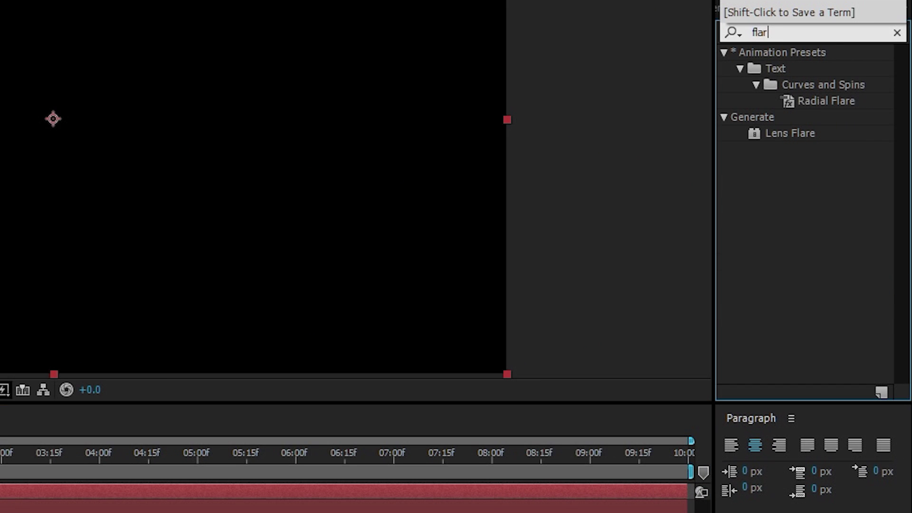
left_click_drag(788, 133, 215, 273)
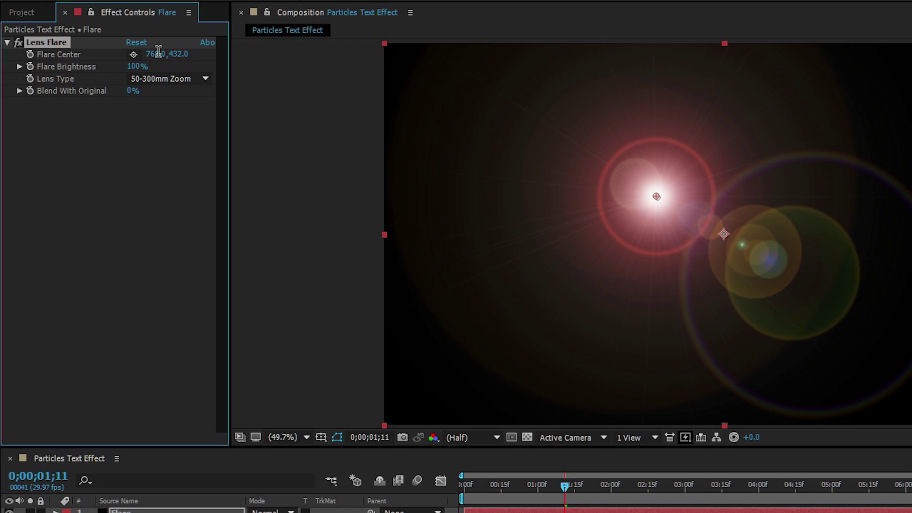
Centre the lens flare at 960, 540
left_click(158, 53)
type("960")
key("Return")
left_click(177, 52)
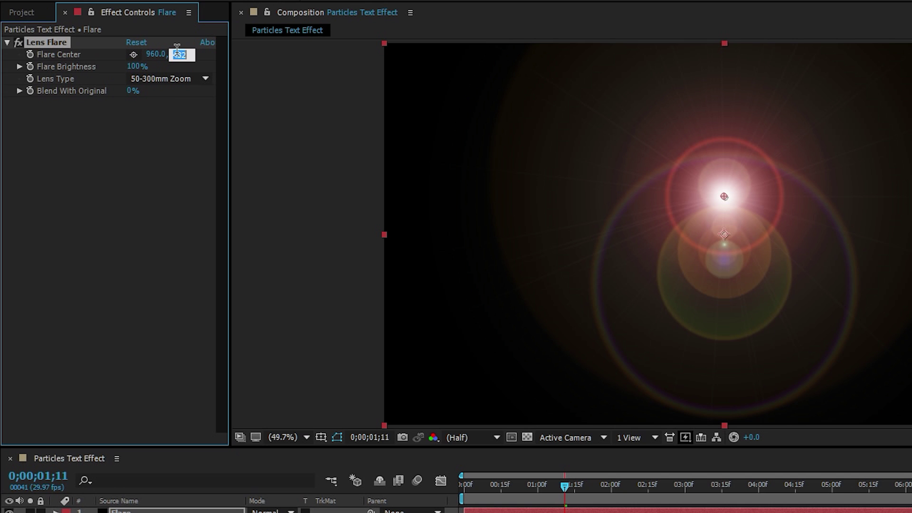
type("540")
key("Return")
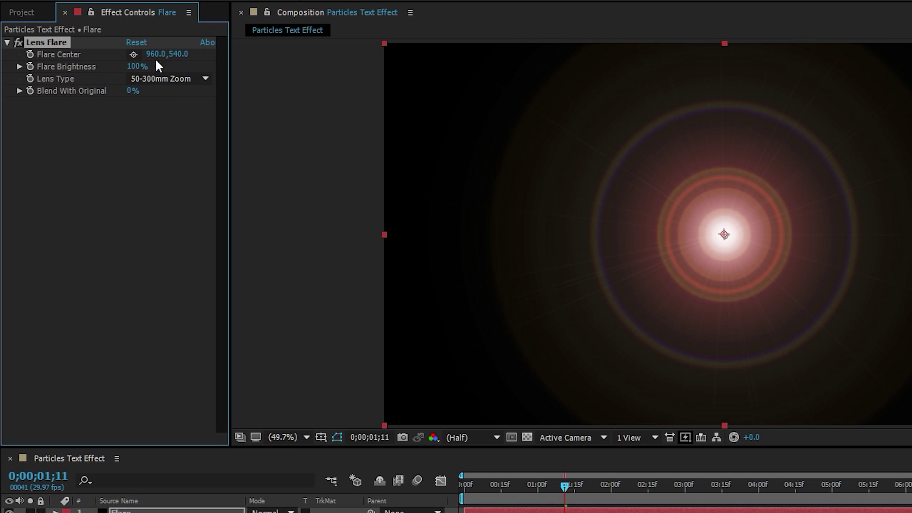
Switch the flare to the 105mm Prime lens type and set Flare Brightness to 15%
left_click(150, 79)
left_click(159, 126)
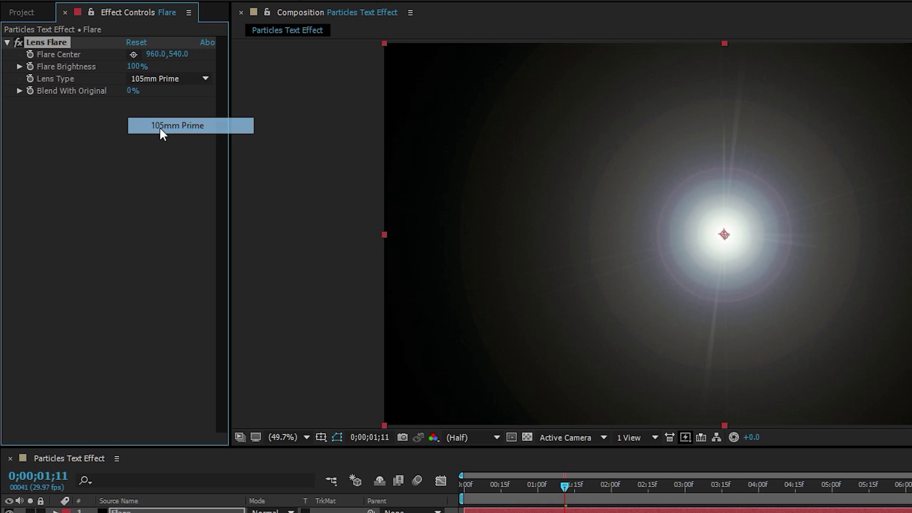
left_click_drag(136, 67, 124, 70)
left_click(134, 67)
type("15")
key("Return")
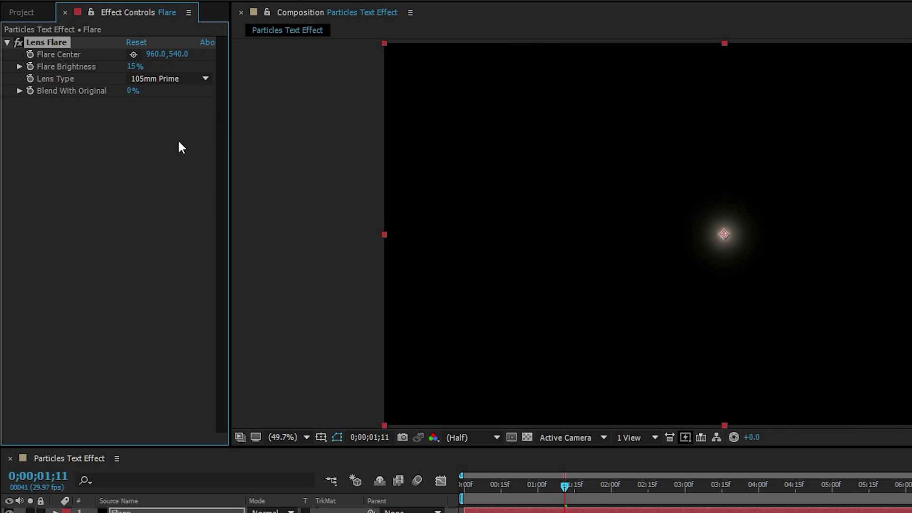
left_click_drag(563, 486, 540, 489)
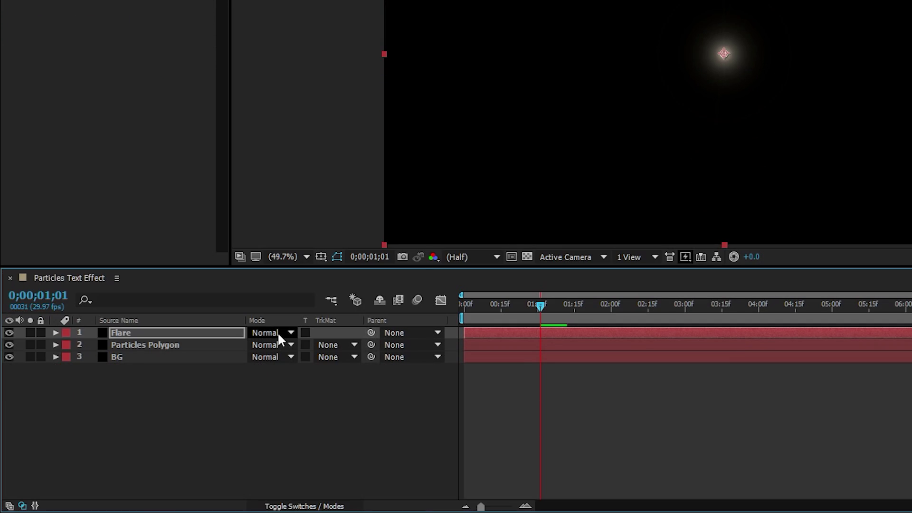
Set the Flare layer's blend mode to Add
left_click(278, 334)
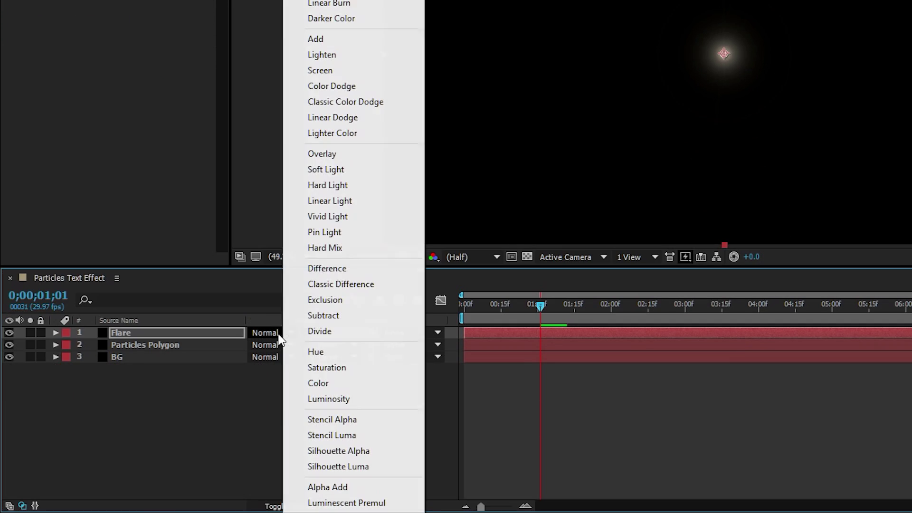
left_click(338, 44)
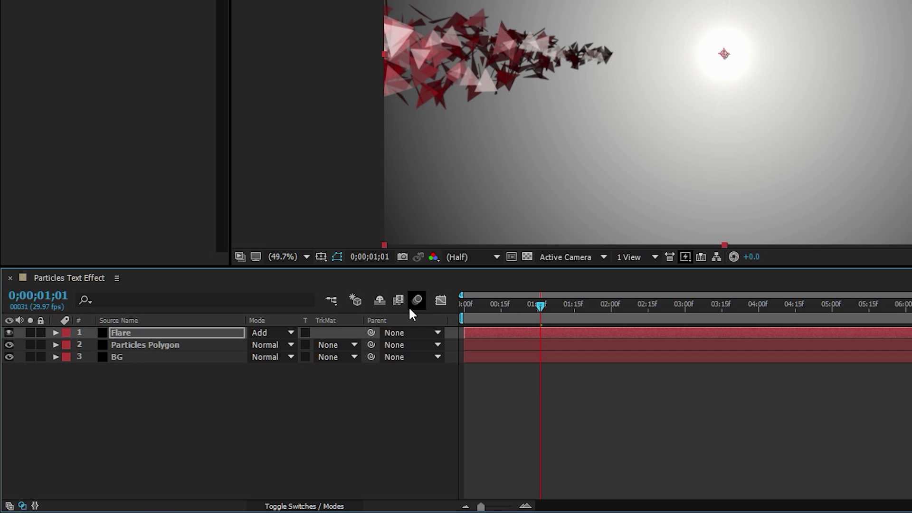
left_click_drag(541, 306, 564, 307)
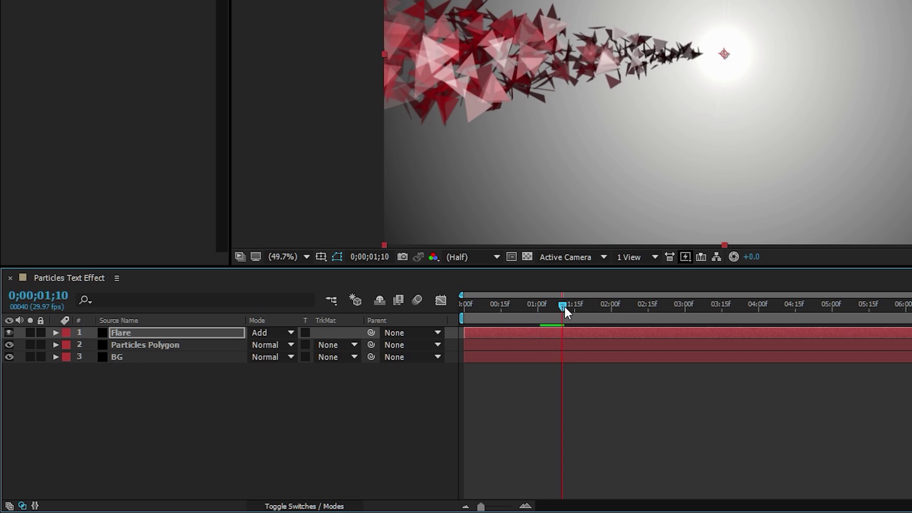
Move the Flare layer's Position right to 1447, 540
left_click(55, 333)
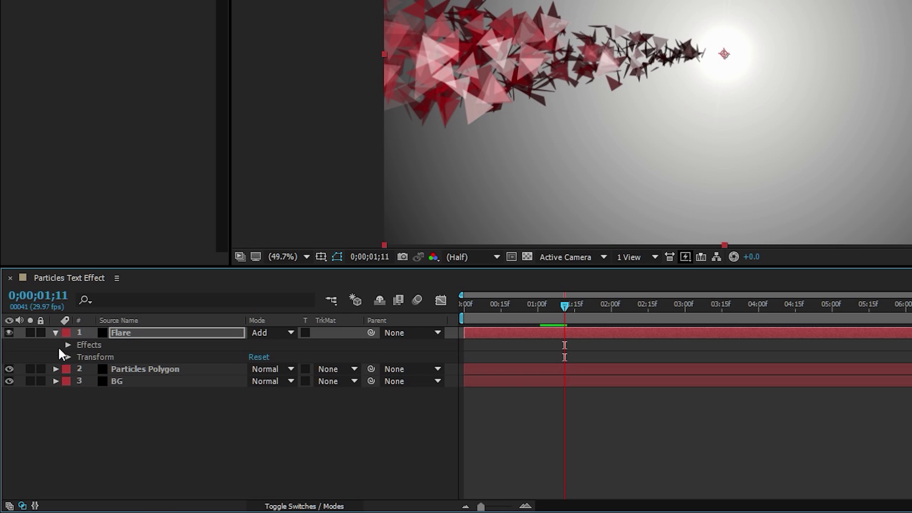
left_click(68, 358)
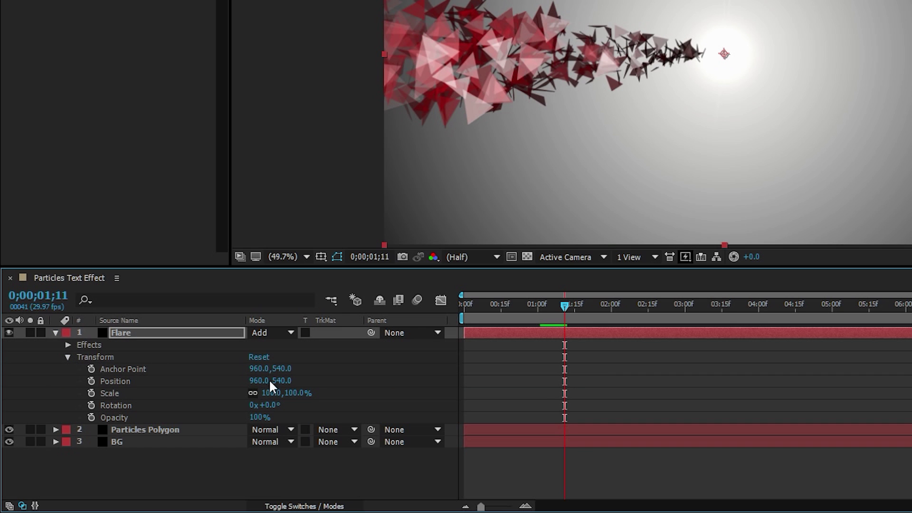
mouse_move(256, 385)
left_mouse_down()
mouse_move(587, 385)
mouse_move(361, 384)
mouse_move(558, 386)
left_mouse_up()
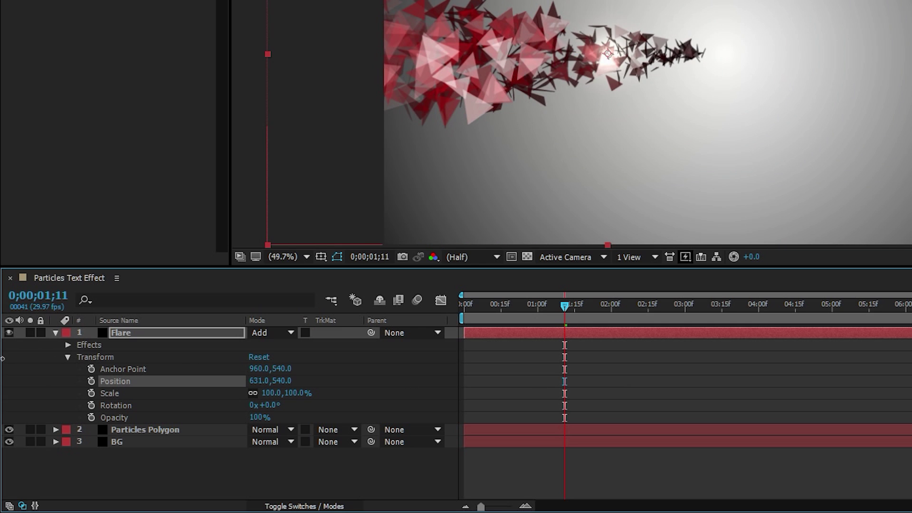
Copy the Producer Position keyframes from the Particles Polygon layer's CC Particle Systems II
left_click(56, 429)
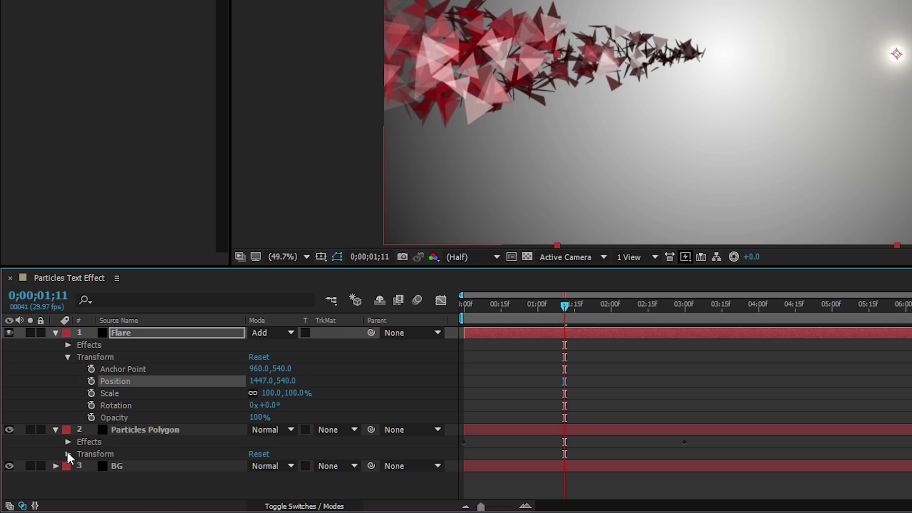
left_click(68, 442)
left_click(80, 454)
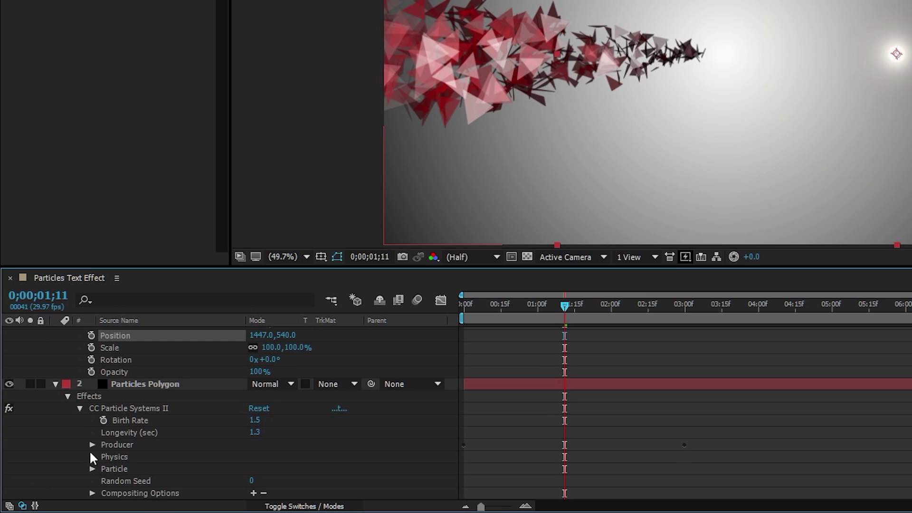
left_click(92, 445)
left_click(187, 454)
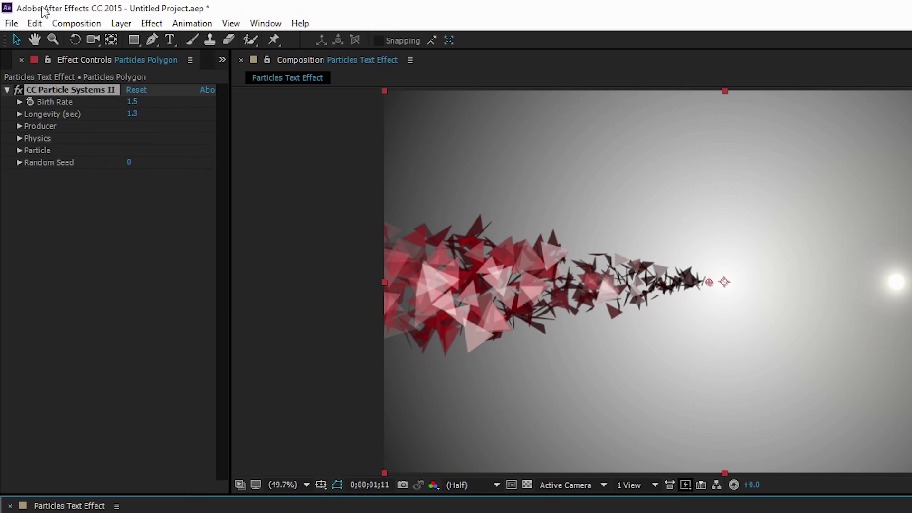
left_click(36, 24)
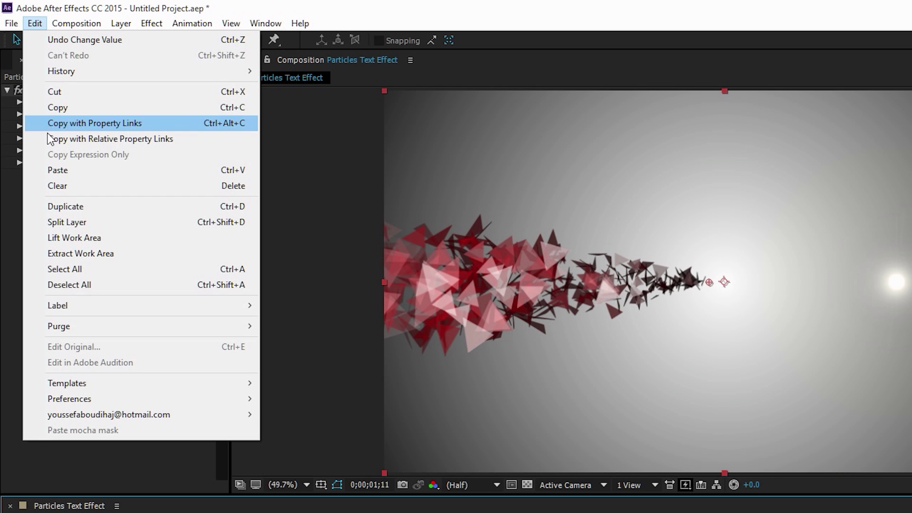
left_click(62, 123)
Paste the keyframes onto the Flare layer's Position at 0;00;00;00 and preview the motion
scroll(136, 351, "up", 3)
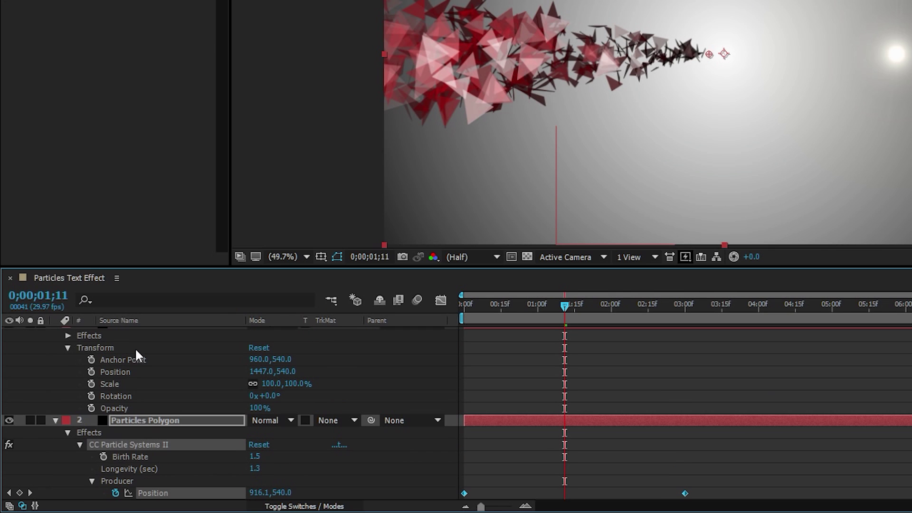
left_click(124, 372)
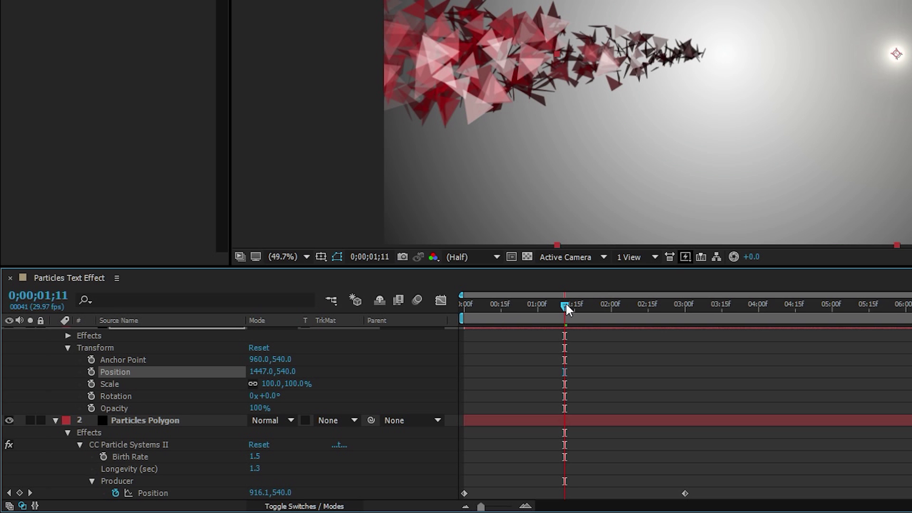
left_click_drag(566, 308, 459, 304)
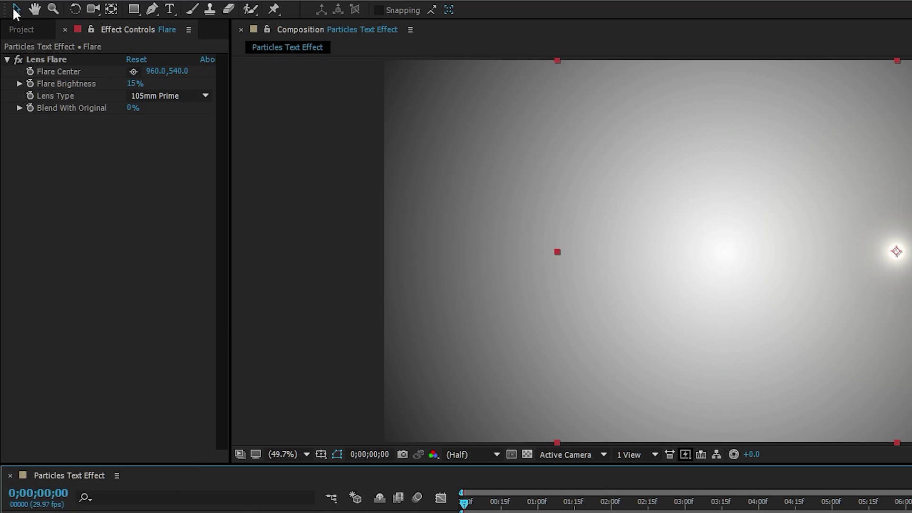
left_click(35, 22)
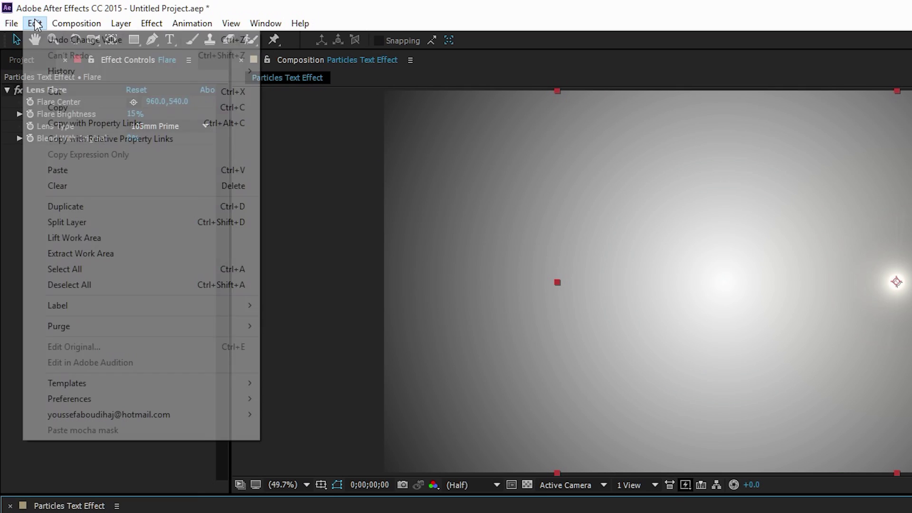
left_click(57, 170)
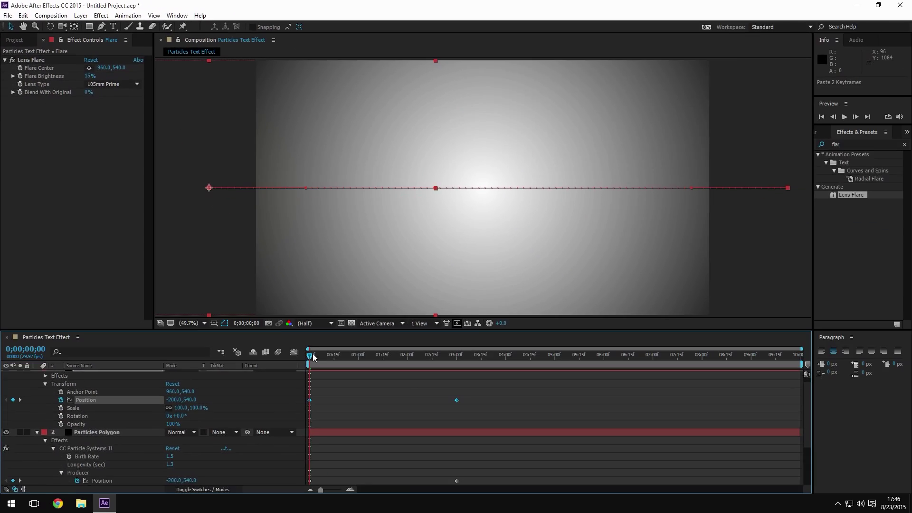
key("space")
mouse_move(358, 370)
left_mouse_down()
mouse_move(413, 376)
mouse_move(307, 375)
left_mouse_up()
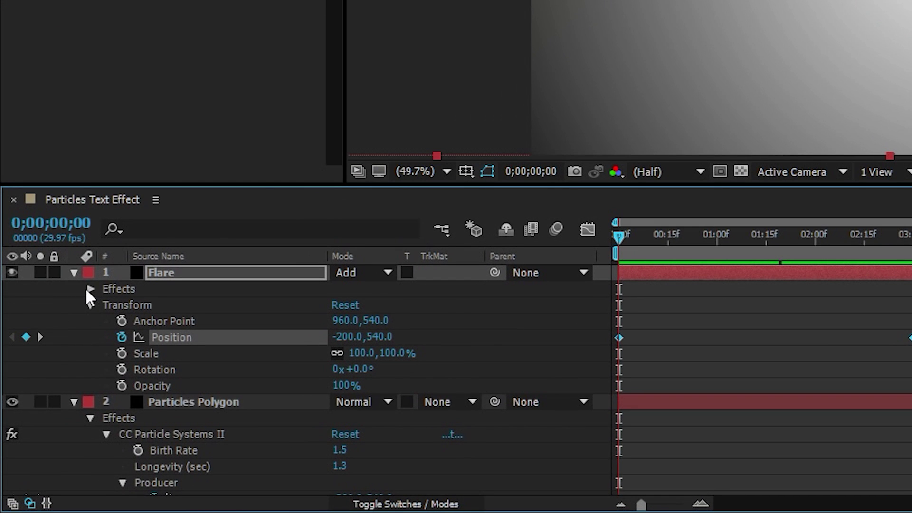
Keyframe Lens Flare Blend With Original at 100% at frame 0, then 0% a few frames later
left_click(45, 383)
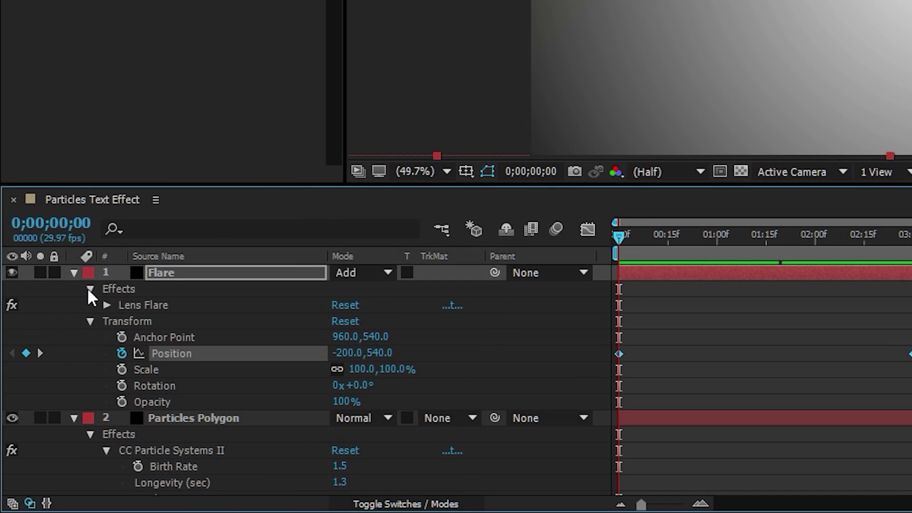
left_click(105, 305)
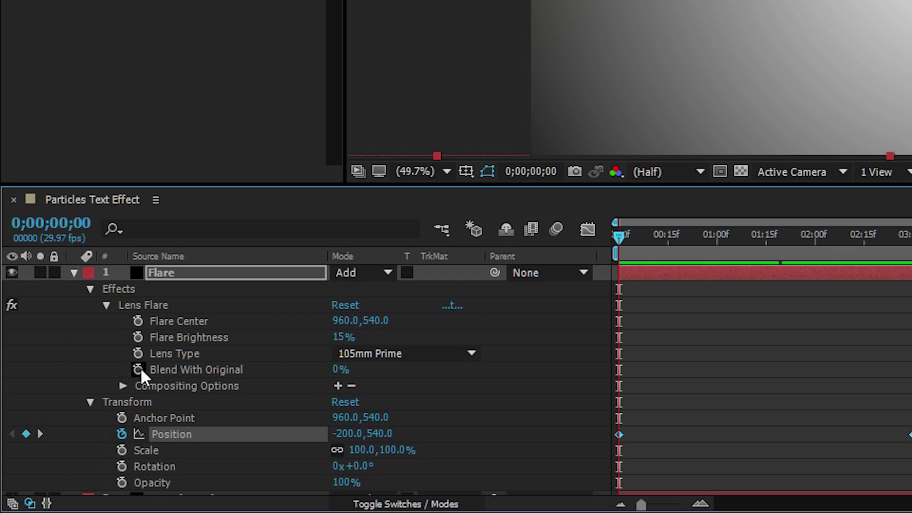
left_click_drag(336, 374, 499, 383)
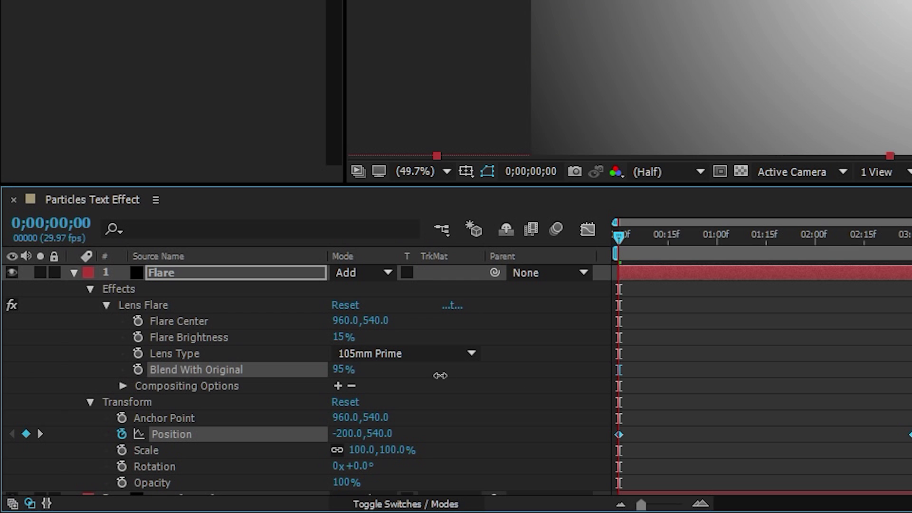
left_click(145, 369)
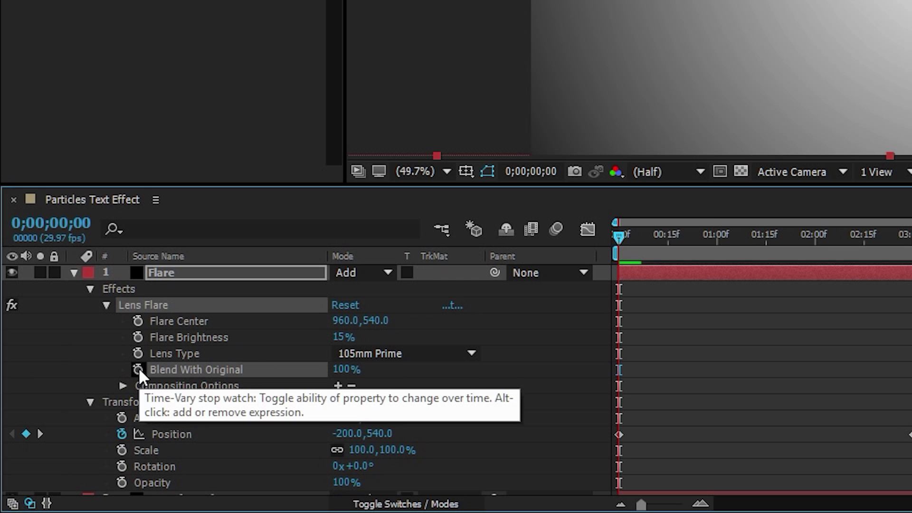
left_click(138, 368)
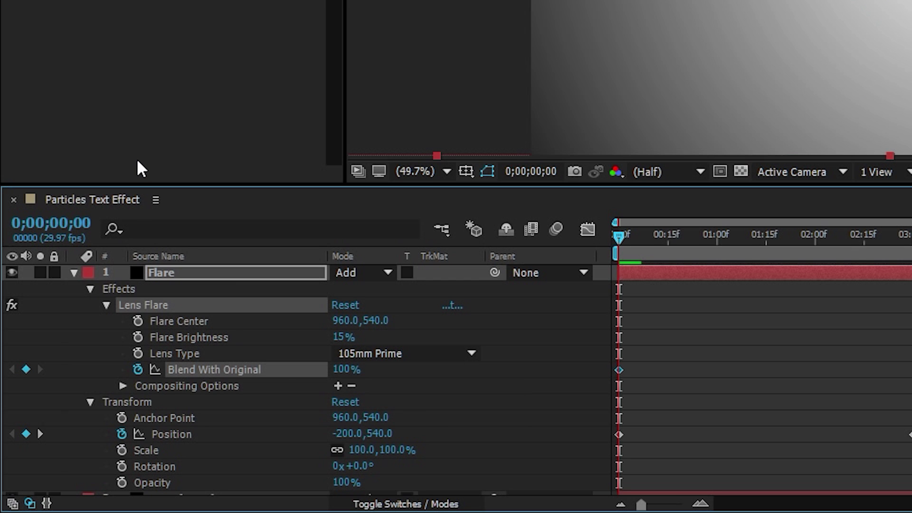
key("ctrl+Right")
key("ctrl+Right")
key("ctrl+Right")
key("ctrl+Right")
key("ctrl+Right")
key("ctrl+Right")
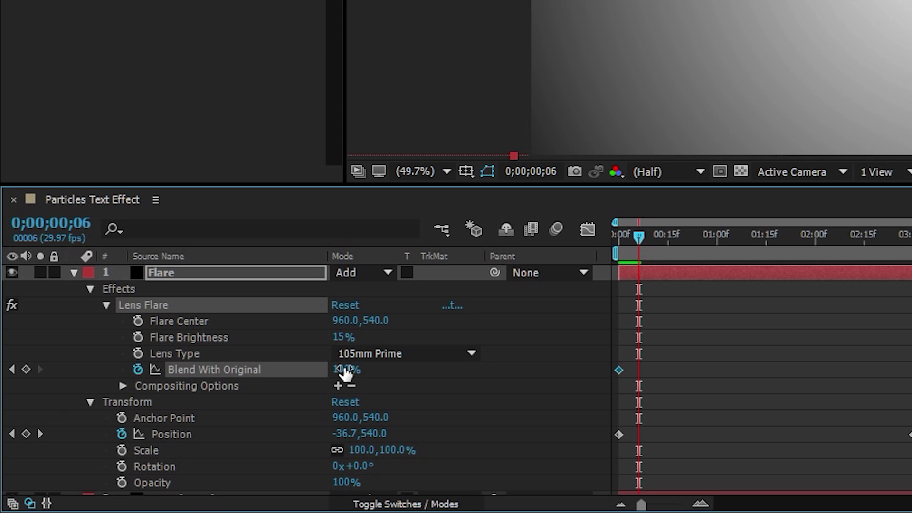
left_click(342, 370)
type("0")
key("Return")
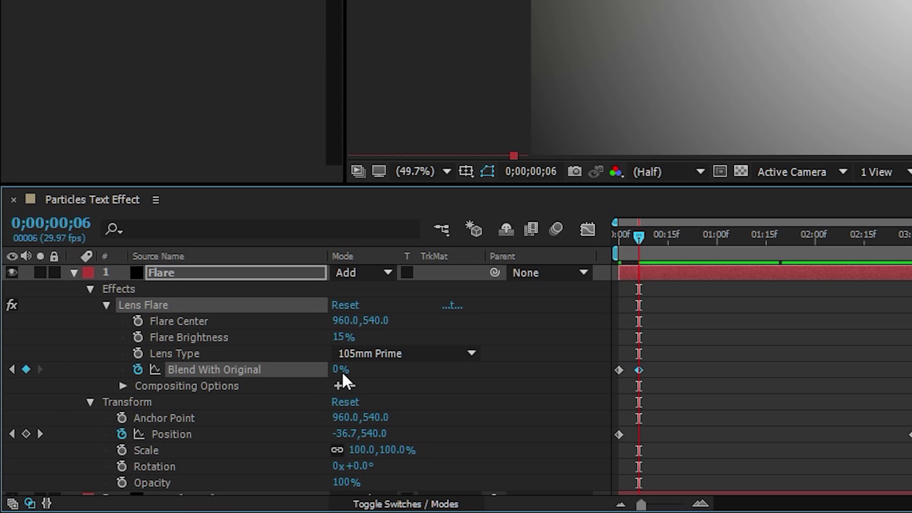
Hold Blend With Original at 0% until 2;24, set 100% at 3;00, and collapse the layer twirls
left_click_drag(639, 236, 725, 326)
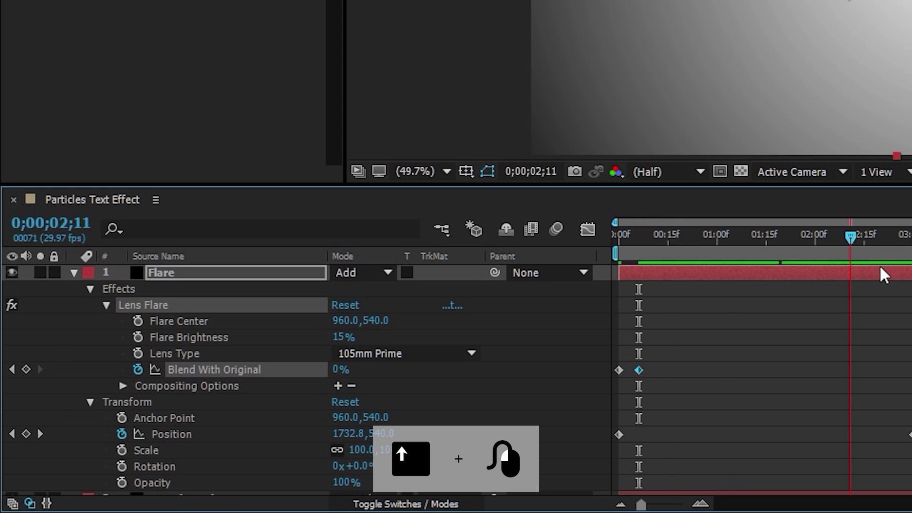
key("ctrl+Left")
key("ctrl+Left")
key("ctrl+Left")
key("ctrl+Left")
key("ctrl+Left")
key("ctrl+Left")
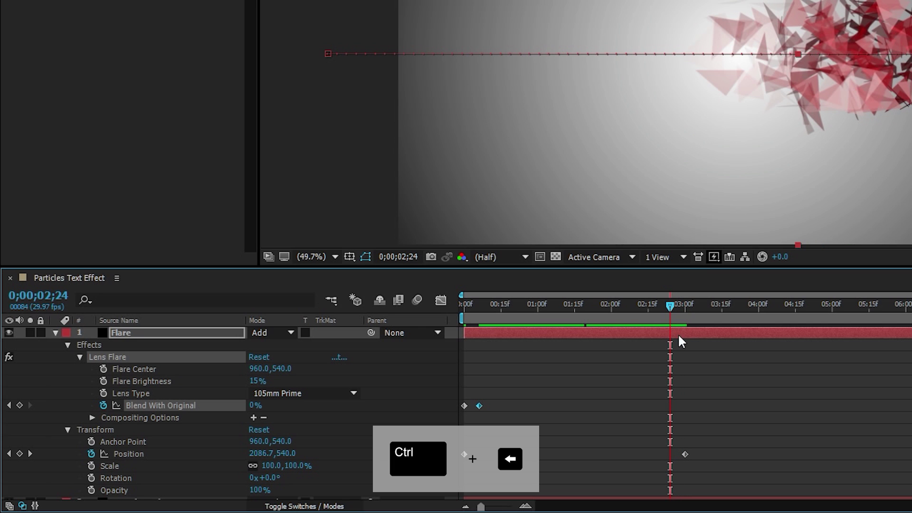
left_click(19, 405)
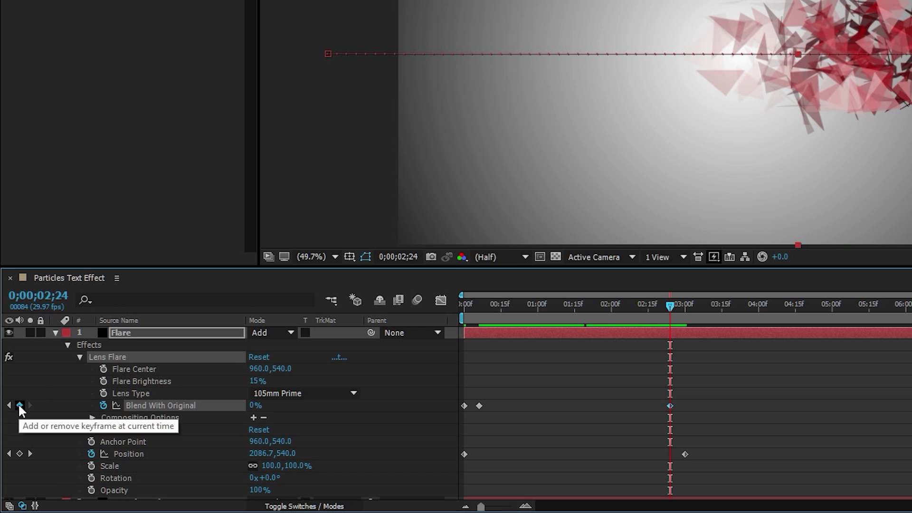
left_click_drag(664, 308, 685, 306, "shift")
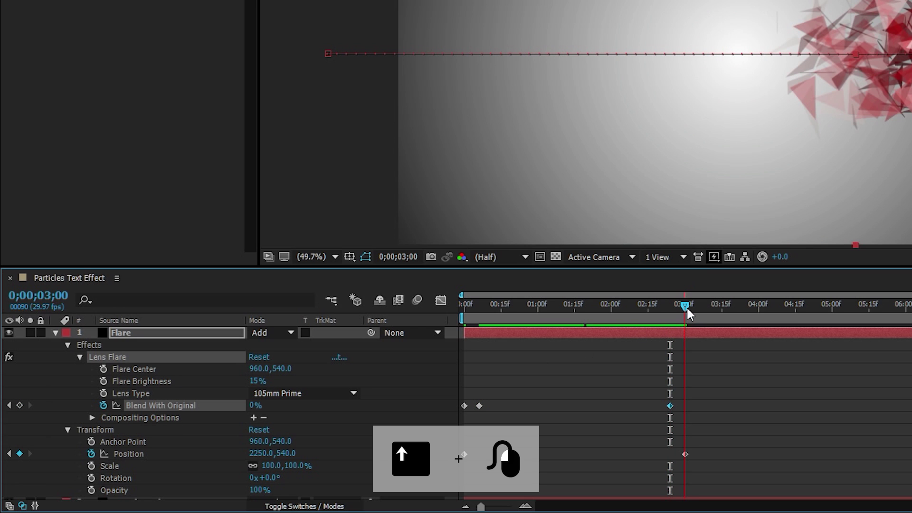
left_click(255, 405)
type("100")
key("Return")
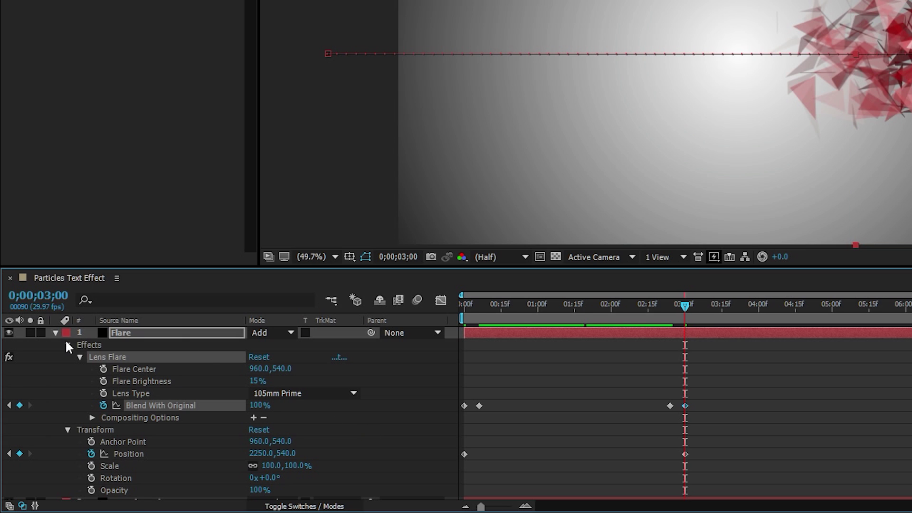
left_click(68, 345)
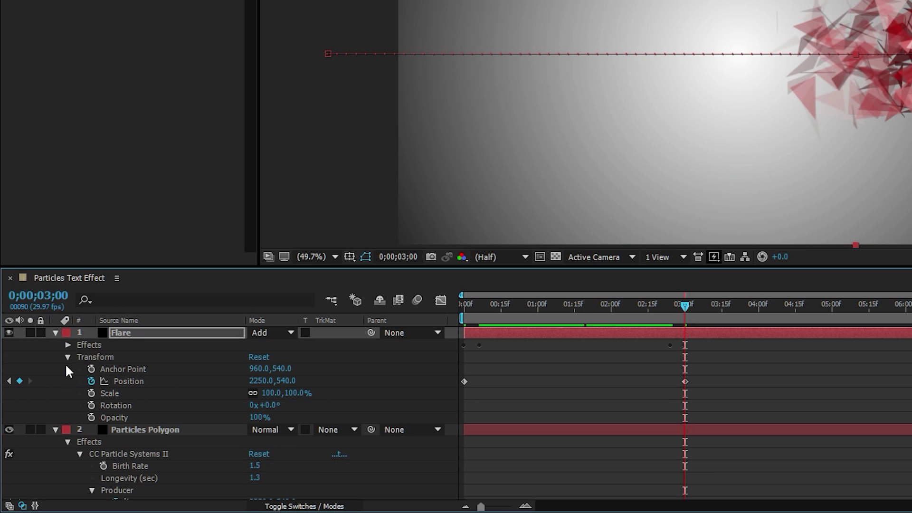
left_click(68, 357)
left_click(55, 368)
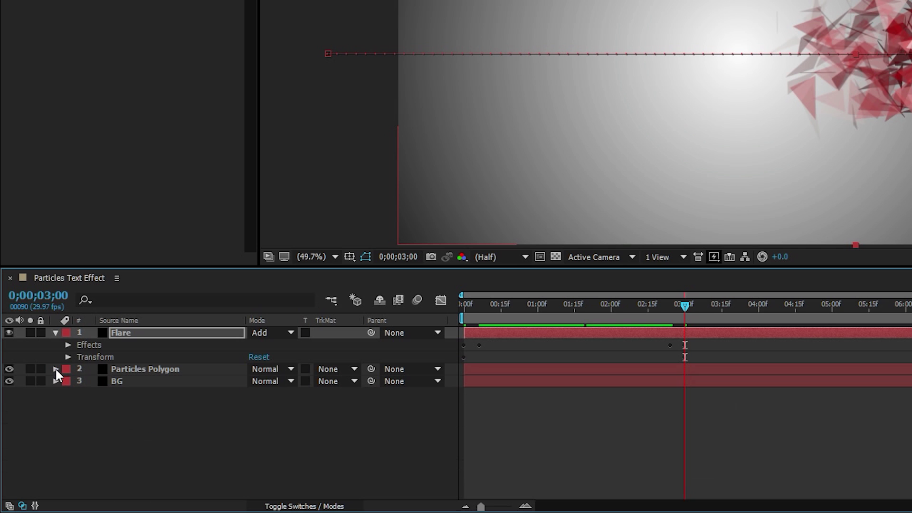
Find the Curves effect and apply it to the Flare layer
left_click(55, 333)
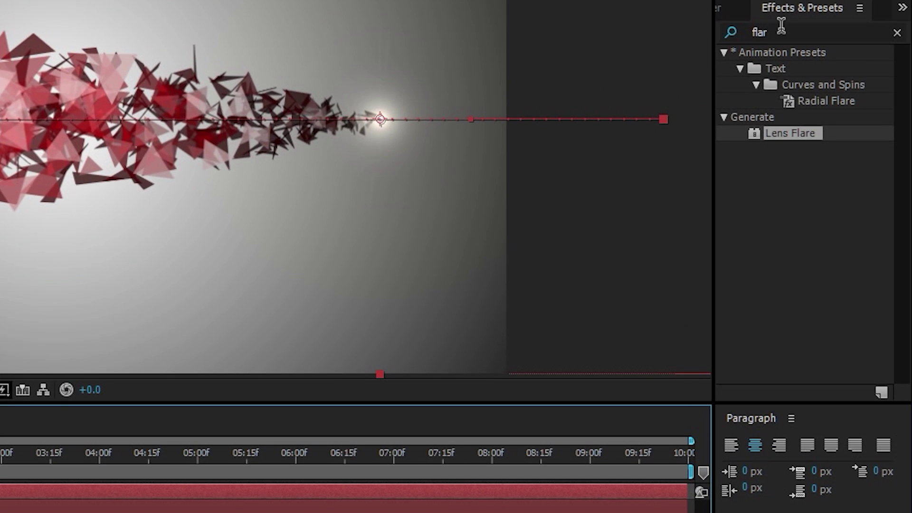
left_click(765, 32)
type("curve")
left_click_drag(780, 115, 110, 438)
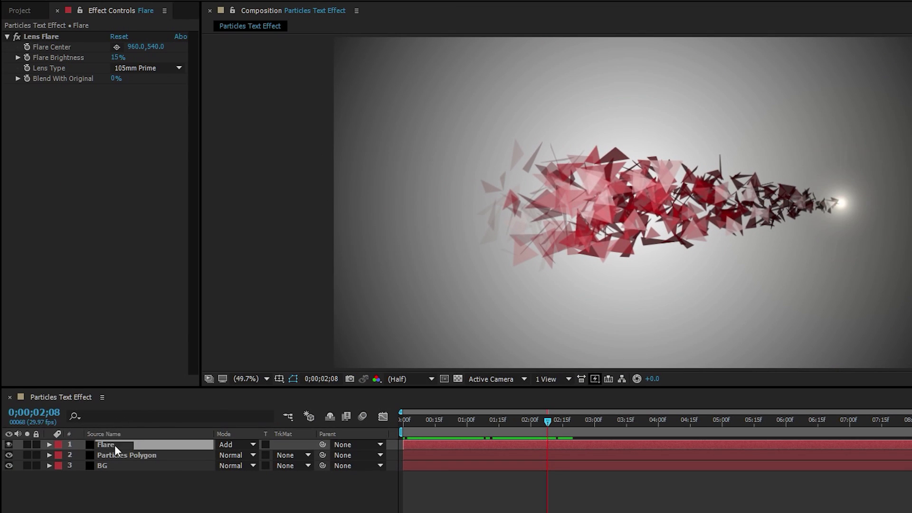
left_click_drag(110, 437, 115, 444)
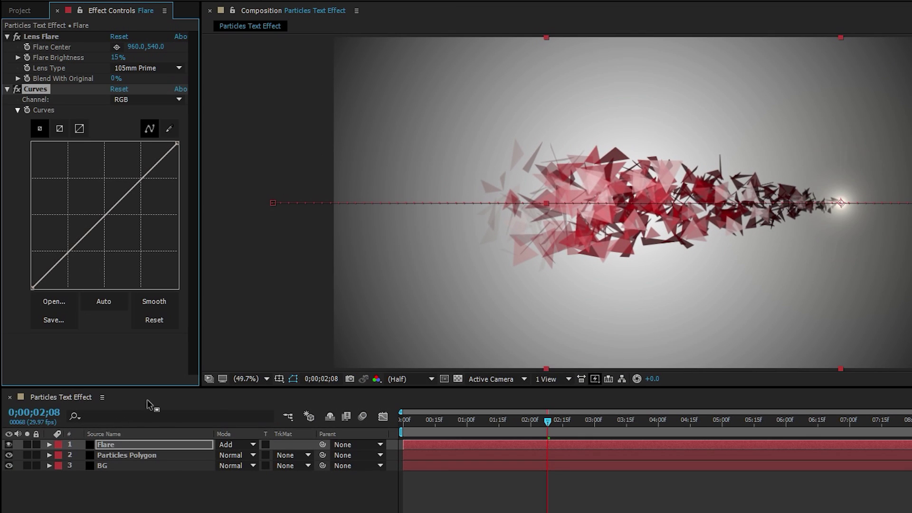
Bow the Red channel curve up to tint the flare red and lower Flare Brightness to 13%
left_click(143, 100)
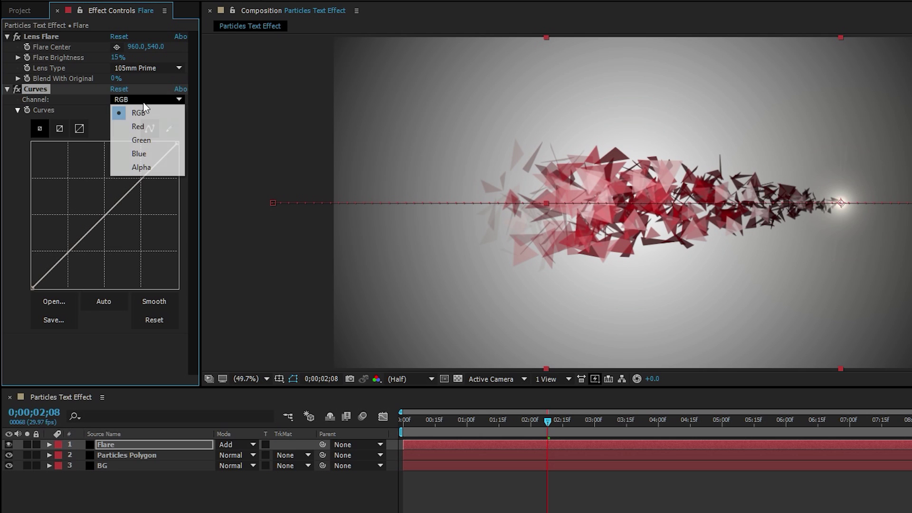
left_click(141, 126)
mouse_move(120, 201)
left_mouse_down()
mouse_move(61, 221)
mouse_move(64, 238)
mouse_move(39, 276)
left_mouse_up()
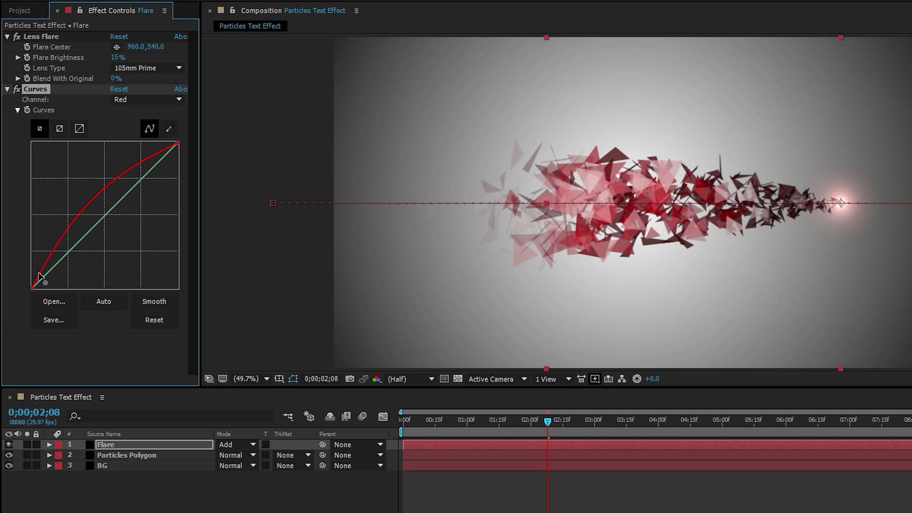
left_click_drag(39, 275, 47, 257)
mouse_move(547, 421)
left_mouse_down()
mouse_move(418, 423)
mouse_move(447, 423)
left_mouse_up()
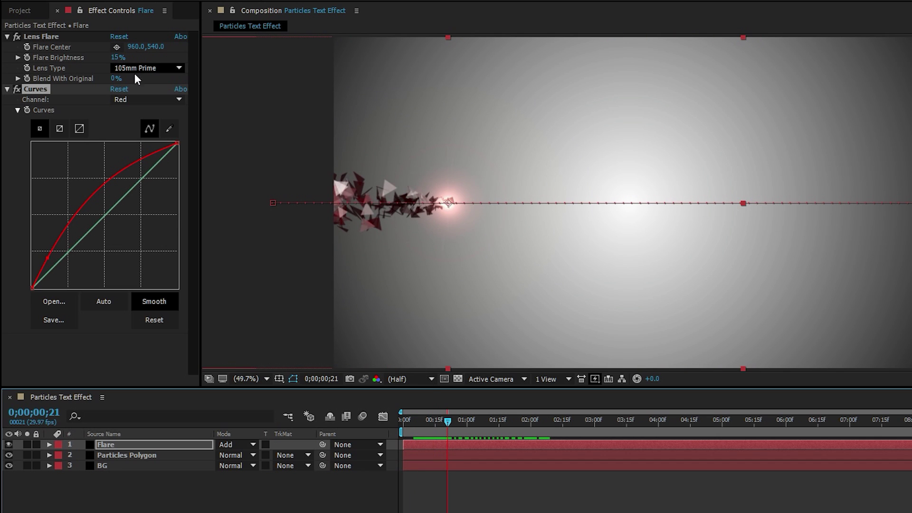
left_click_drag(114, 58, 111, 57)
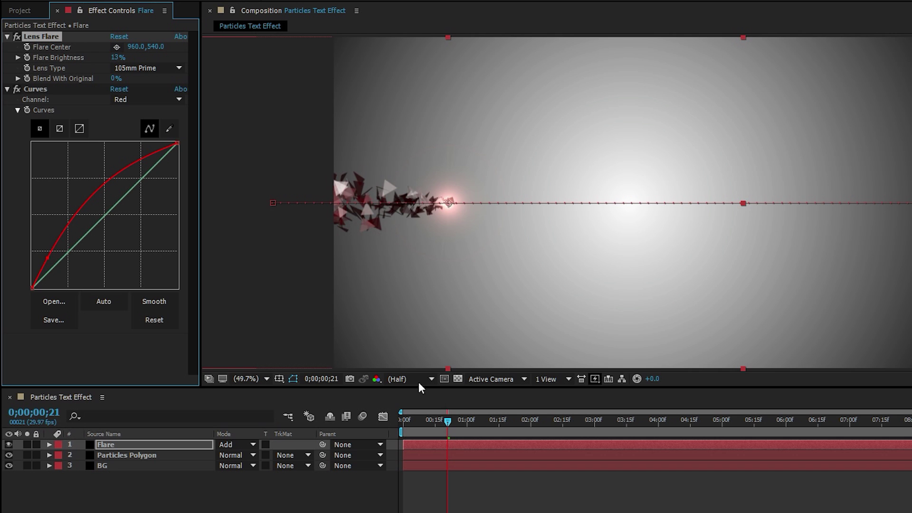
mouse_move(452, 423)
left_mouse_down()
mouse_move(426, 418)
mouse_move(560, 432)
left_mouse_up()
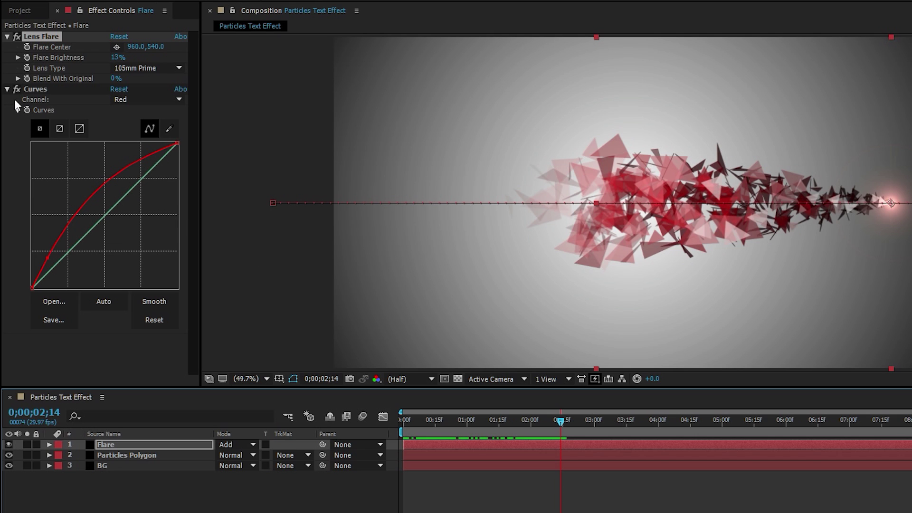
right_click(153, 491)
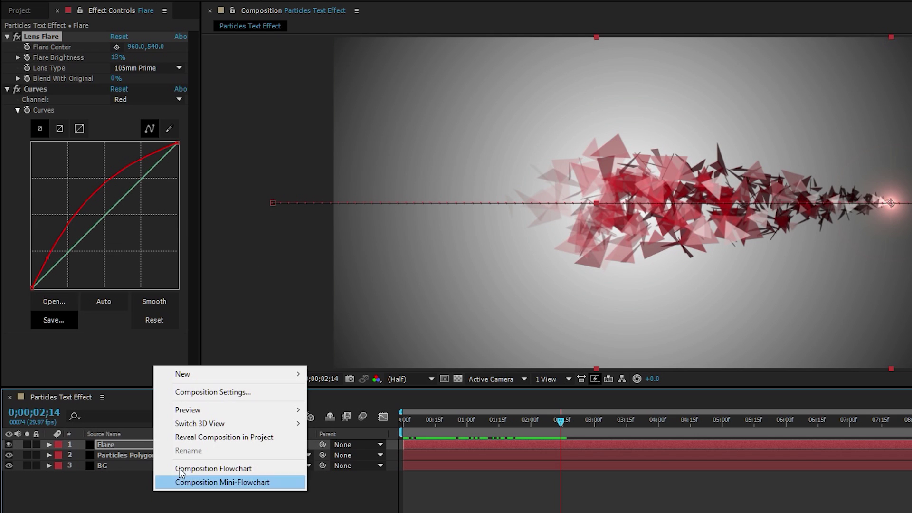
Add a white solid layer to the composition
mouse_move(231, 374)
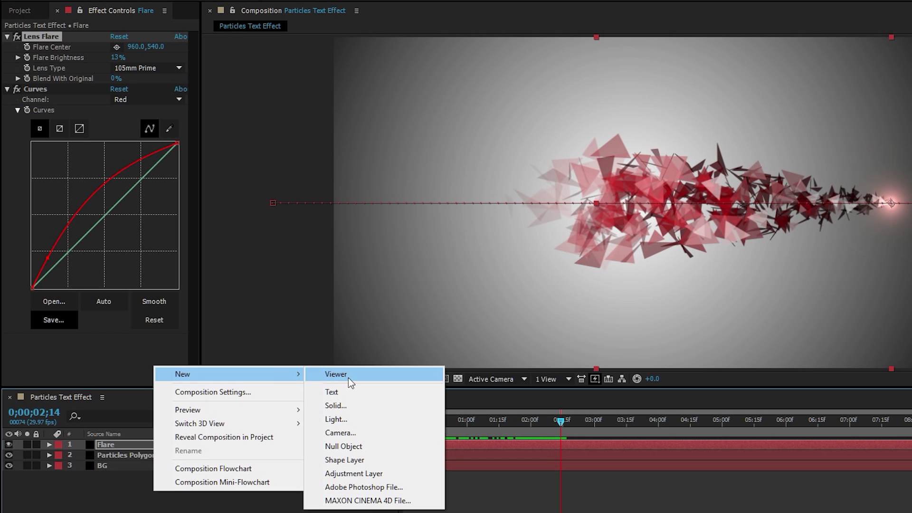
left_click(364, 406)
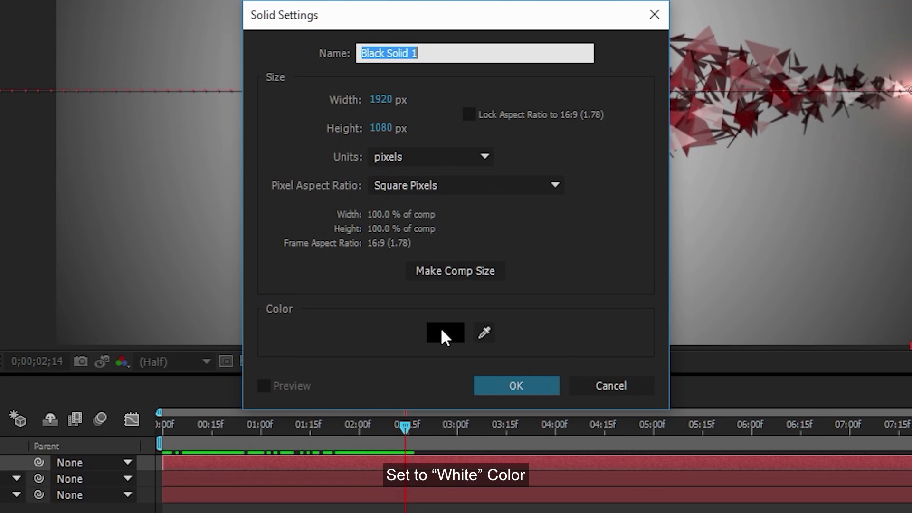
left_click(440, 328)
left_click_drag(305, 320, 171, 252)
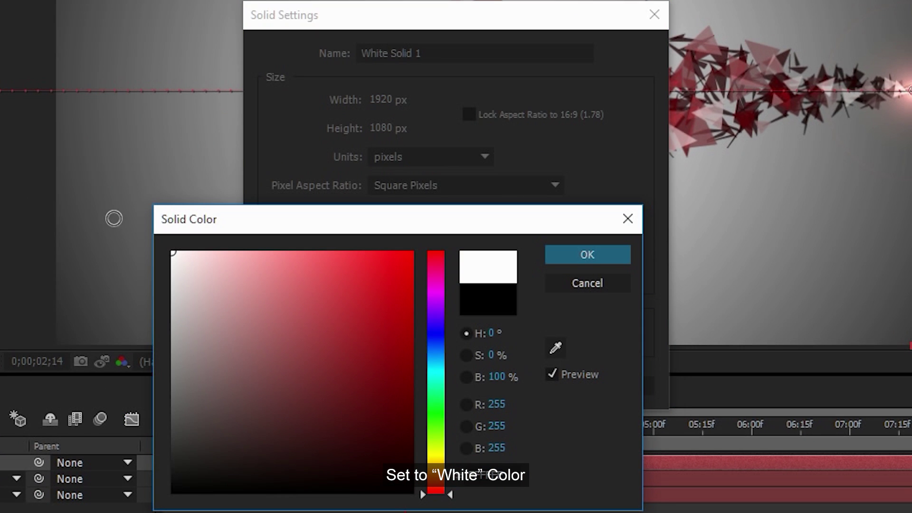
left_click(582, 255)
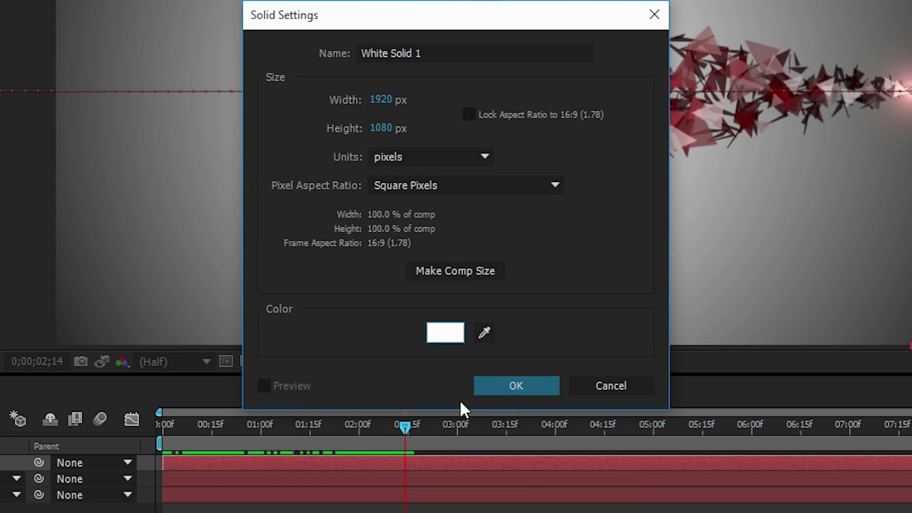
left_click(507, 371)
Add a centre-aligned text layer reading 'TEXT' and nudge it slightly lower in the frame
right_click(300, 223)
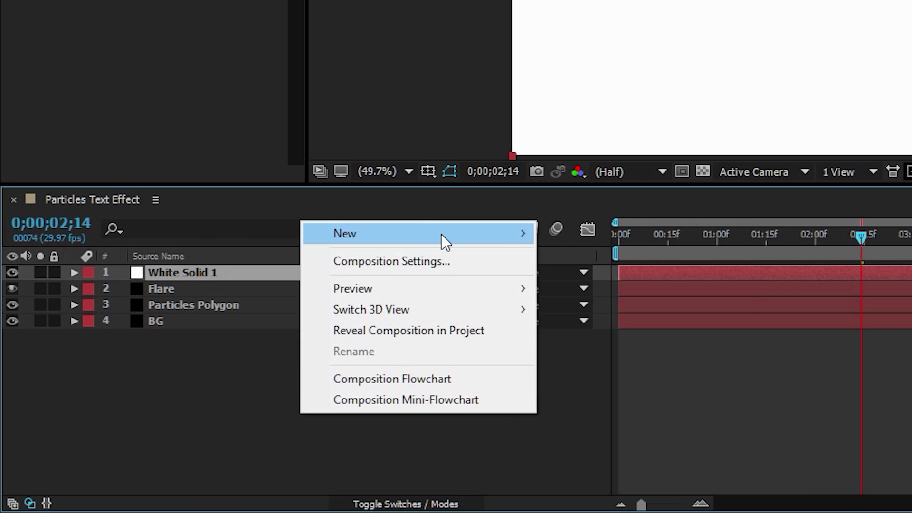
mouse_move(441, 235)
left_click(620, 259)
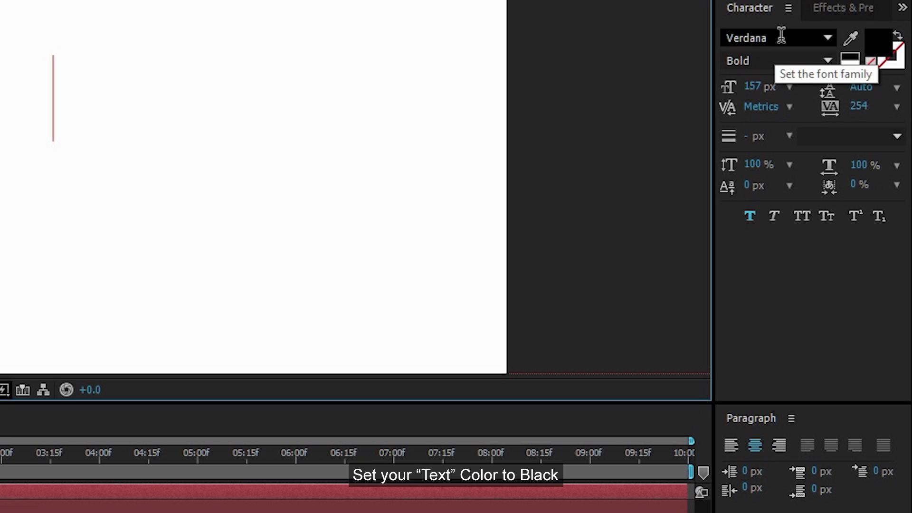
left_click(755, 449)
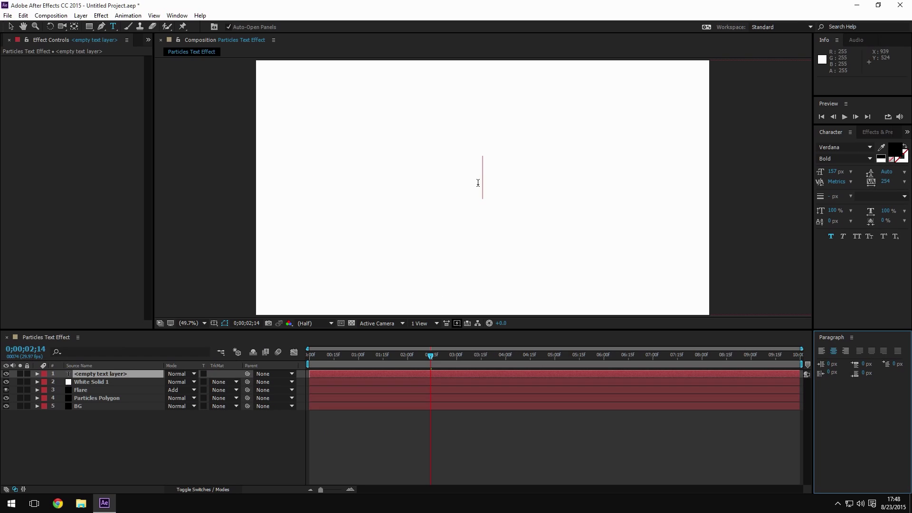
type("Te")
key("BackSpace")
type("EXT")
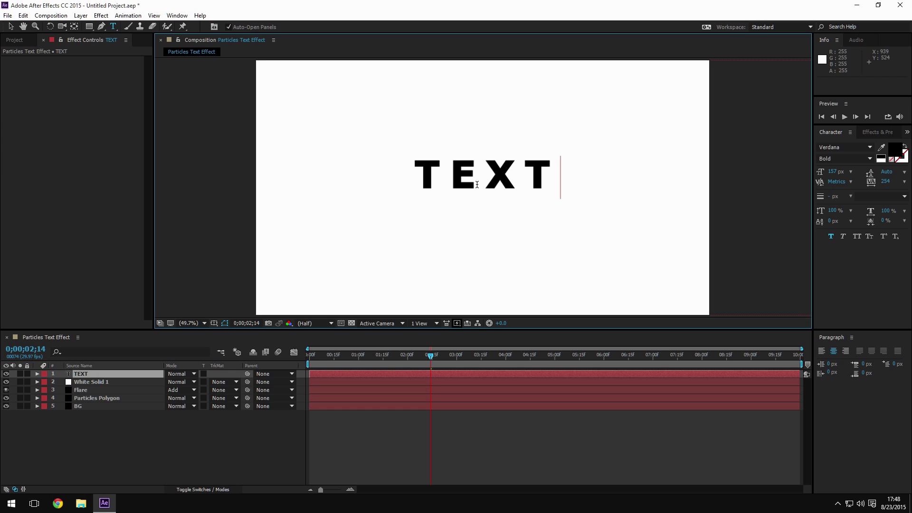
left_click(10, 26)
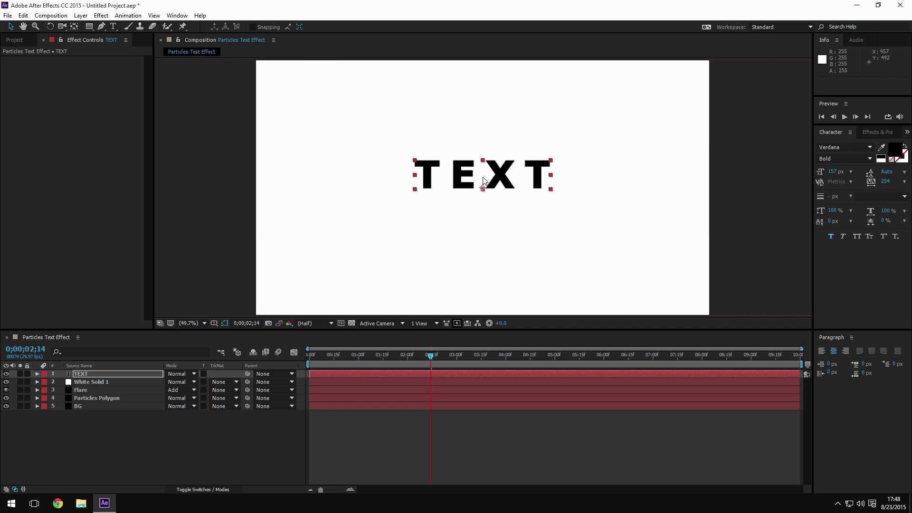
left_click_drag(484, 180, 485, 192)
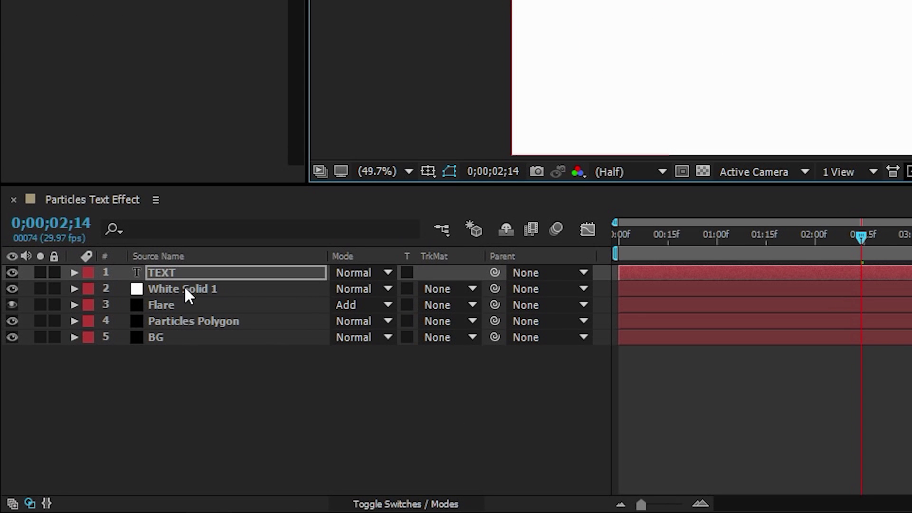
Pre-compose the TEXT and White Solid 1 layers into a TEXT composition
left_click(215, 288, "ctrl")
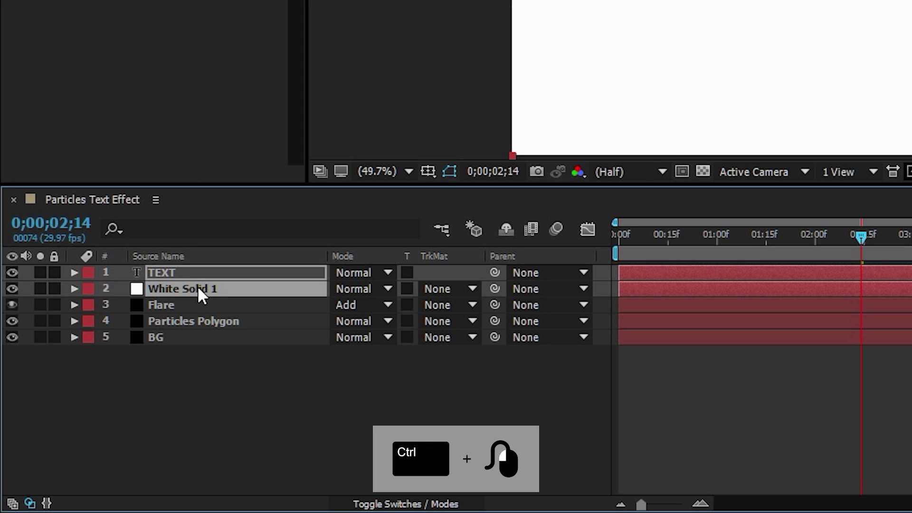
right_click(202, 294)
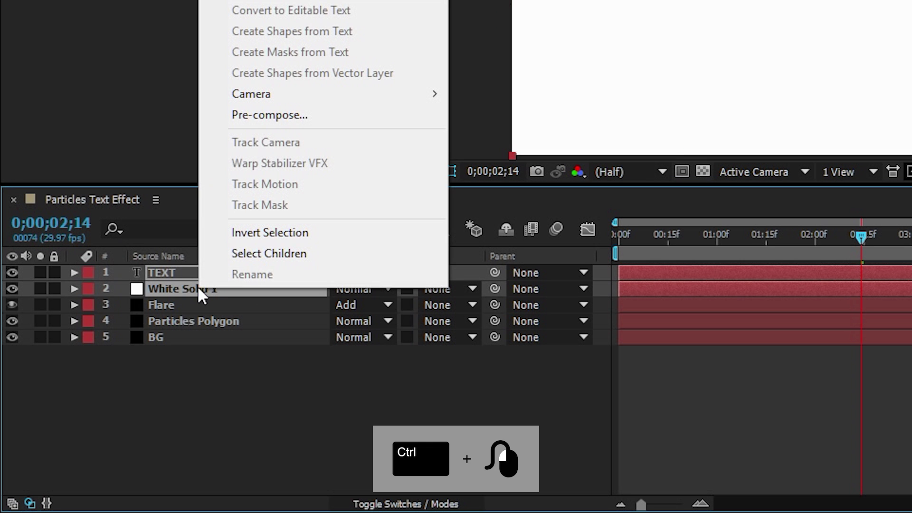
left_click(280, 118)
type("TEXT")
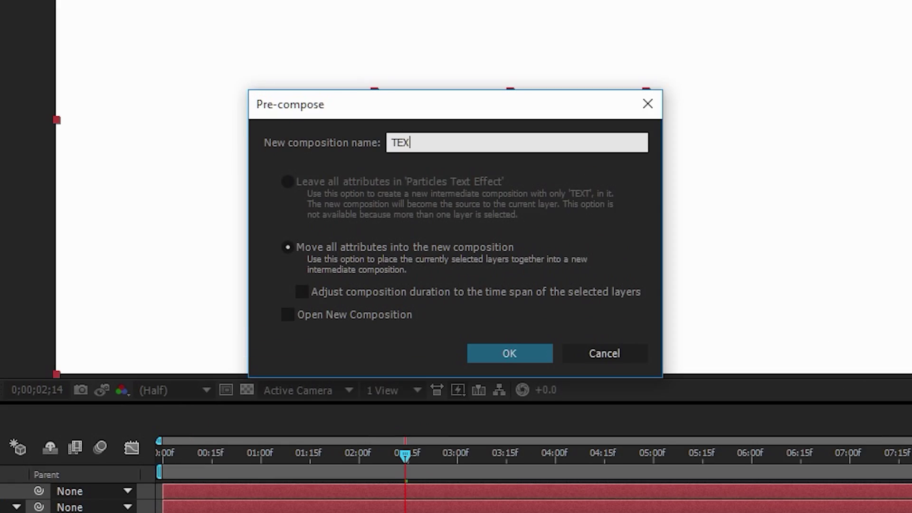
left_click(510, 353)
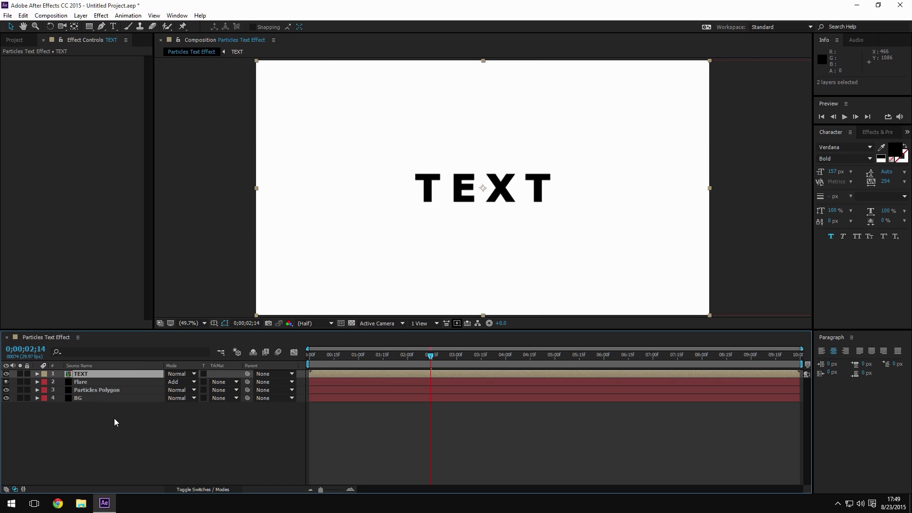
Create a black solid named 'Particles Inside Text'
right_click(114, 421)
mouse_move(166, 331)
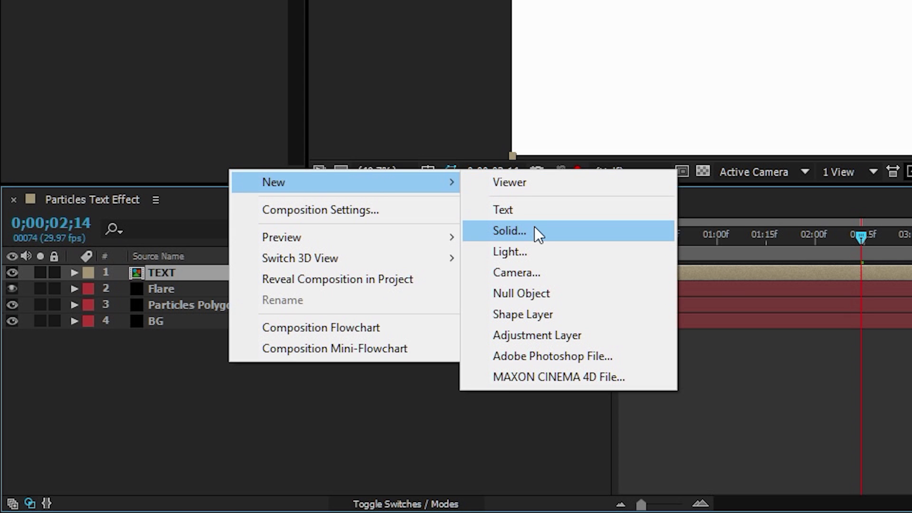
left_click(509, 230)
type("Particles")
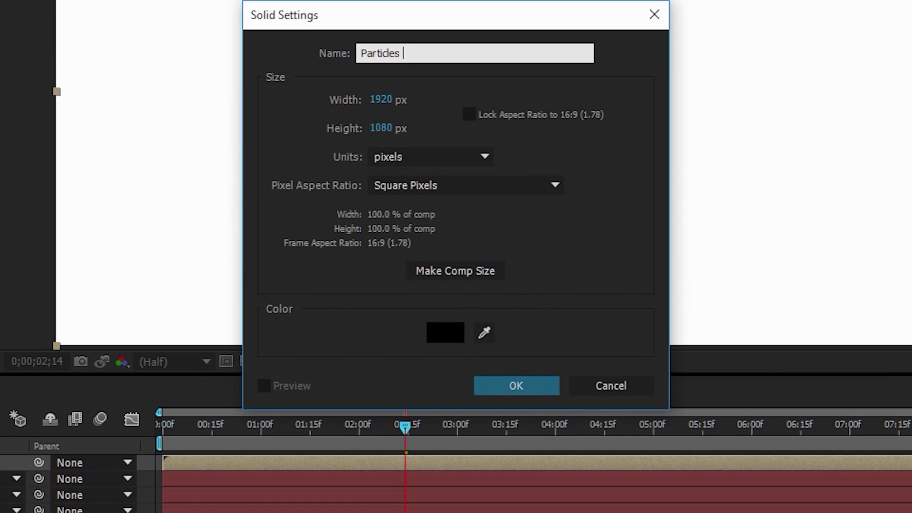
type("ide")
type("Tex")
left_click(455, 337)
left_click_drag(334, 357, 172, 492)
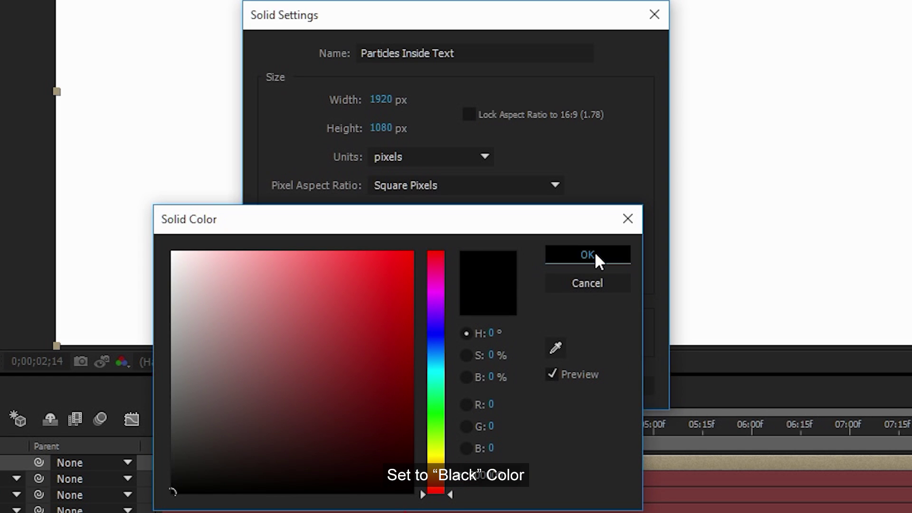
left_click(592, 253)
left_click(518, 383)
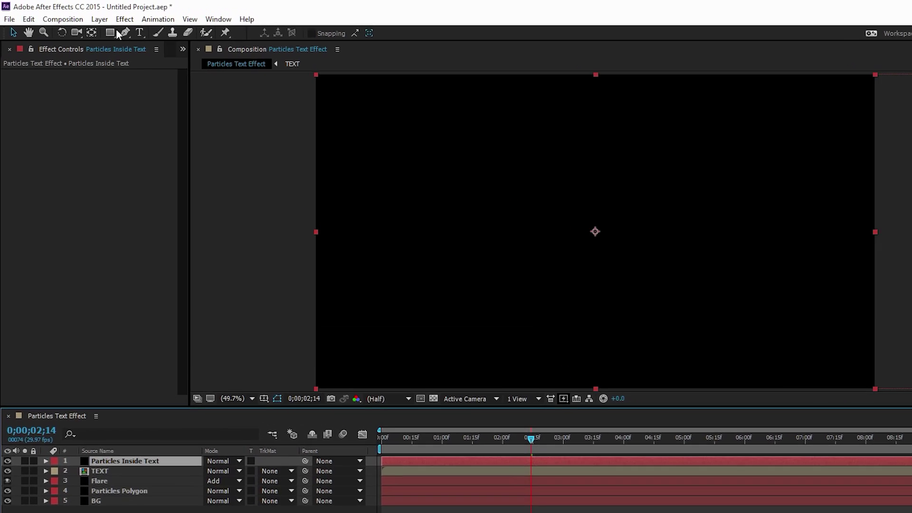
Apply CC Particle Systems II with Birth Rate 100 and Longevity 10
left_click(101, 16)
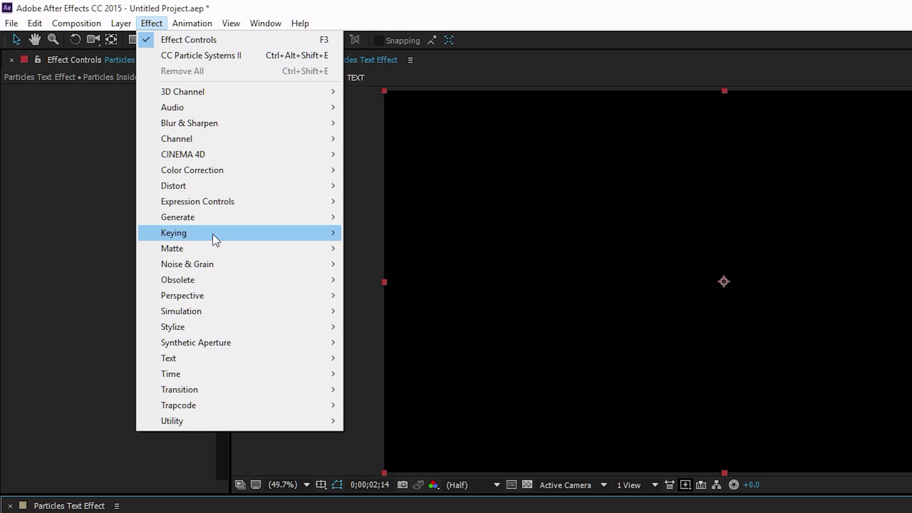
mouse_move(240, 316)
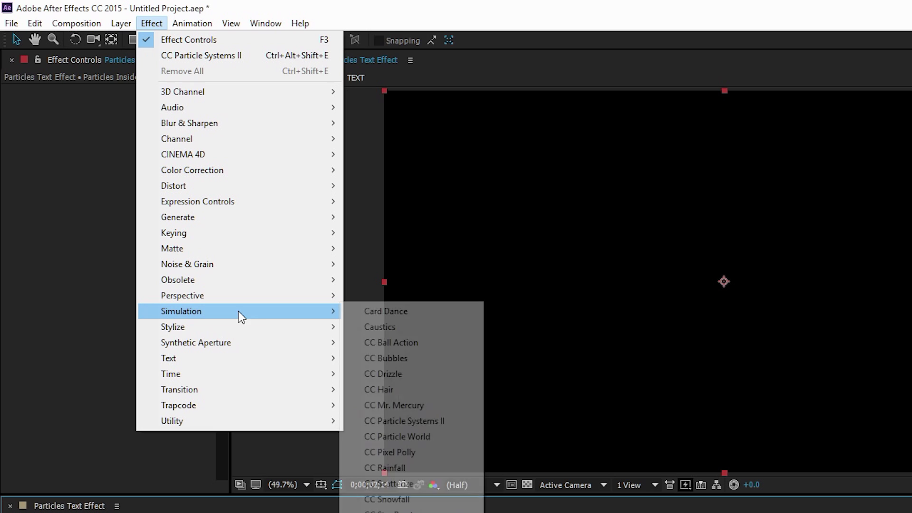
left_click(434, 422)
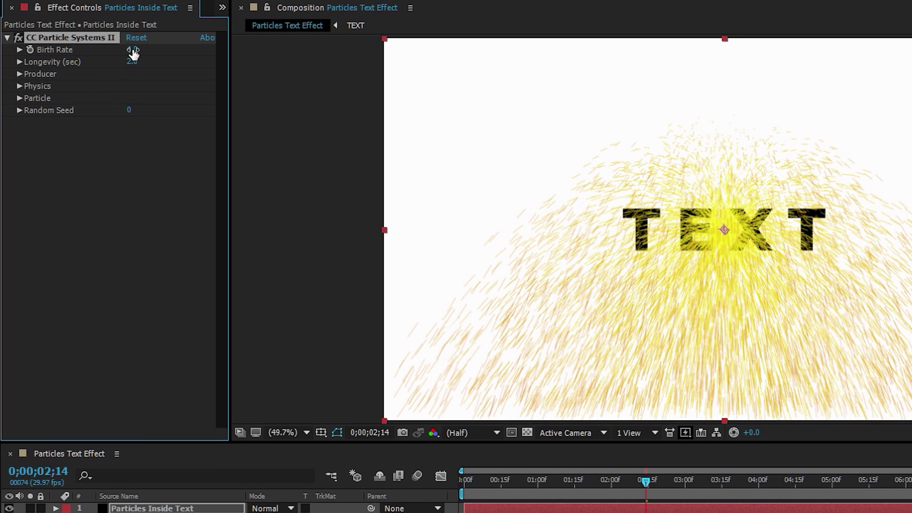
left_click(132, 50)
type("100")
key("Return")
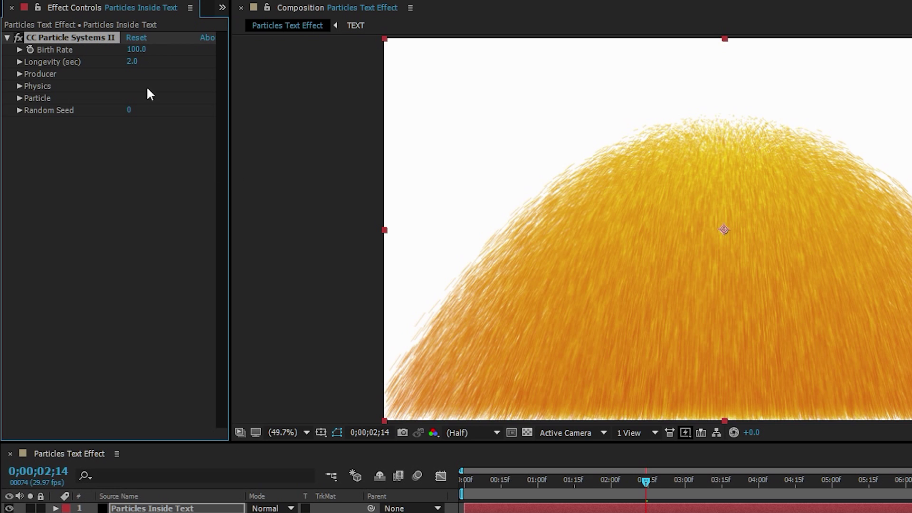
left_click(134, 62)
type("10")
key("Return")
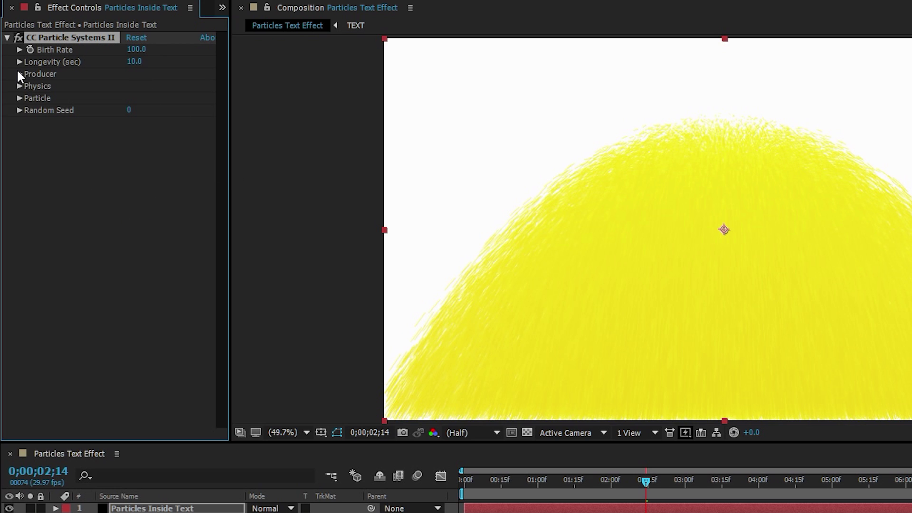
Set the Producer Radius X to 250 and Radius Y to 220
left_click(19, 74)
left_click(133, 98)
type("250")
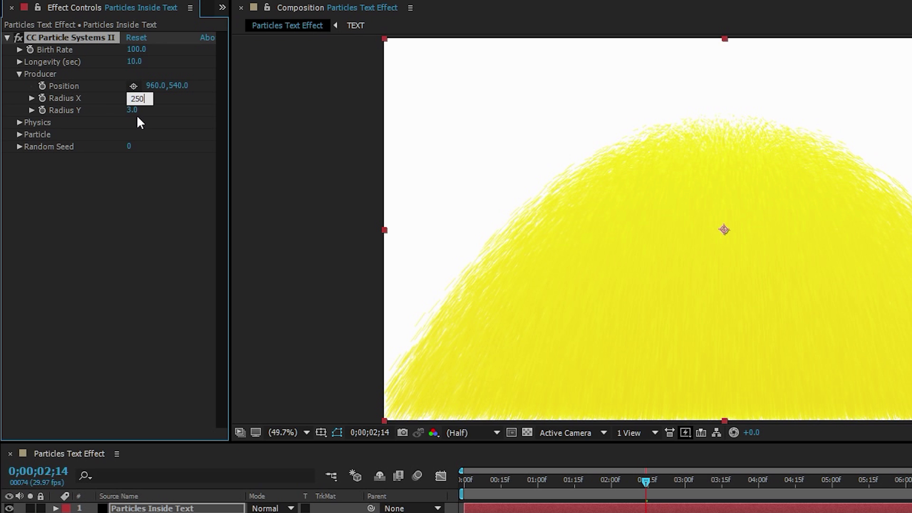
key("Return")
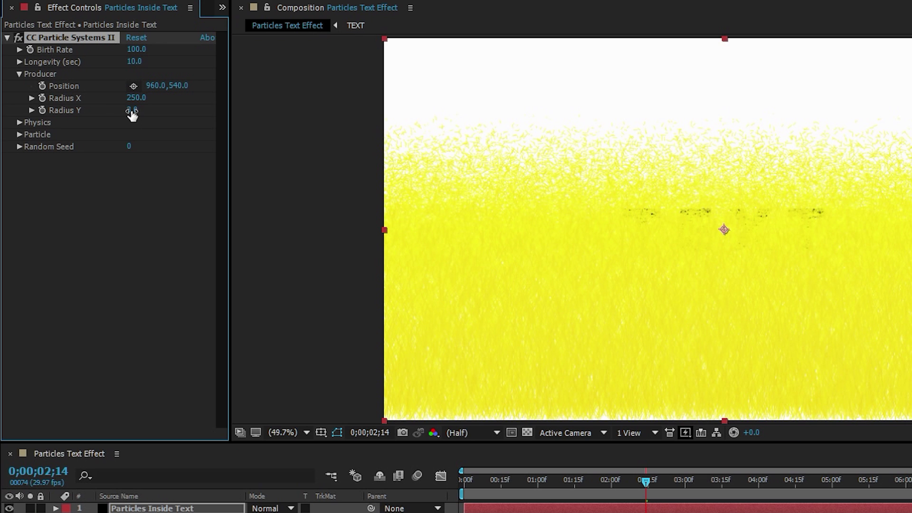
left_click(132, 110)
type("250")
type("20")
key("Return")
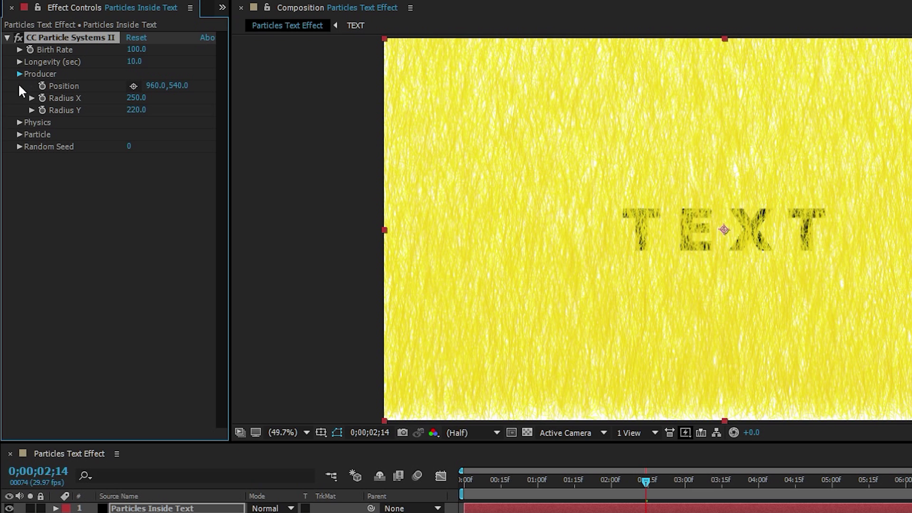
Set Physics Velocity to 0 and Gravity to 0
left_click(19, 76)
left_click(19, 87)
left_click(131, 110)
type("0")
key("Return")
left_click(132, 134)
type("0")
key("Return")
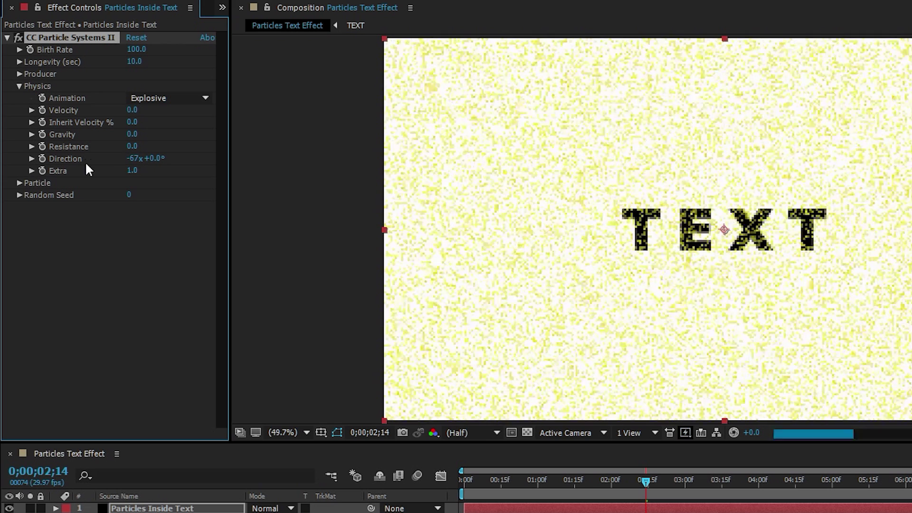
Adjust the Physics Direction and set the Particle Type to TriPolygon
key("Return")
left_click(146, 160)
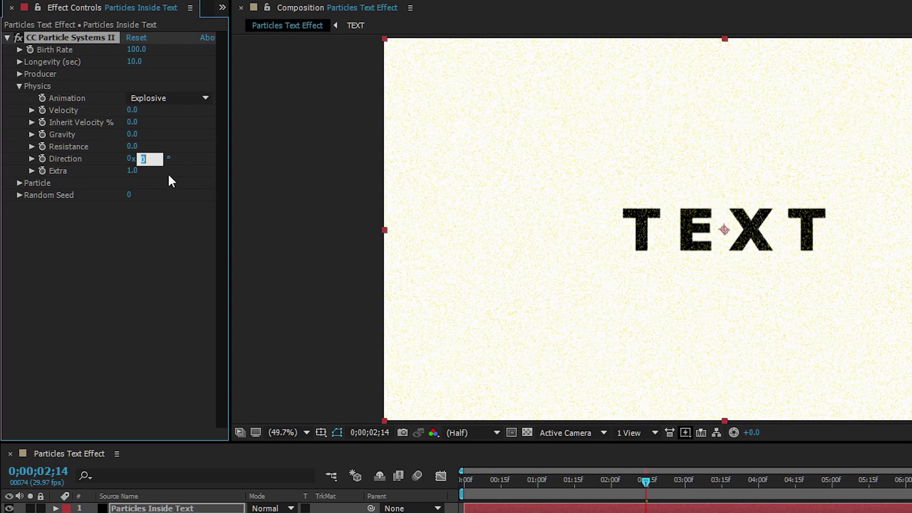
type("100")
key("Return")
left_click(19, 85)
left_click(20, 99)
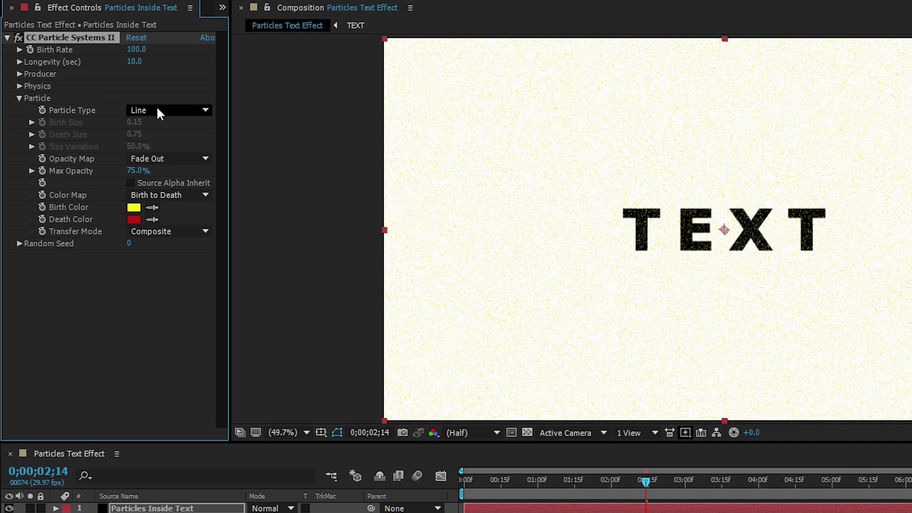
left_click(159, 111)
left_click(175, 246)
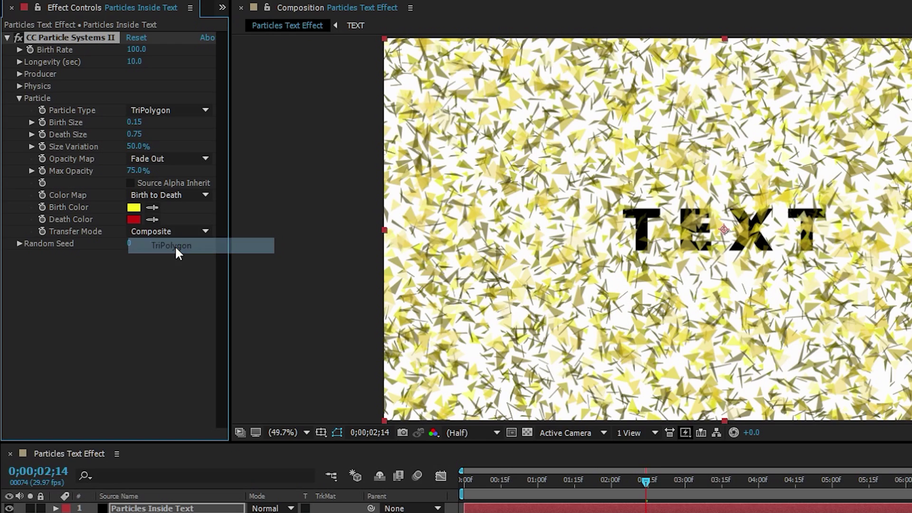
Set Birth Size 0.22, Death Size 0.71 and raise Size Variation to 100%
left_click(134, 122)
type("0")
key("Return")
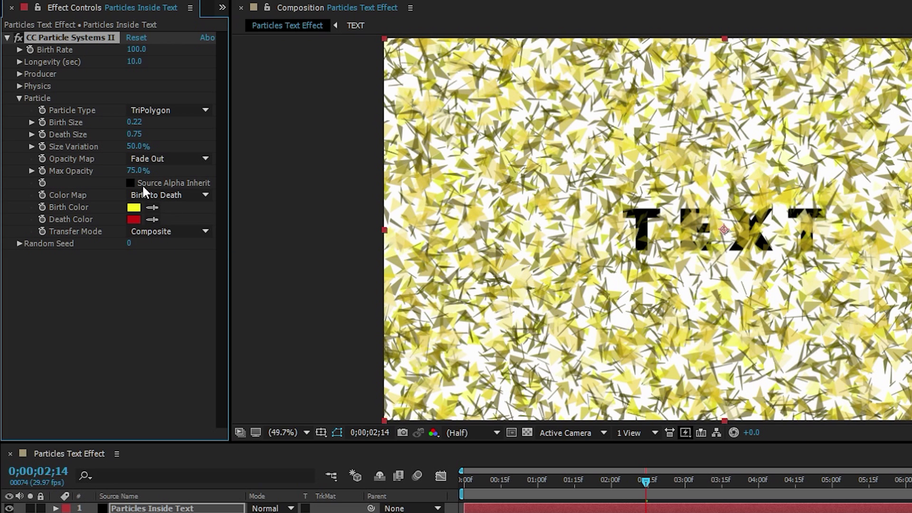
left_click(137, 134)
type("0")
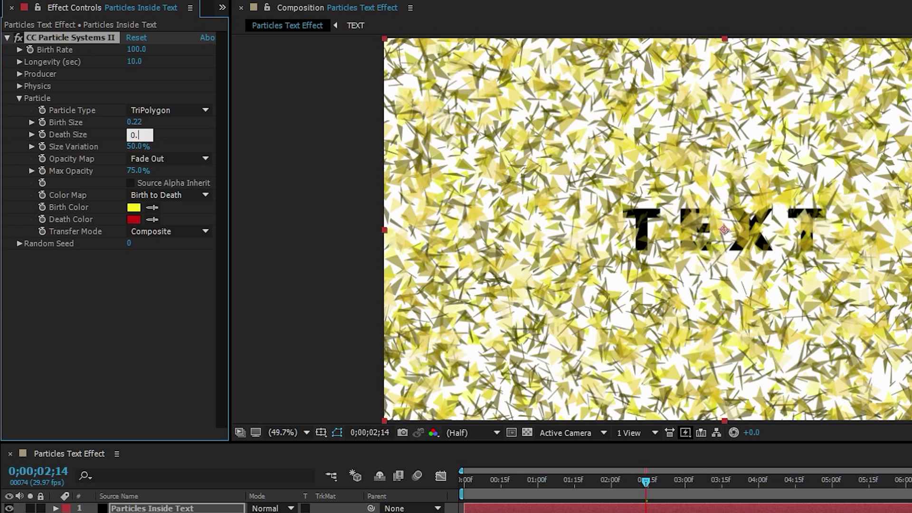
type("71")
key("Return")
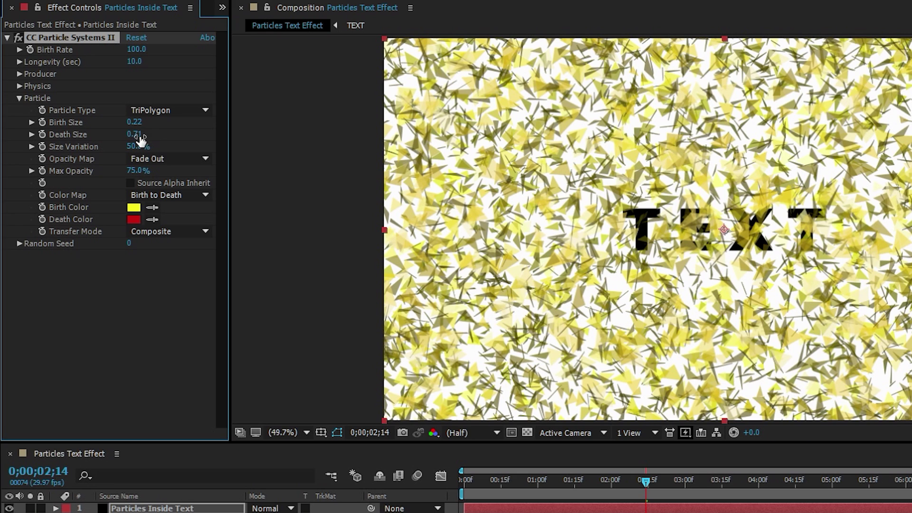
left_click_drag(139, 146, 295, 148)
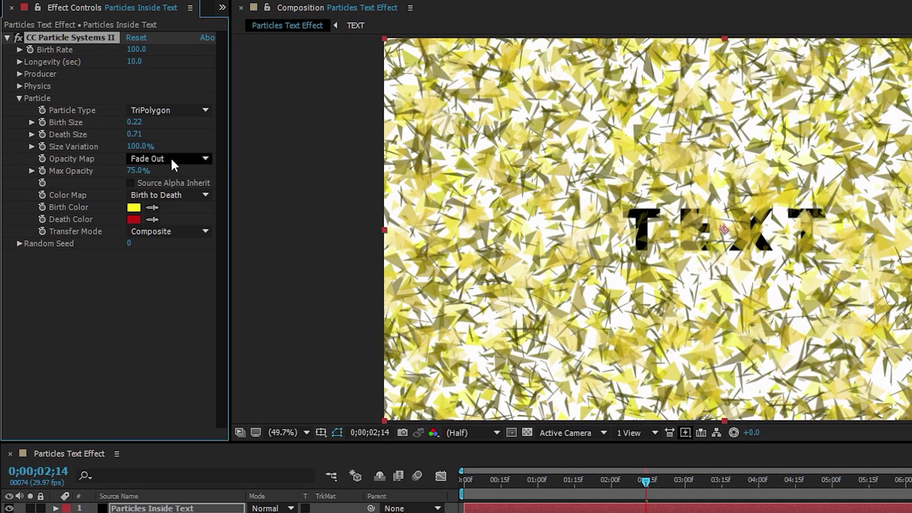
Set Opacity Map to Fade In, Color Map to Origin to Death, Transfer Mode to Screen
left_click(170, 158)
left_click(173, 222)
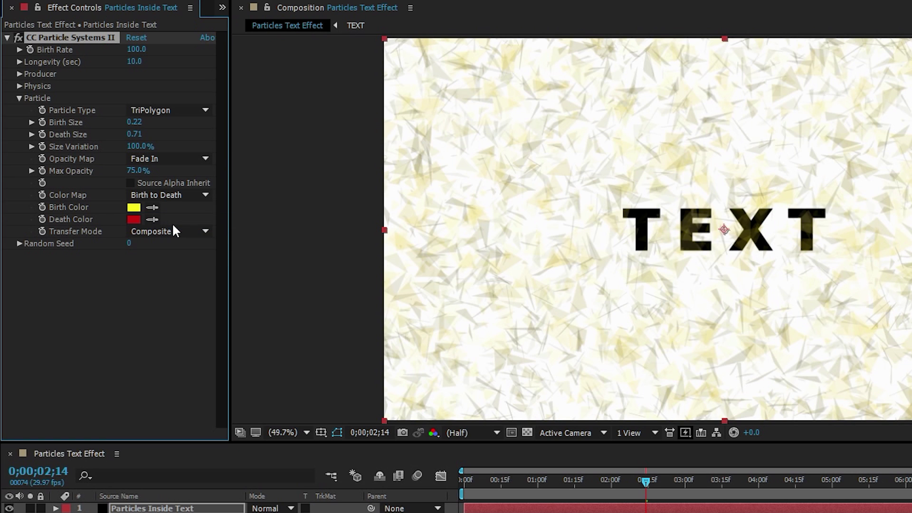
left_click(165, 195)
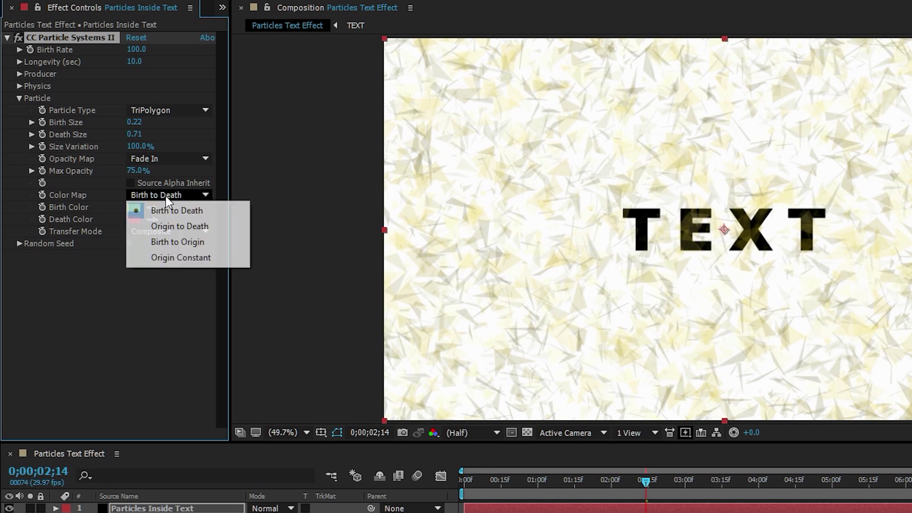
left_click(170, 226)
left_click(170, 232)
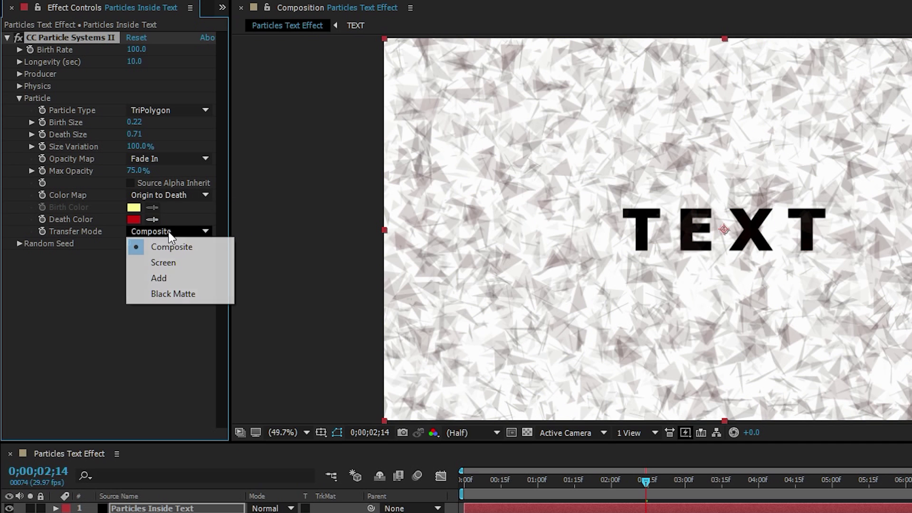
left_click(169, 263)
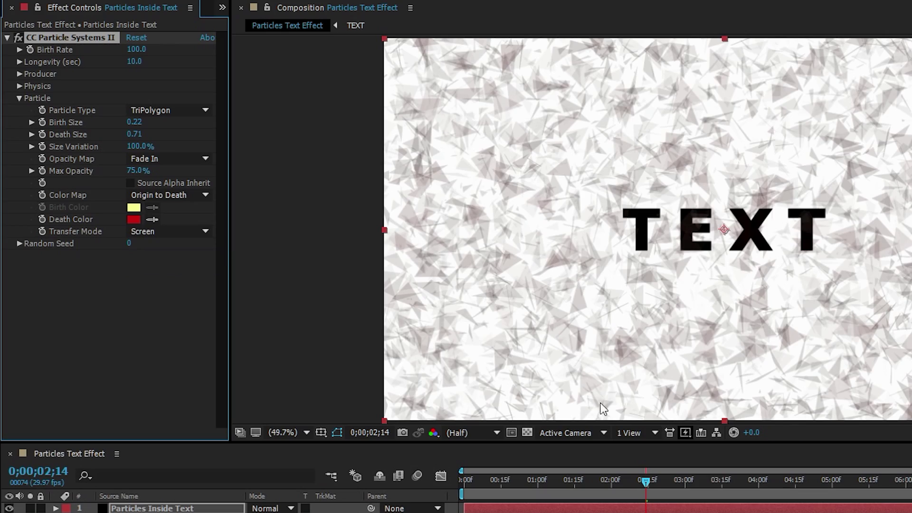
left_click_drag(646, 477, 700, 357)
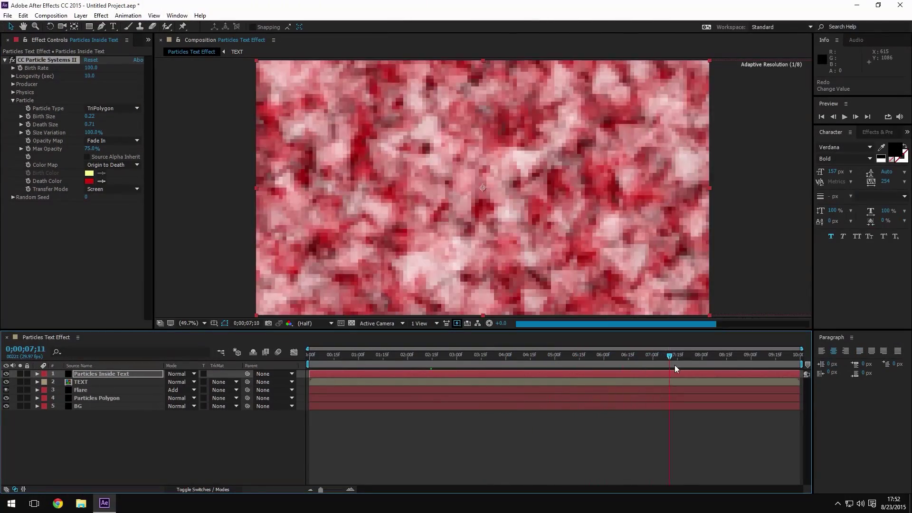
Set the Particles Inside Text particle Size Variation to 50%
left_click(749, 357)
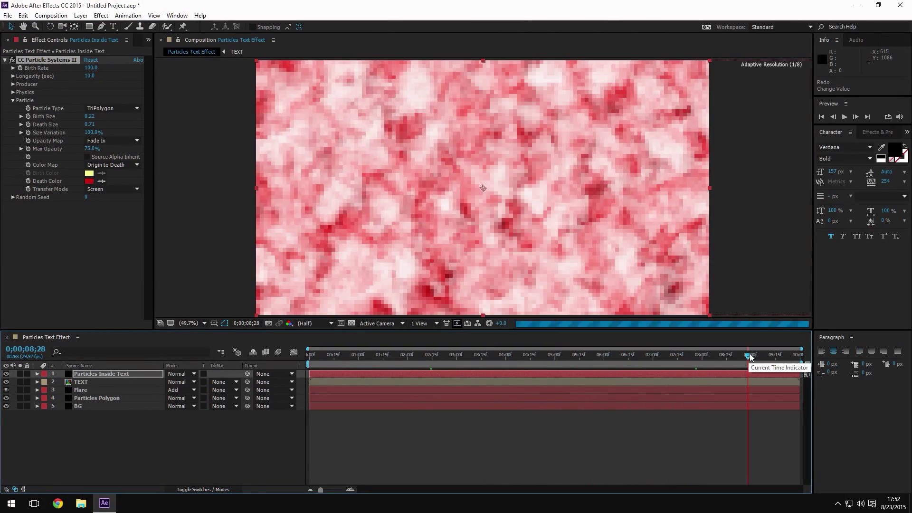
left_click(773, 358)
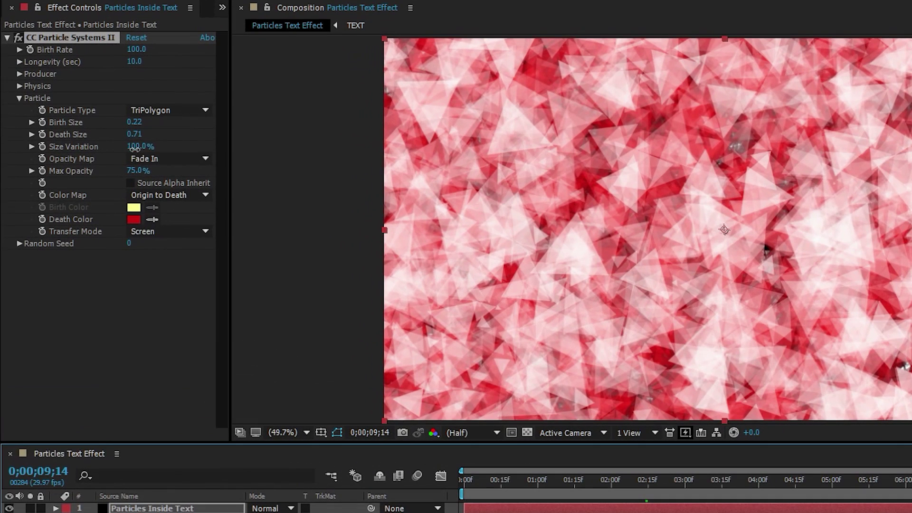
left_click(93, 133)
type("50")
key("Return")
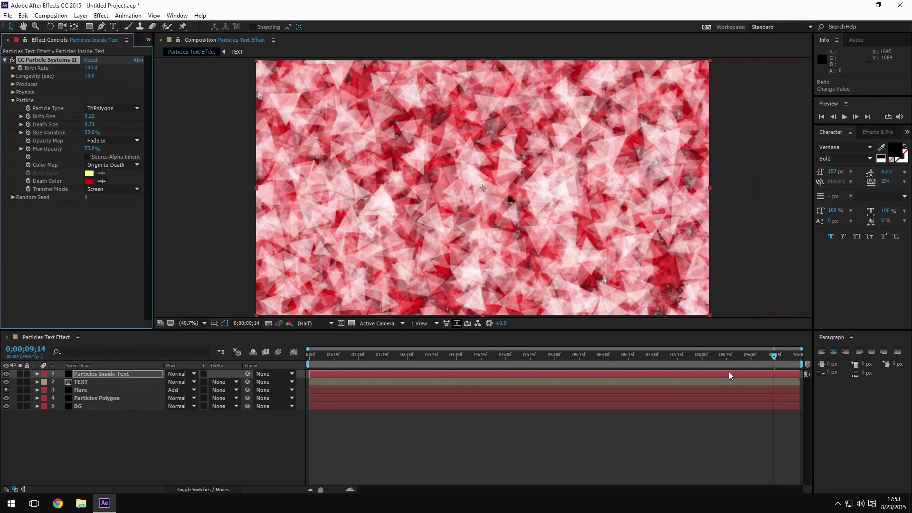
Shift and extend the particle layer in time, then preview it around 0;00;05;26
left_click_drag(730, 376, 572, 376)
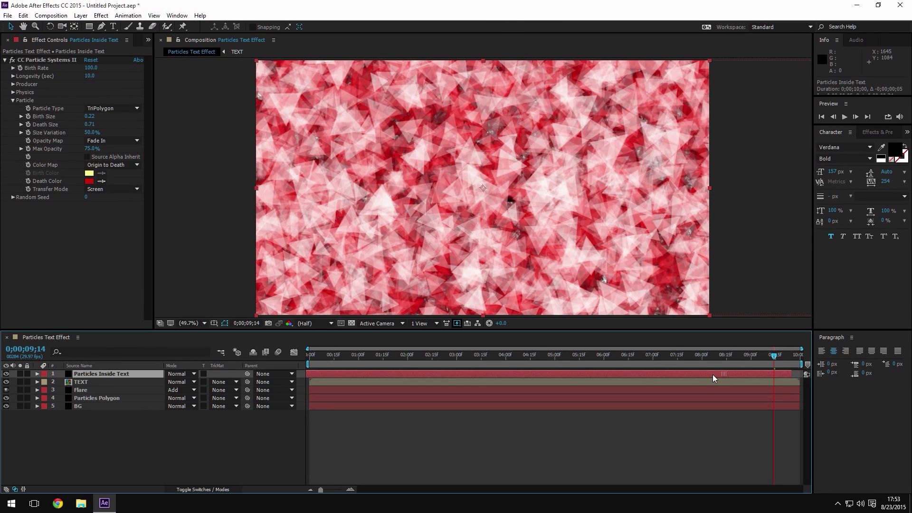
left_click_drag(640, 375, 794, 373)
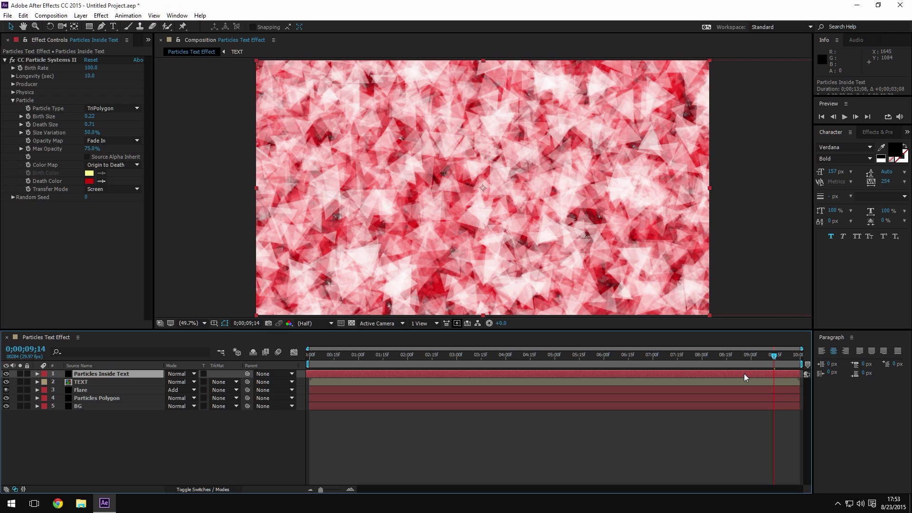
mouse_move(745, 378)
left_mouse_down()
mouse_move(305, 376)
mouse_move(801, 374)
left_mouse_up()
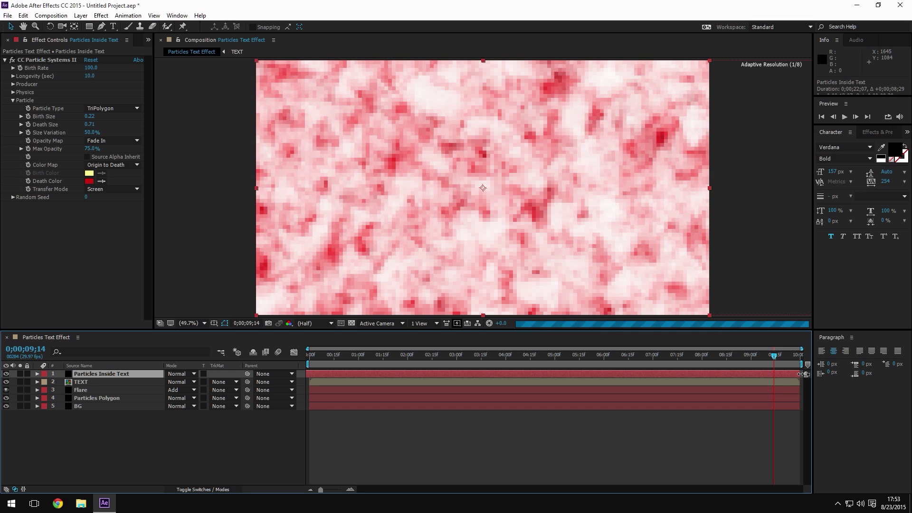
left_click_drag(775, 357, 598, 356)
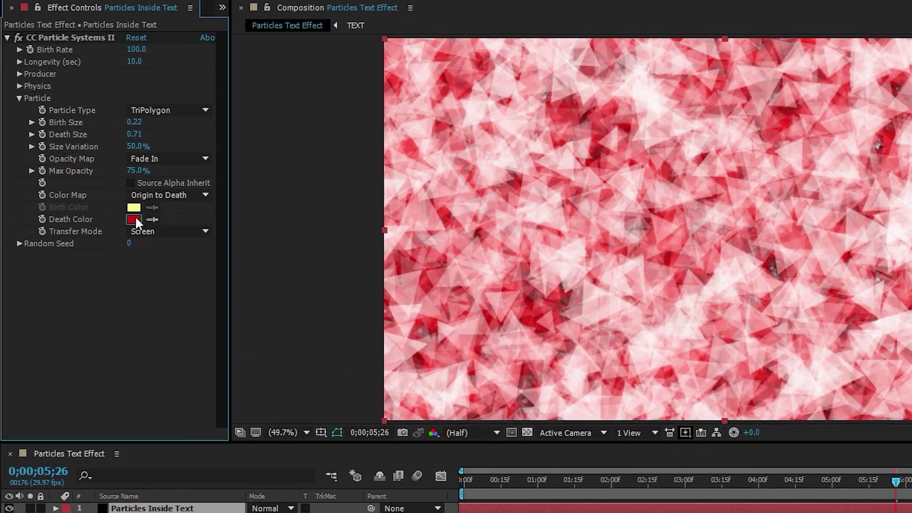
left_click(89, 181)
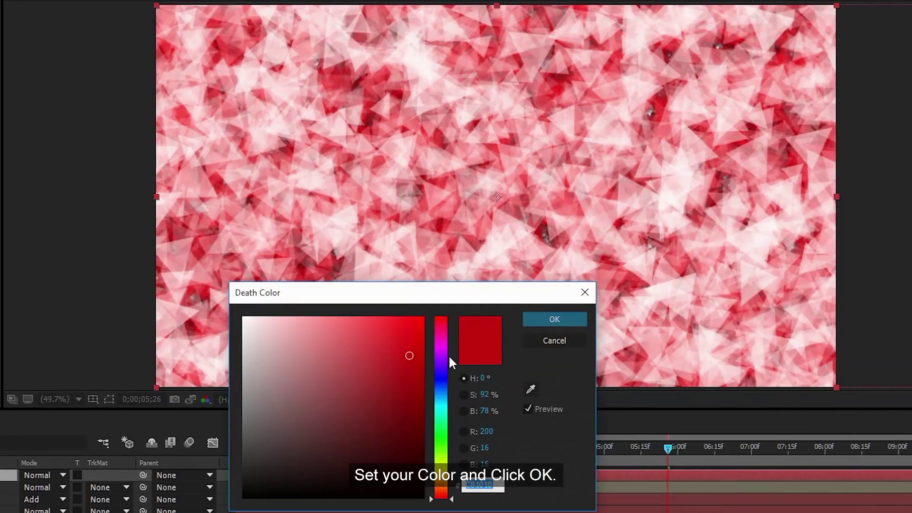
left_click(524, 368)
left_click_drag(439, 365, 443, 412)
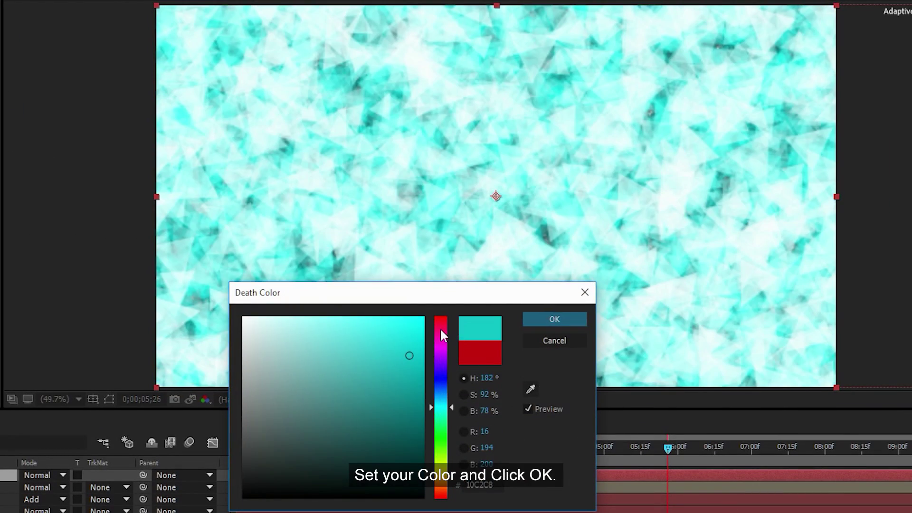
left_click(441, 330)
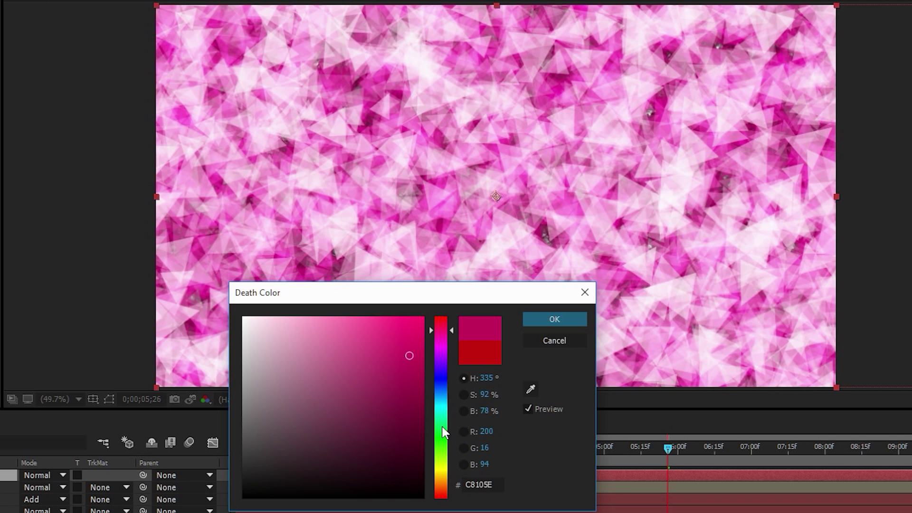
left_click(442, 428)
left_click(440, 469)
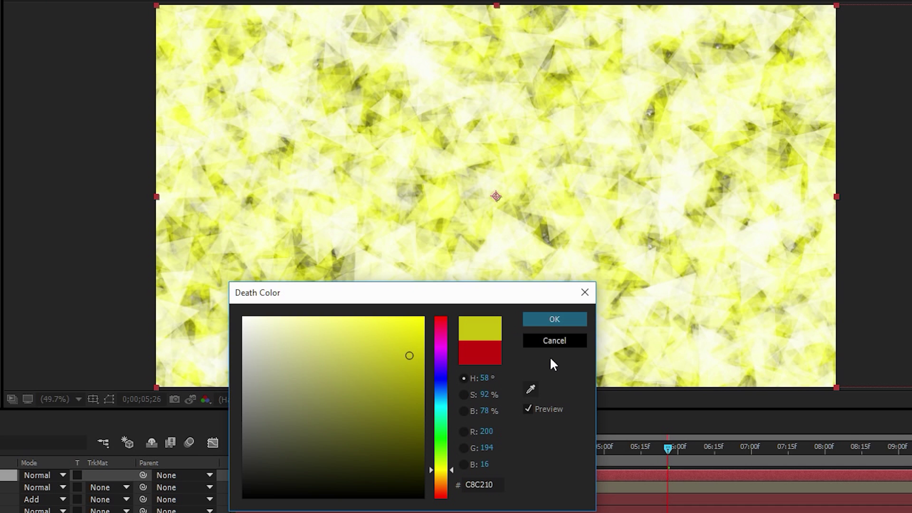
left_click(557, 340)
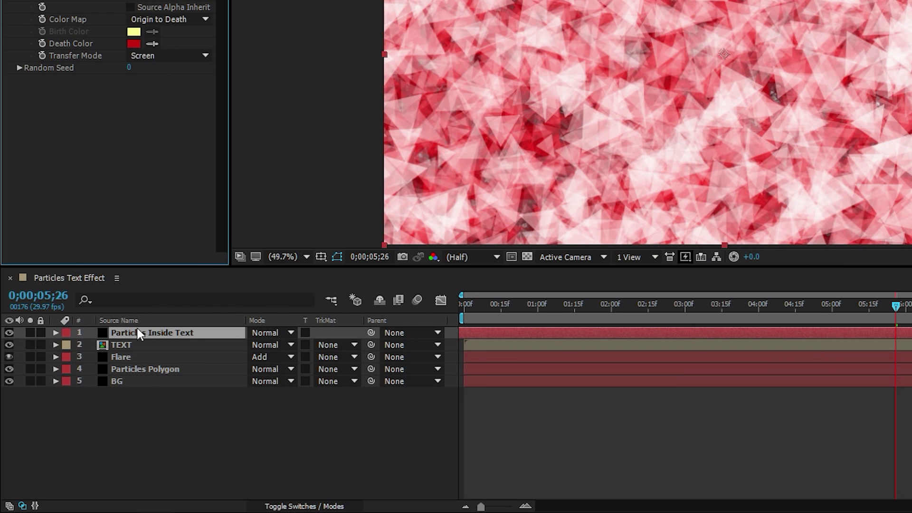
left_click_drag(155, 332, 157, 345)
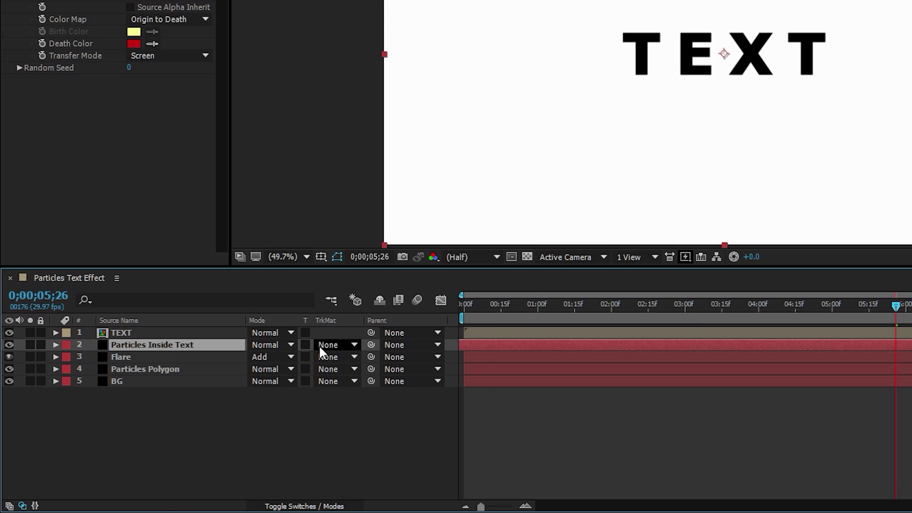
Give Particles Inside Text a Luma Inverted Matte from TEXT and preview the reveal
left_click(323, 344)
left_click(378, 429)
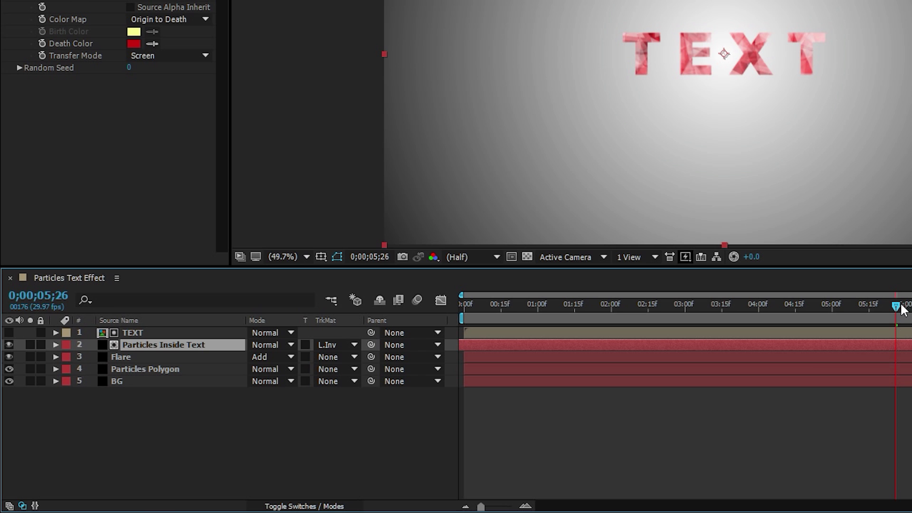
left_click_drag(885, 304, 609, 319)
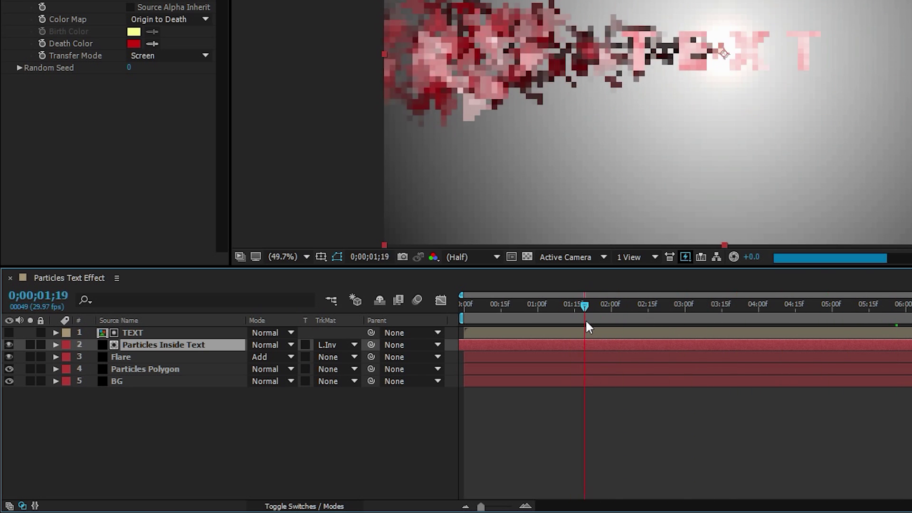
left_click(143, 331, "ctrl")
Pre-compose TEXT and Particles Inside Text as Pre-comp 1 and move it below Particles Polygon
right_click(142, 332)
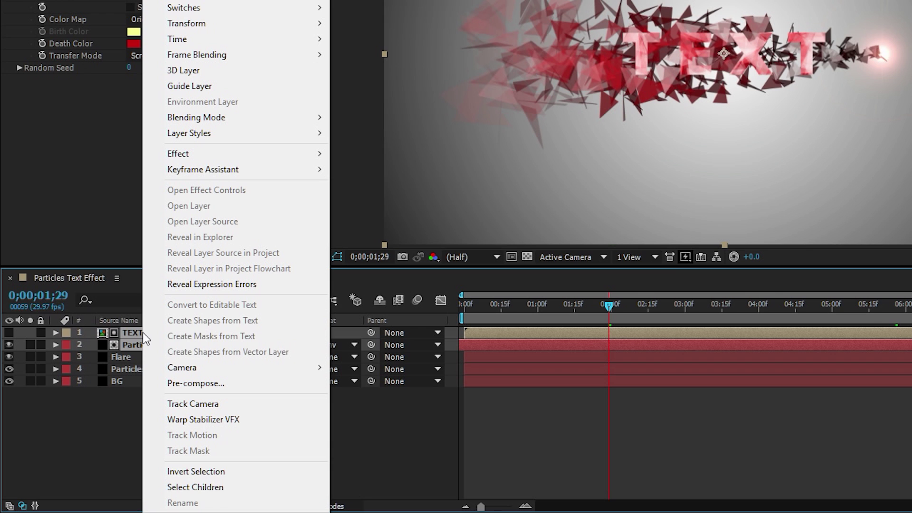
left_click(224, 382)
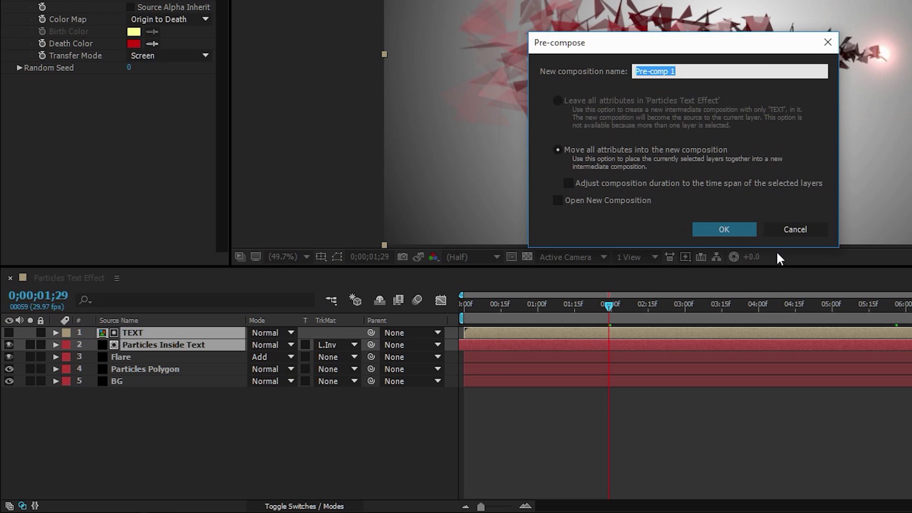
left_click(736, 232)
left_click_drag(151, 335, 148, 360)
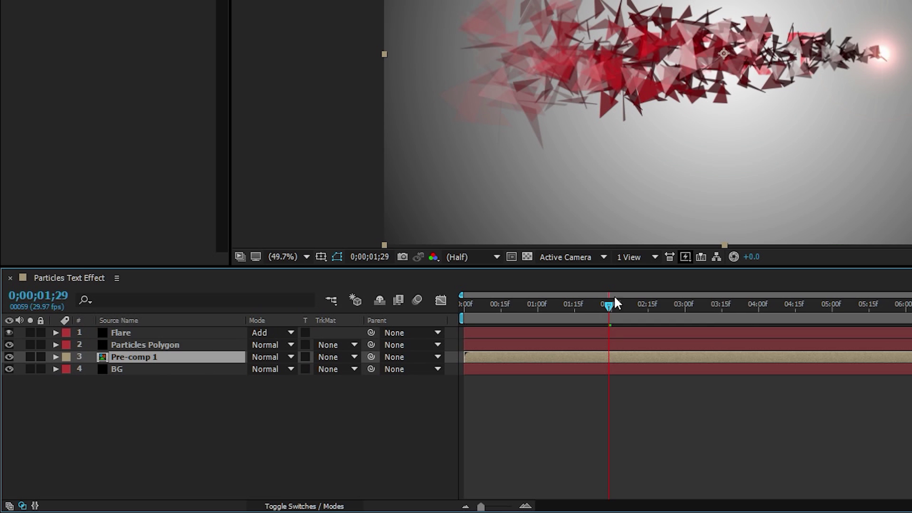
left_click_drag(607, 304, 719, 306)
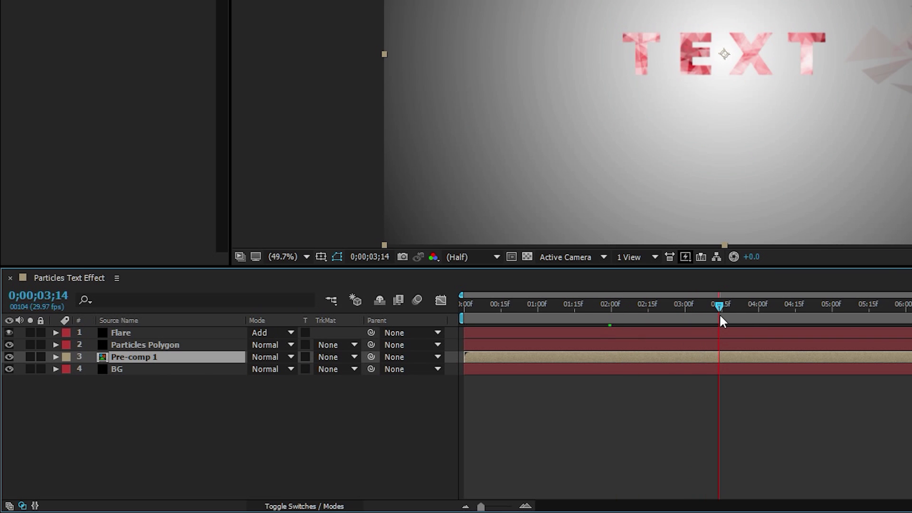
mouse_move(716, 304)
left_mouse_down()
mouse_move(585, 313)
mouse_move(685, 310)
left_mouse_up()
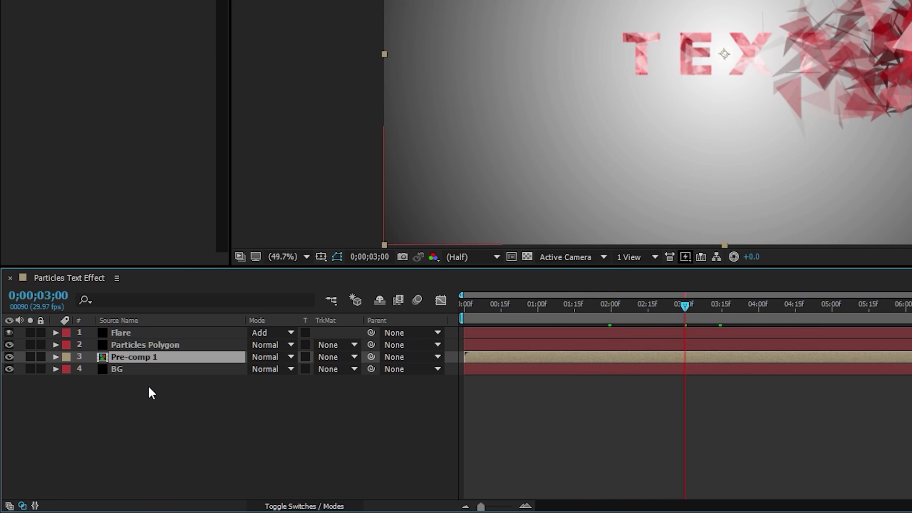
left_click(145, 345)
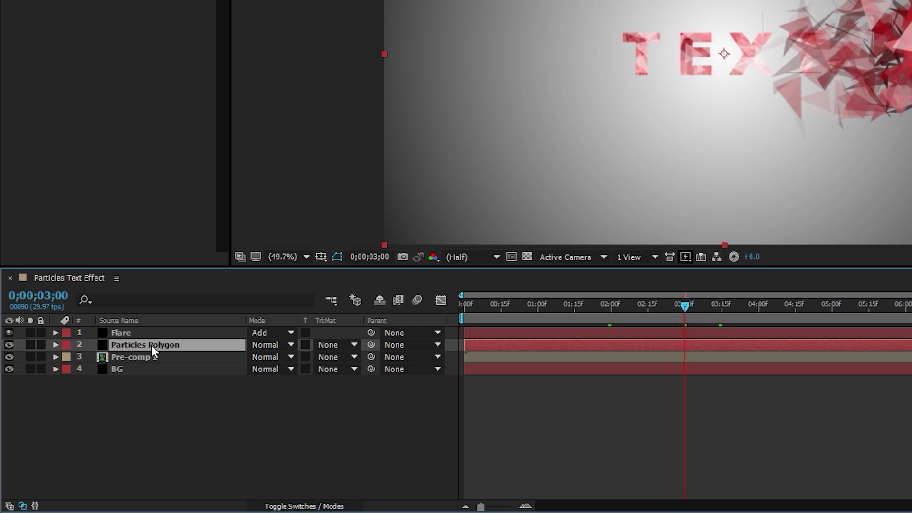
Duplicate Particles Polygon, hide the top copy, and select the lower copy
key("ctrl+d")
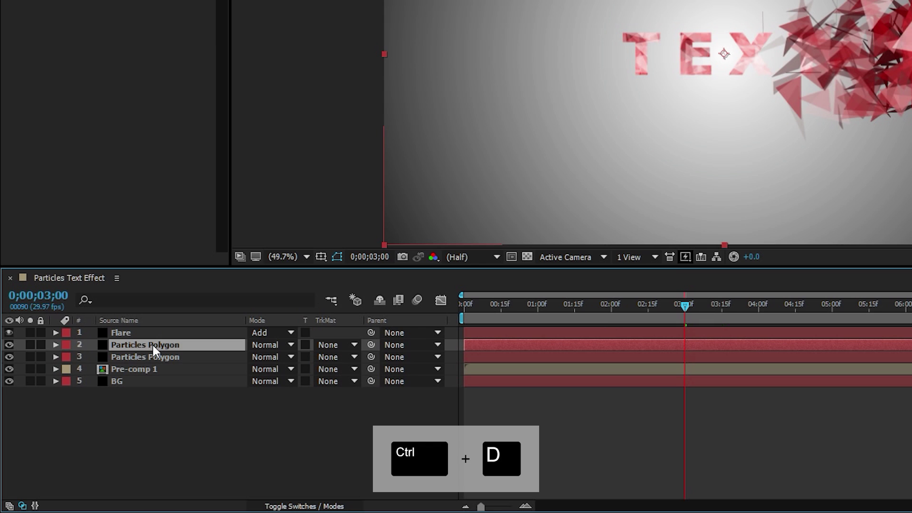
left_click(9, 345)
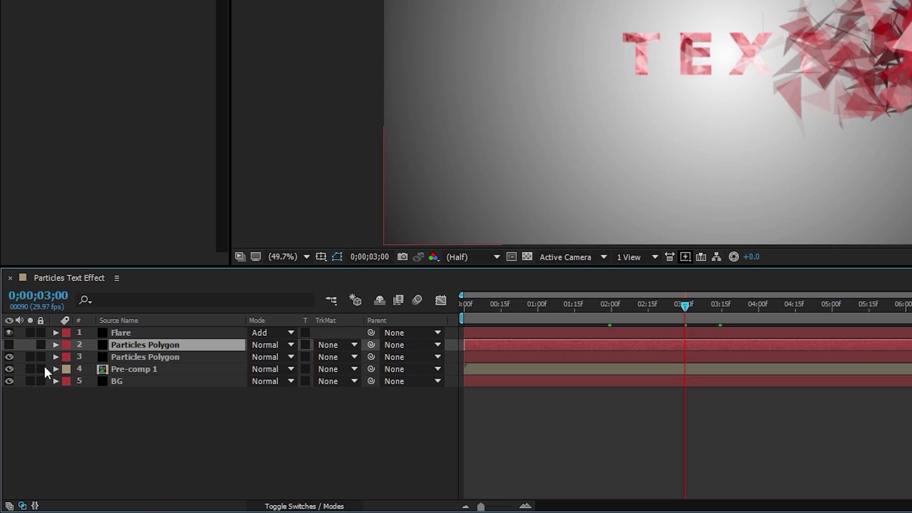
left_click(141, 356)
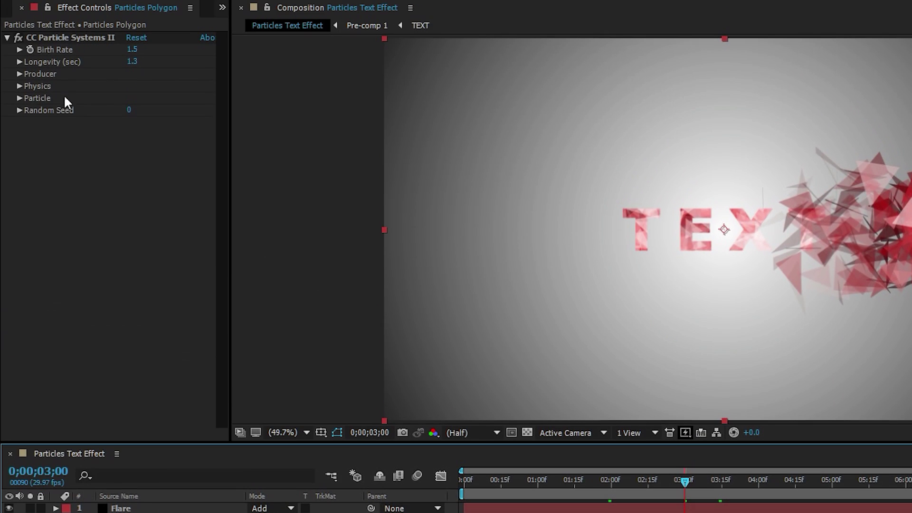
Set the particle colour map to Birth to Death with white birth and death colours
left_click(19, 99)
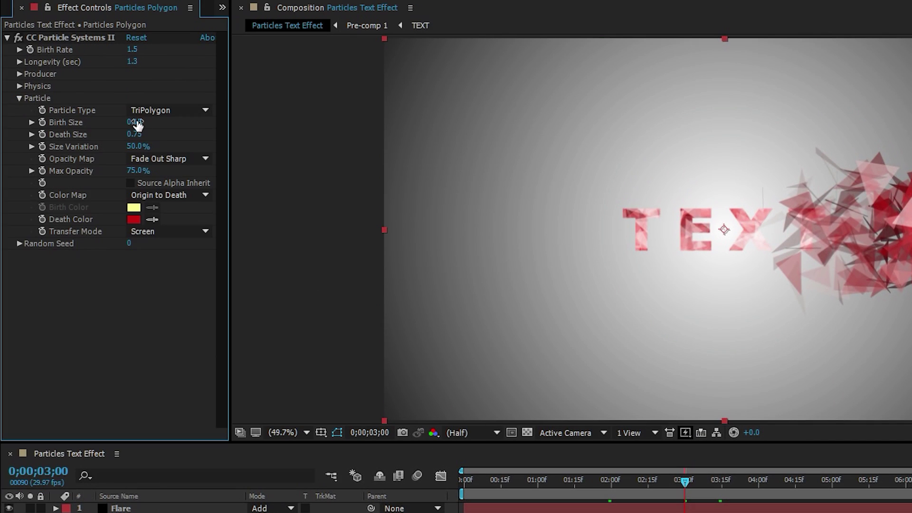
left_click(143, 196)
left_click(163, 210)
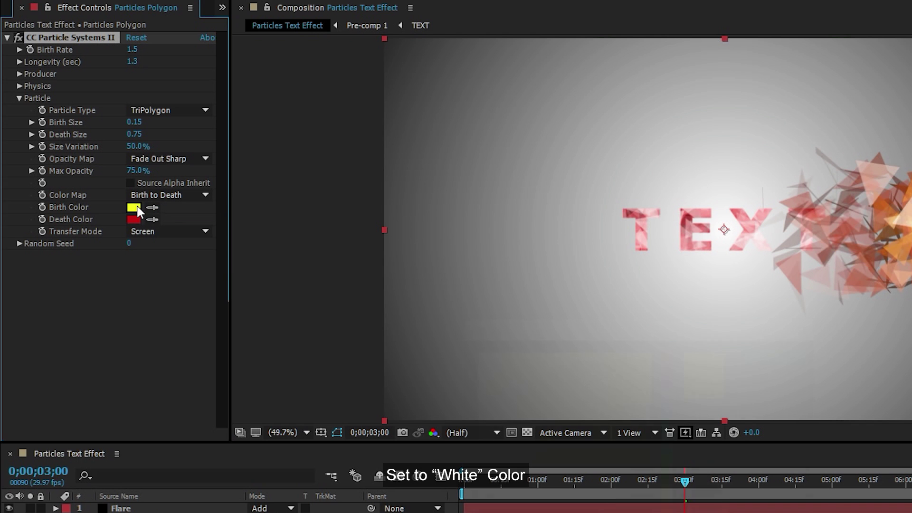
left_click(134, 207)
left_click_drag(523, 361, 406, 330)
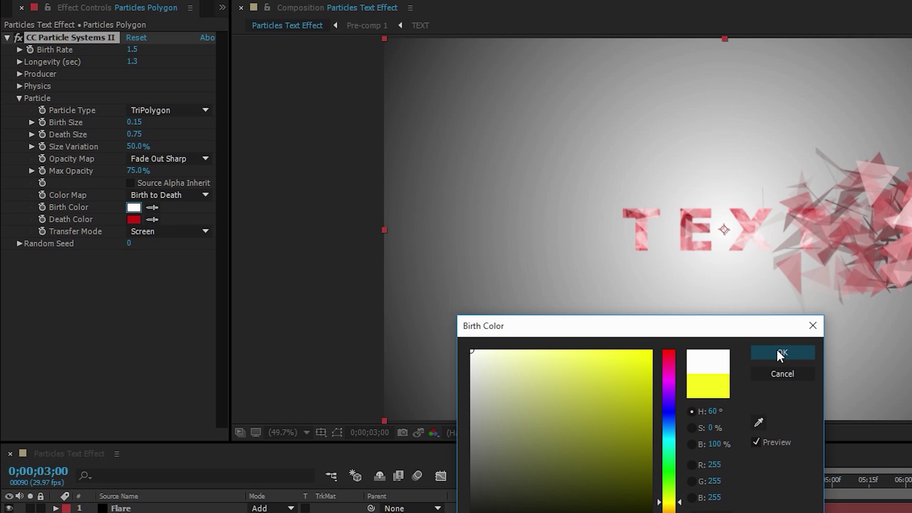
left_click(777, 351)
left_click(134, 219)
left_click_drag(525, 379, 471, 351)
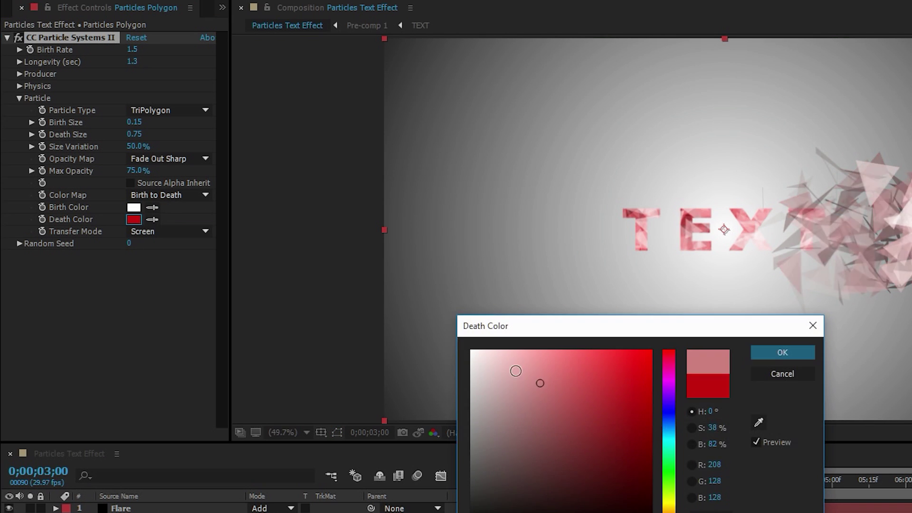
left_click(778, 357)
Make particle opacity Constant at 100% Max Opacity, try Composite, then return to Screen mode
left_click(175, 158)
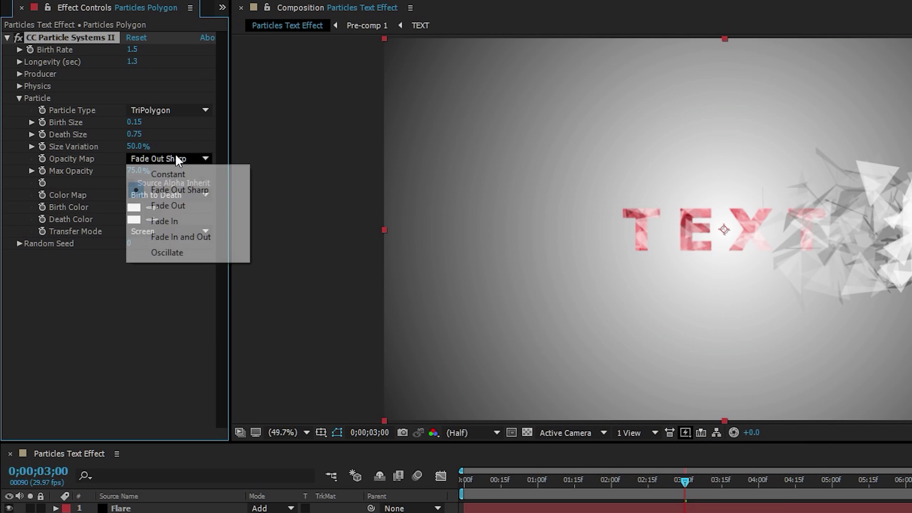
left_click(179, 174)
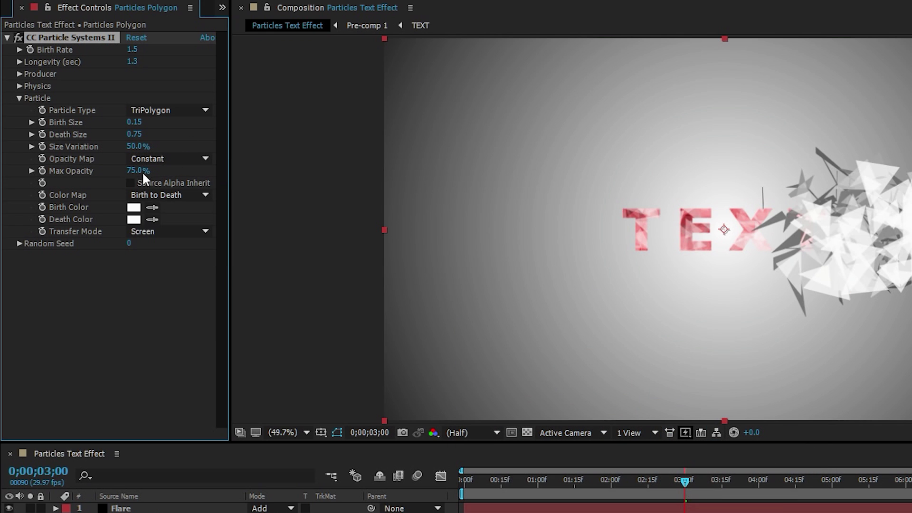
left_click_drag(142, 172, 280, 184)
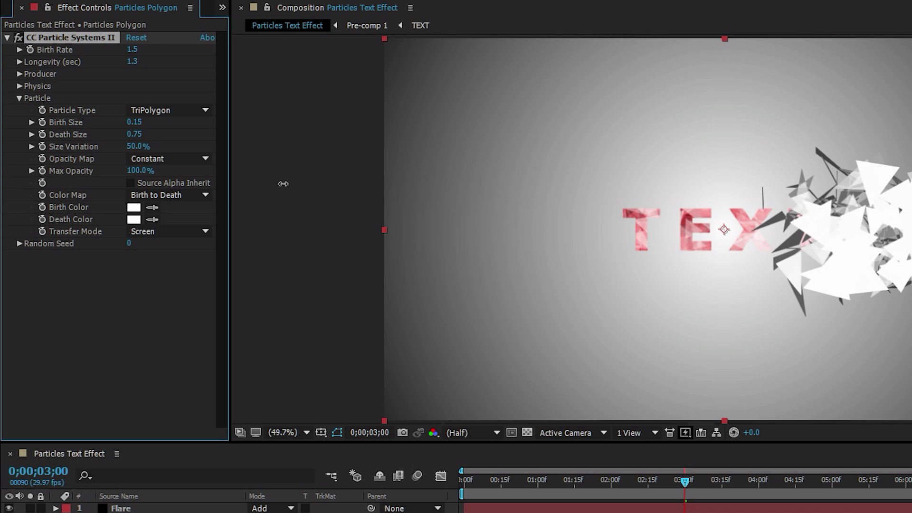
left_click(190, 231)
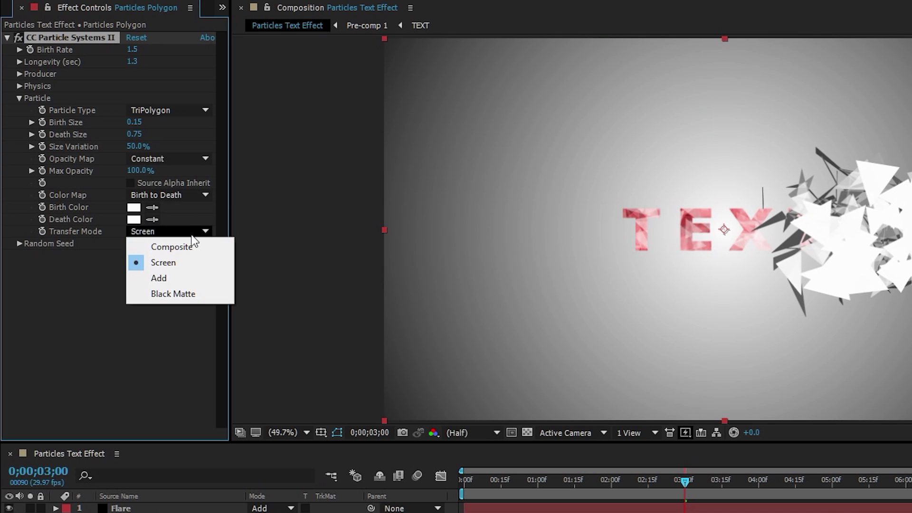
left_click(160, 247)
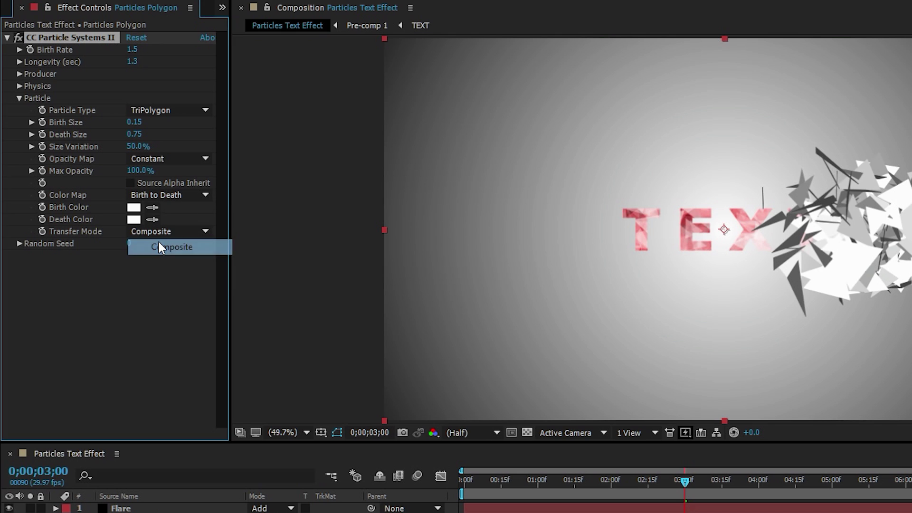
left_click(173, 231)
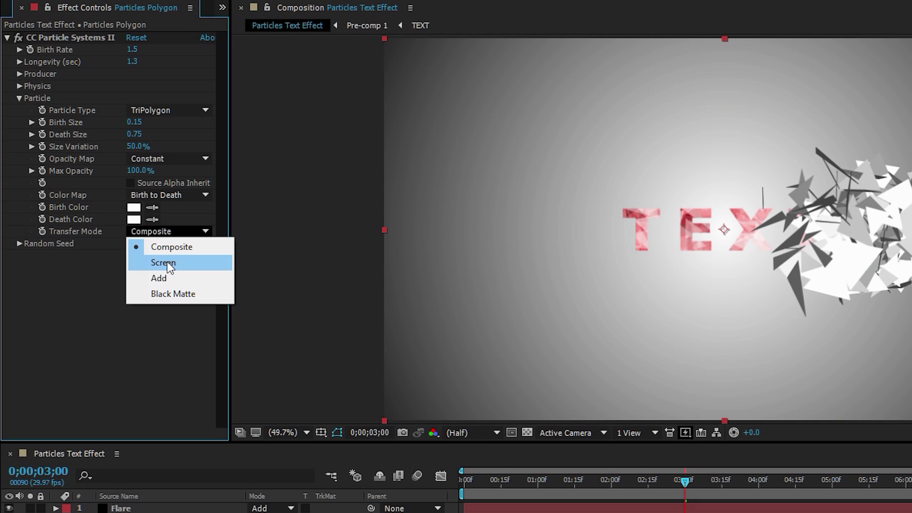
left_click(167, 263)
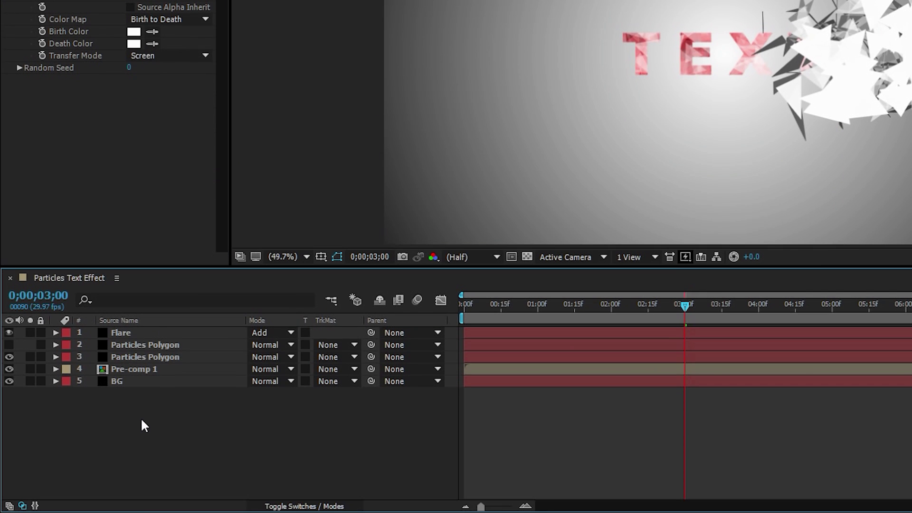
Create a new white solid layer, White Solid 2
right_click(141, 421)
mouse_move(237, 291)
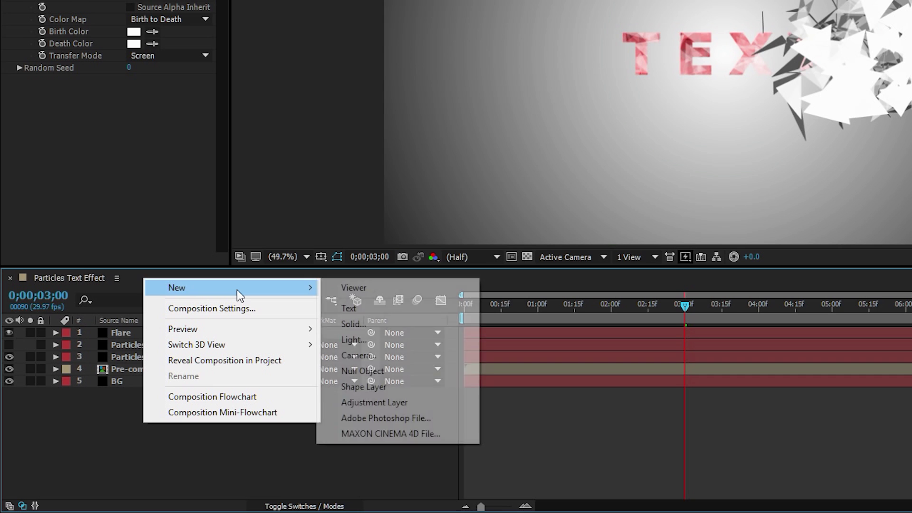
left_click(399, 325)
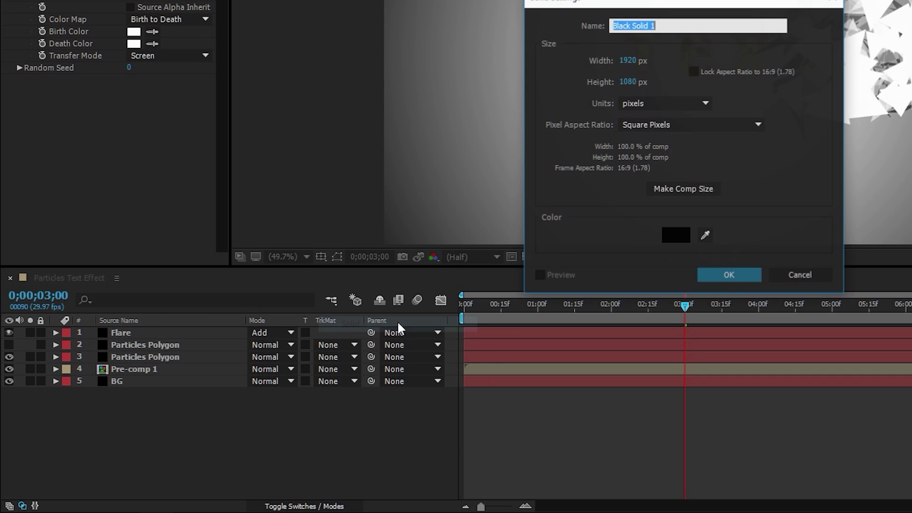
left_click(672, 232)
left_click(470, 175)
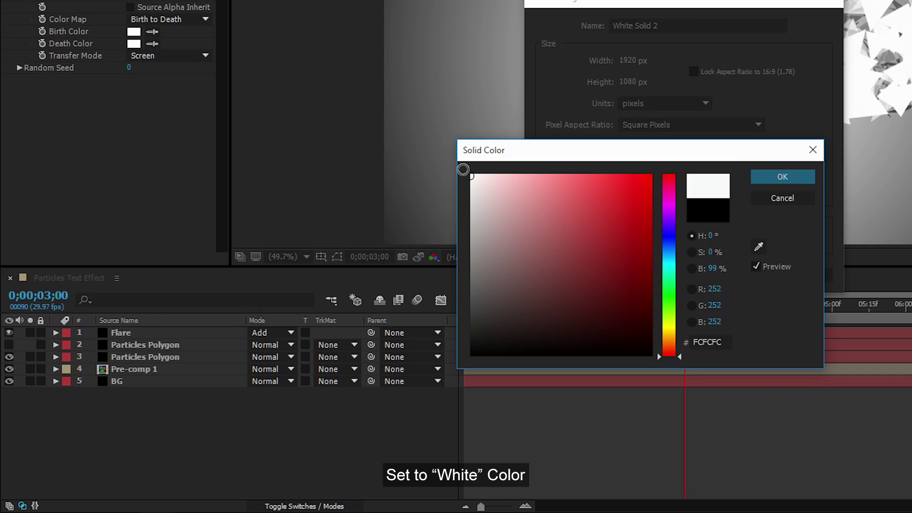
left_click(783, 176)
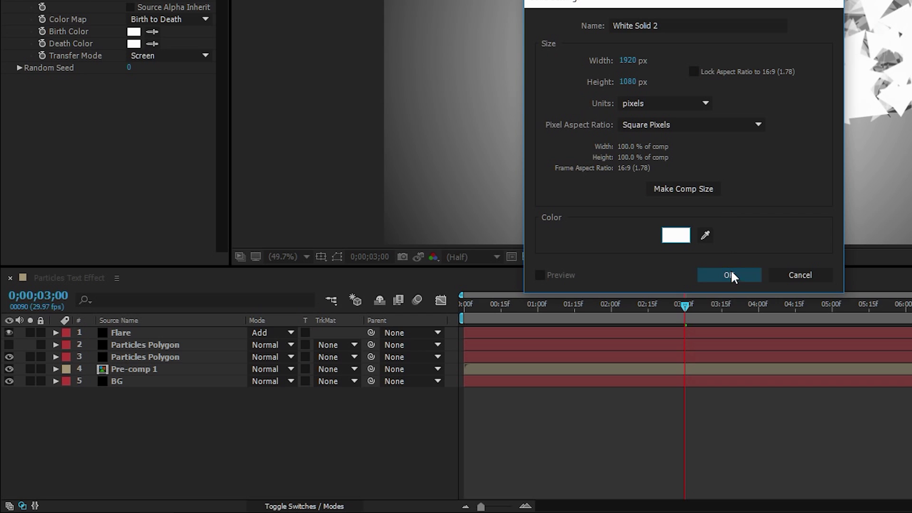
left_click(730, 275)
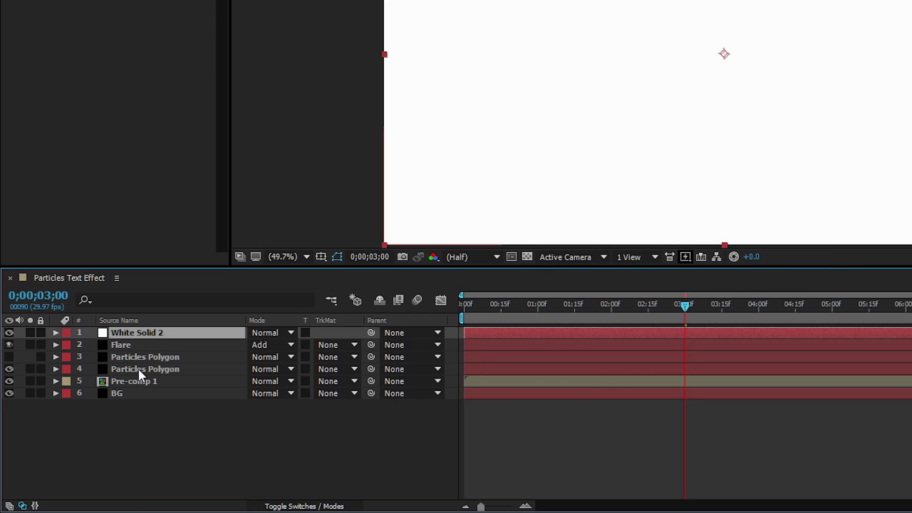
Move a Particles Polygon layer above Flare and reselect White Solid 2
left_click_drag(139, 374, 139, 339)
left_click(132, 333)
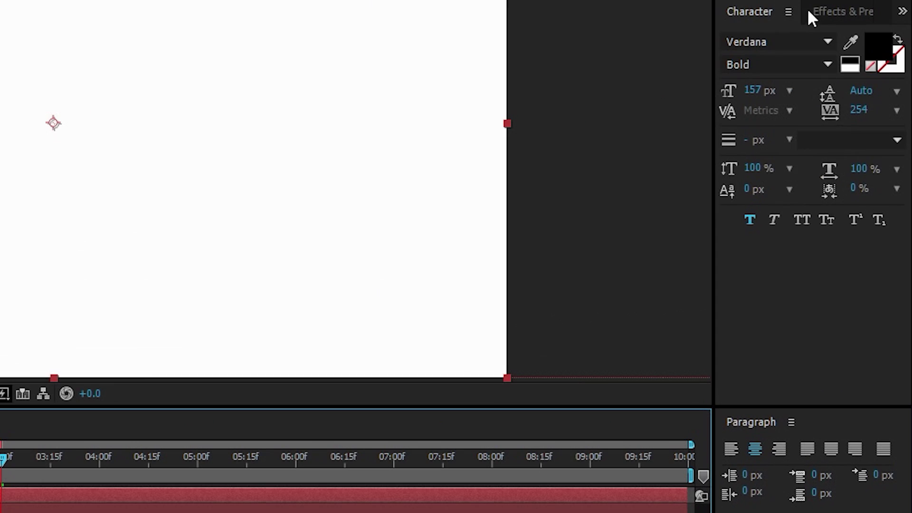
left_click(842, 13)
left_click(809, 36)
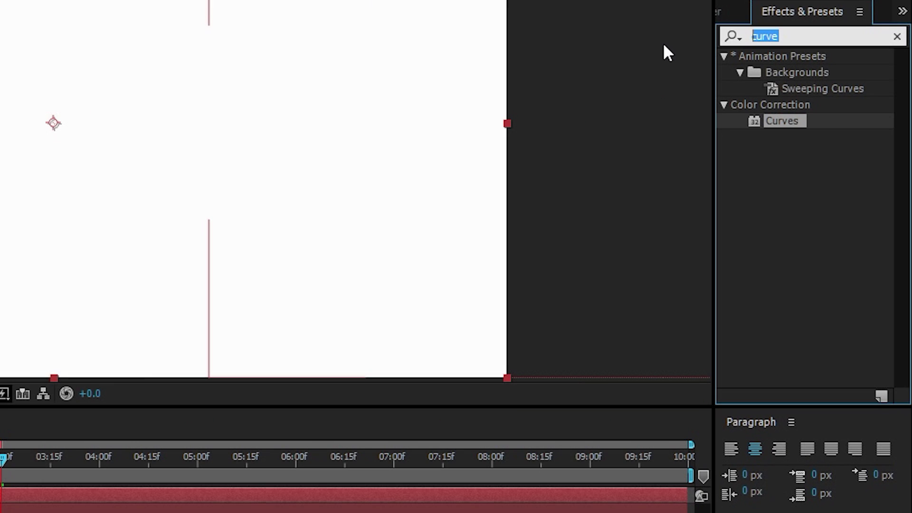
Apply Linear Wipe to White Solid 2 with a -90° wipe angle
type("linear")
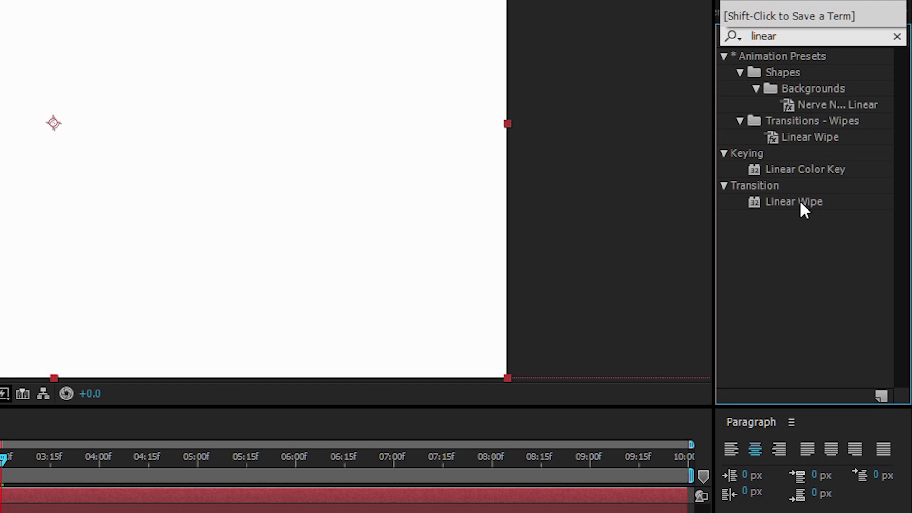
left_click_drag(799, 202, 171, 337)
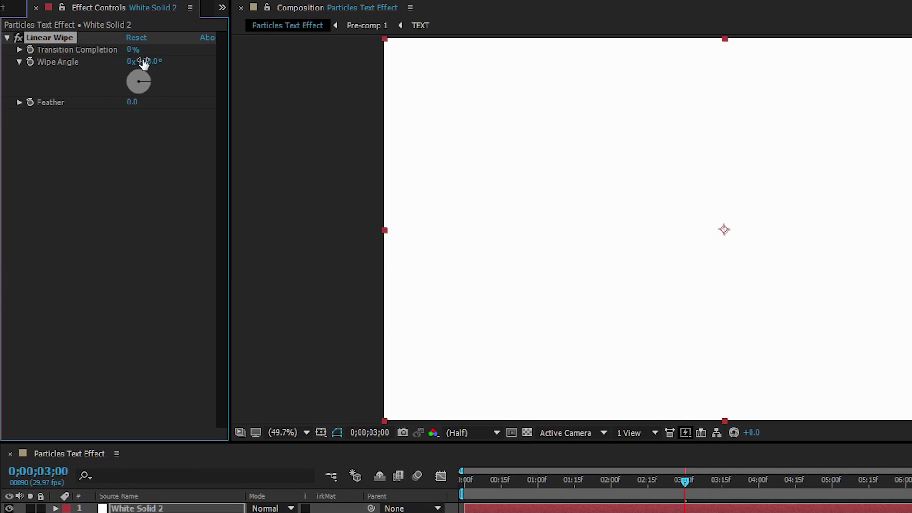
left_click(145, 62)
type("-90")
key("Return")
left_click_drag(13, 53, 105, 53)
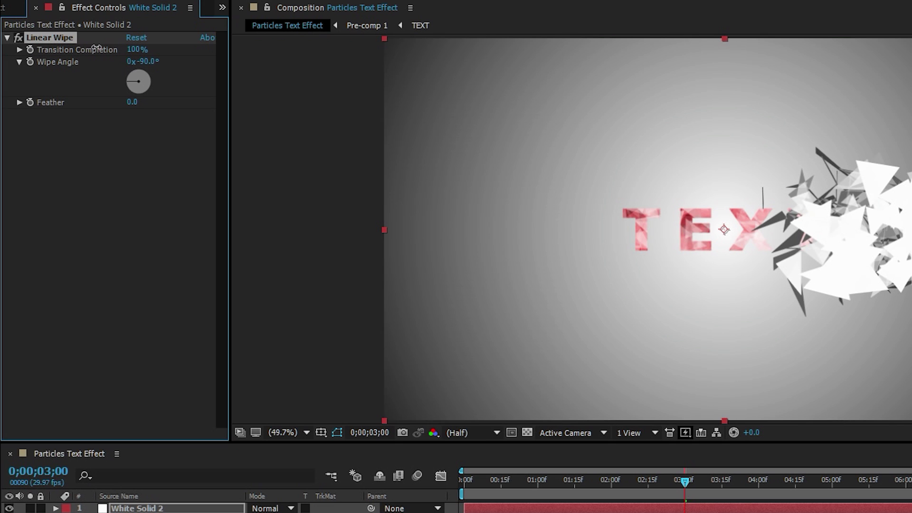
left_click_drag(105, 52, 110, 53)
Keyframe Transition Completion at 100% at 0;00;01;19
left_click_drag(685, 482, 588, 484)
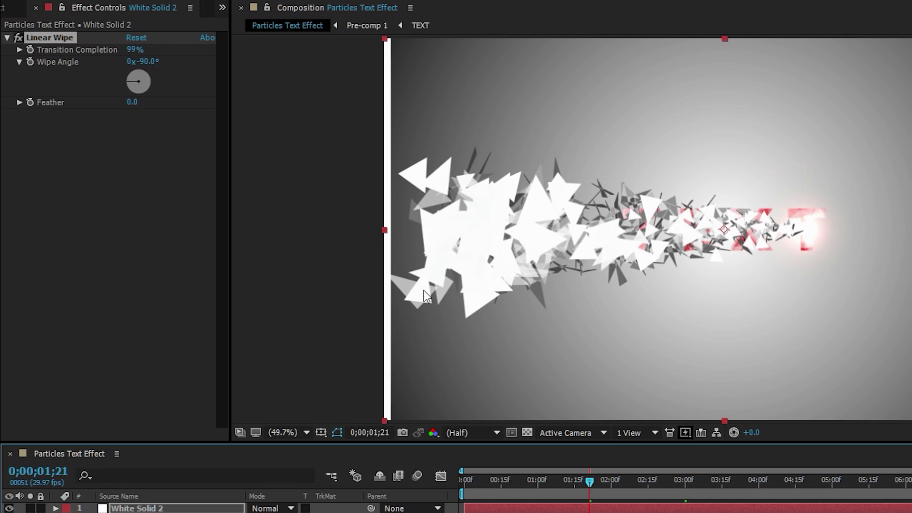
left_click_drag(134, 56, 198, 63)
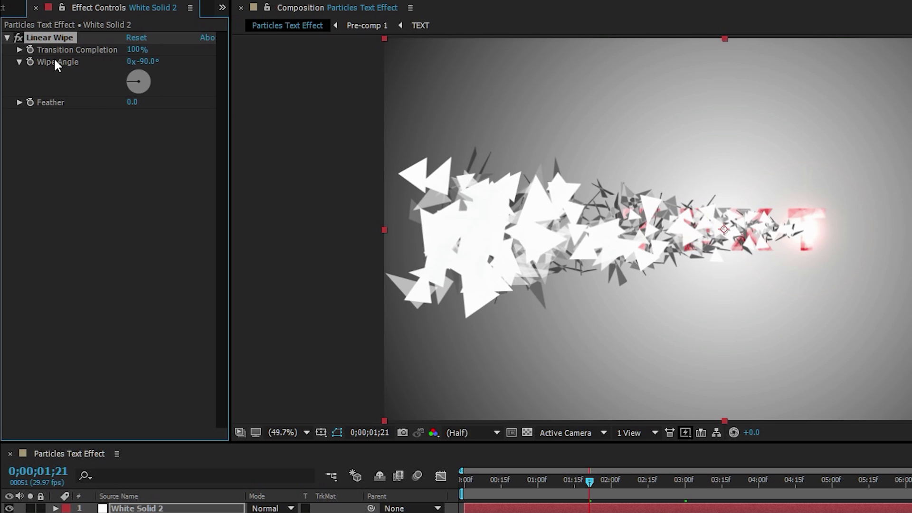
left_click(589, 480)
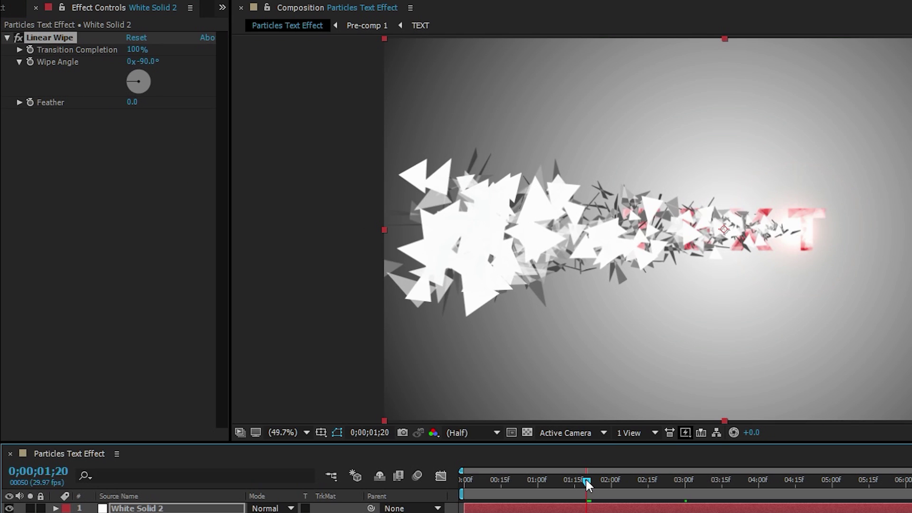
left_click_drag(586, 478, 584, 478)
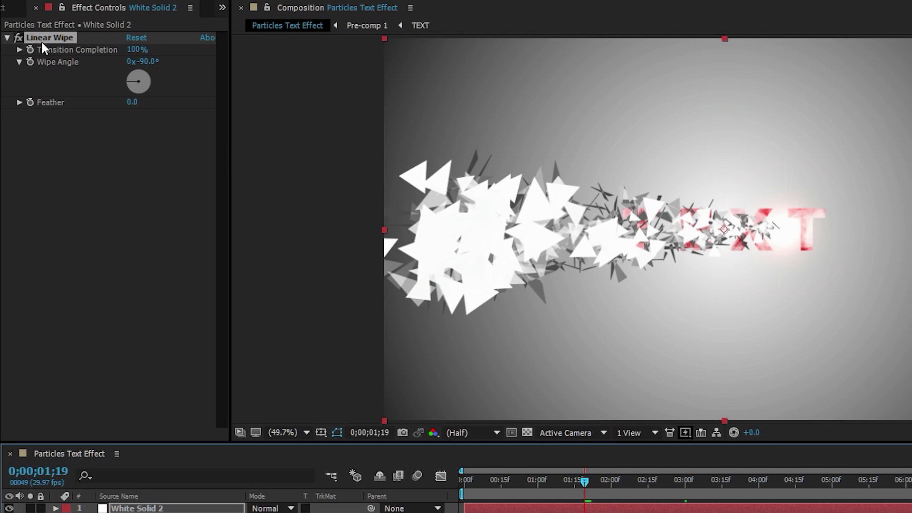
left_click(30, 49)
mouse_move(604, 483)
left_mouse_down()
mouse_move(497, 374)
mouse_move(505, 375)
left_mouse_up()
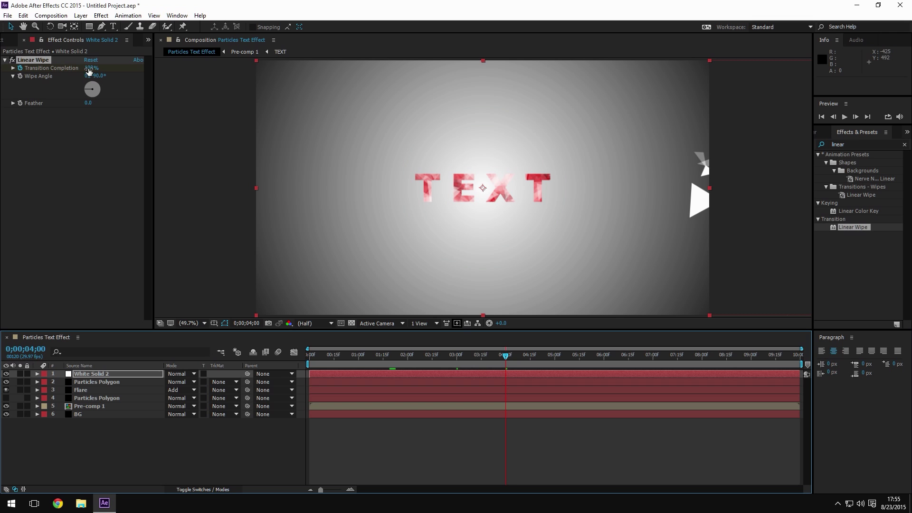
Set Transition Completion to 0% at 4 seconds and feather the wipe edge to 174
left_click_drag(89, 70, 3, 70)
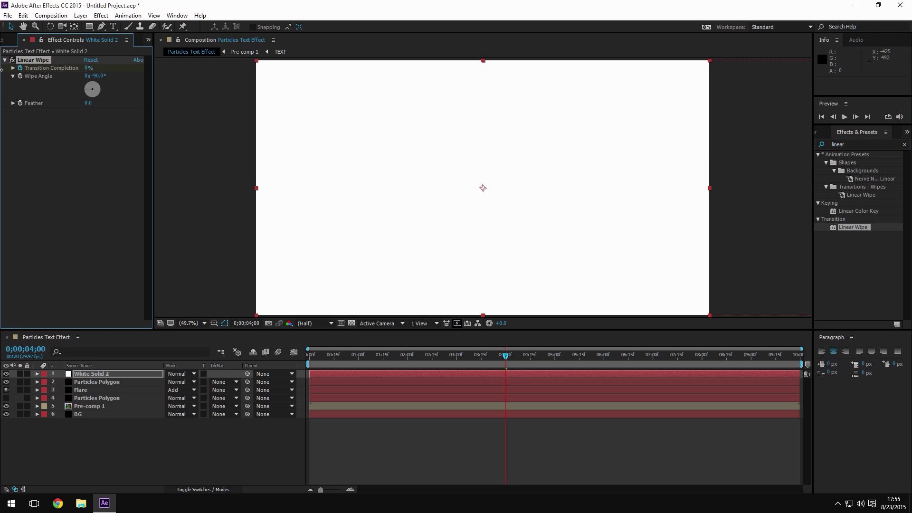
left_click_drag(500, 361, 412, 360)
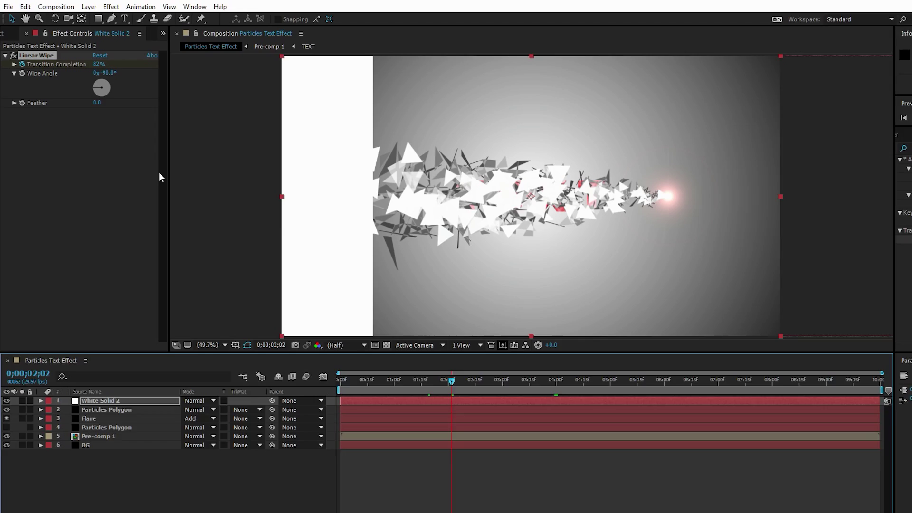
left_click_drag(89, 68, 128, 68)
left_click_drag(88, 103, 146, 114)
left_click_drag(220, 119, 255, 119)
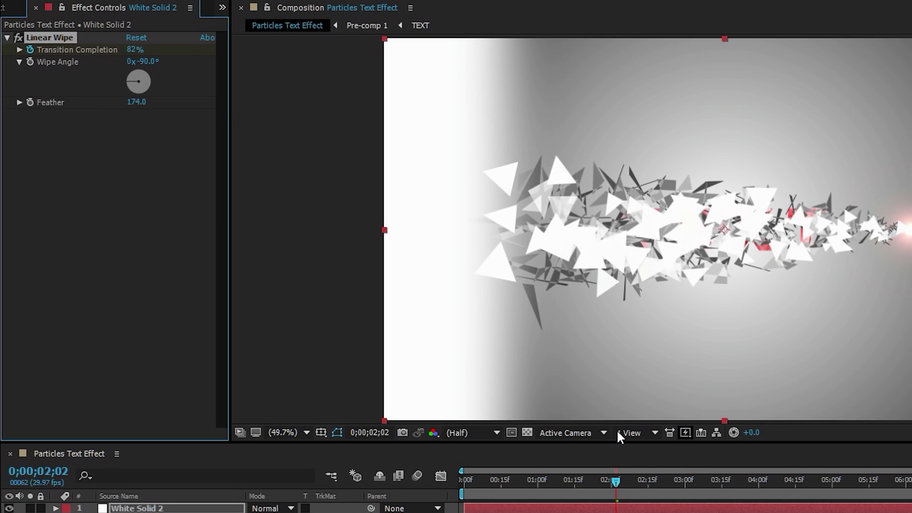
left_click_drag(617, 480, 617, 494)
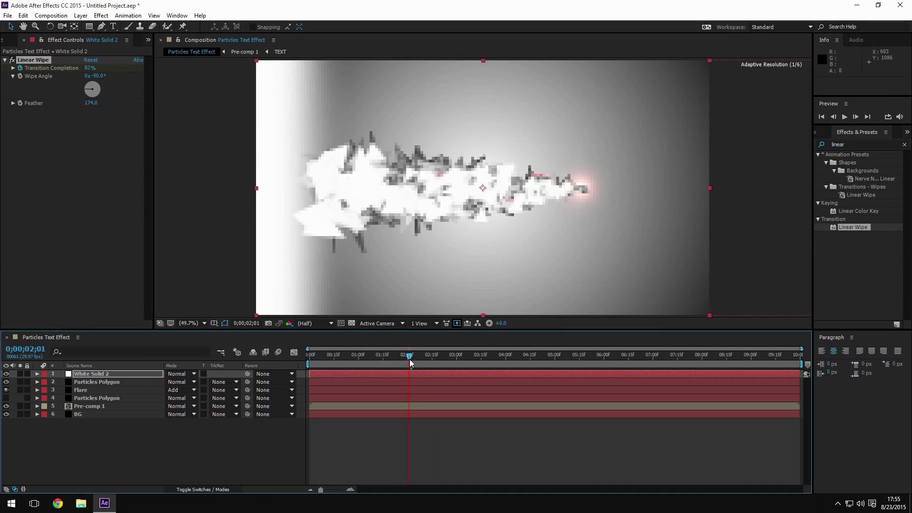
left_click_drag(412, 364, 406, 363)
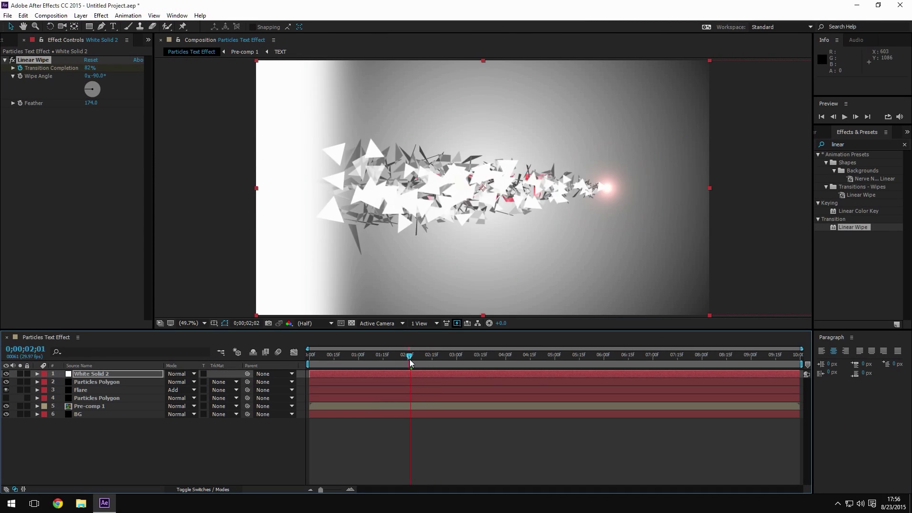
left_click_drag(405, 363, 408, 363)
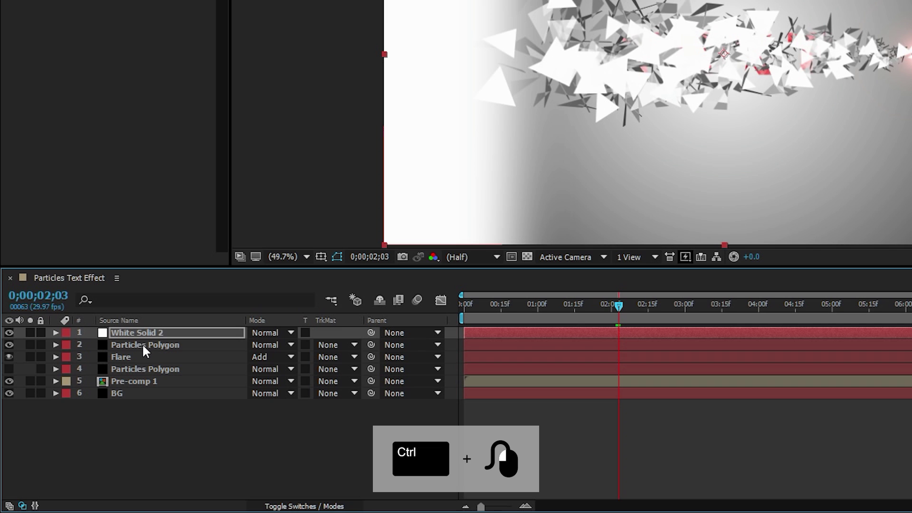
Pre-compose White Solid 2 and Particles Polygon as Pre-comp 2, placed just above Pre-comp 1
left_click(143, 345, "ctrl")
right_click(143, 345)
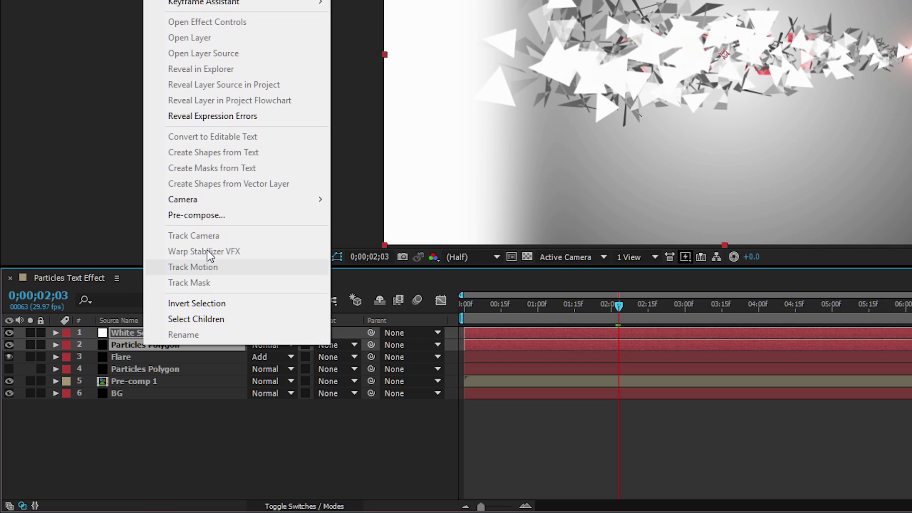
left_click(180, 215)
left_click(699, 230)
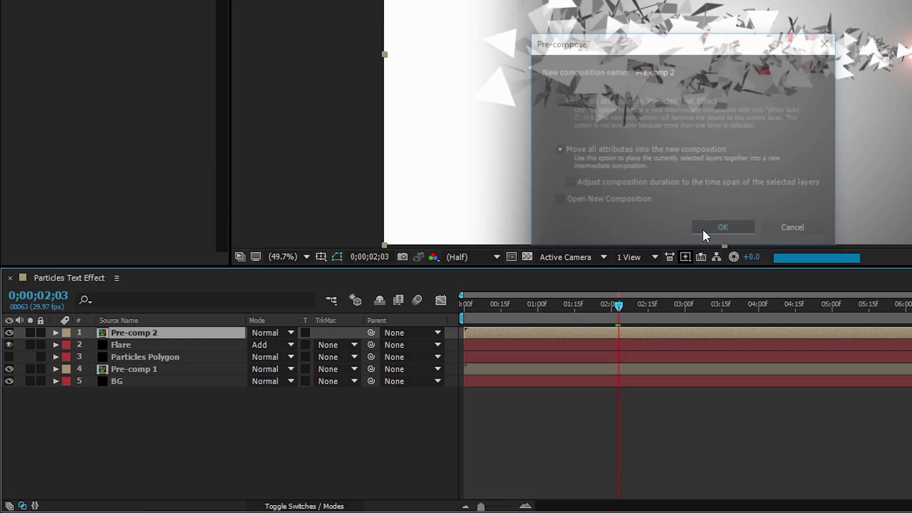
left_click_drag(145, 333, 146, 369)
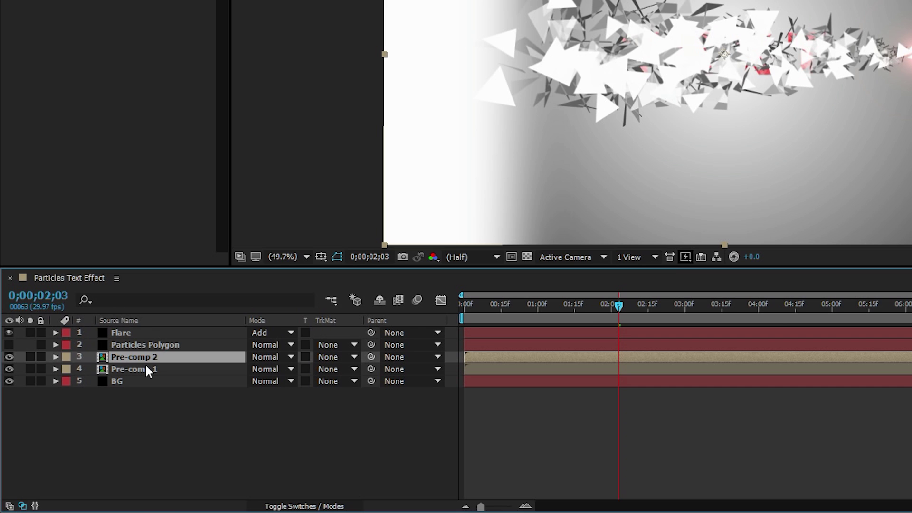
Set Pre-comp 1's track matte to Luma Matte 'Pre-comp 2' and preview the TEXT reveal
left_click(333, 369)
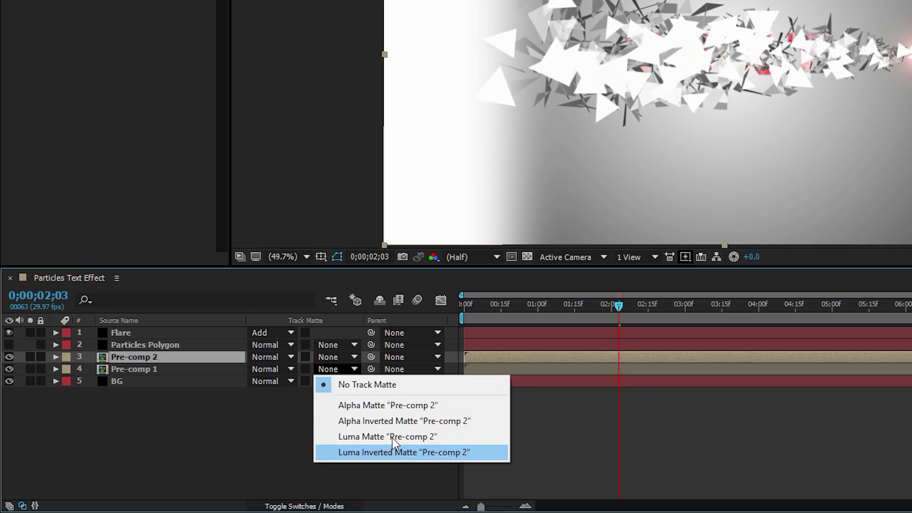
left_click(391, 436)
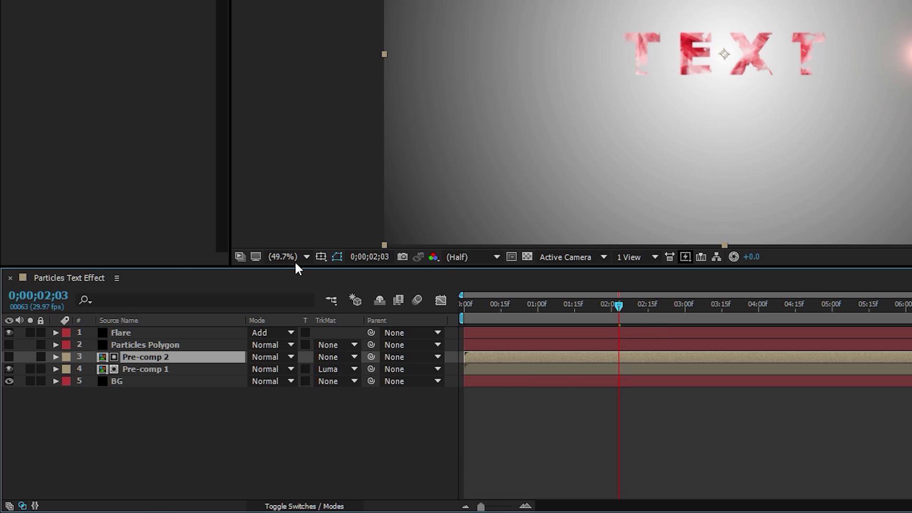
left_click(9, 333)
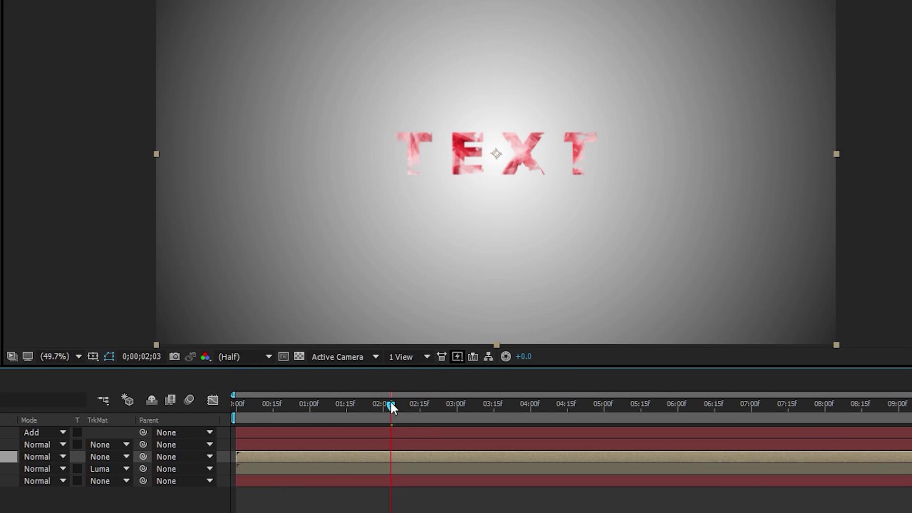
mouse_move(390, 406)
left_mouse_down()
mouse_move(538, 406)
mouse_move(329, 409)
left_mouse_up()
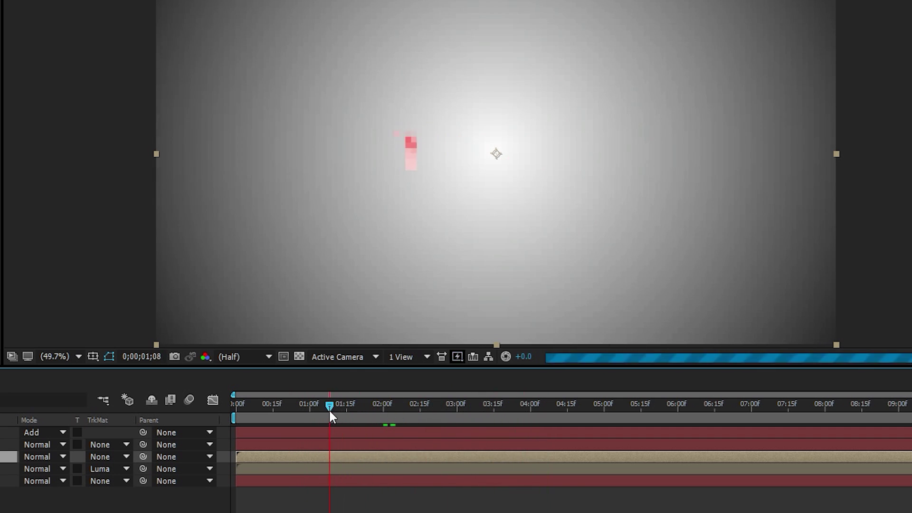
left_click_drag(326, 402, 364, 403)
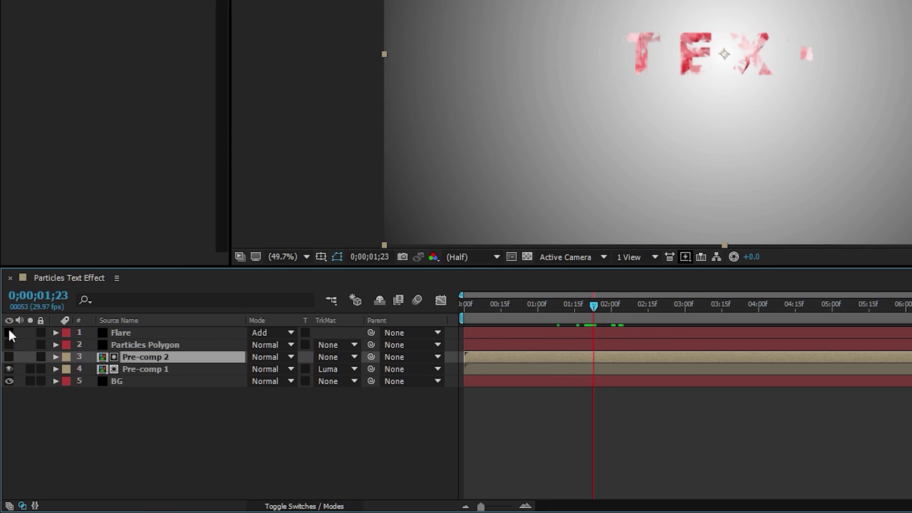
left_click(9, 333)
left_click(9, 344)
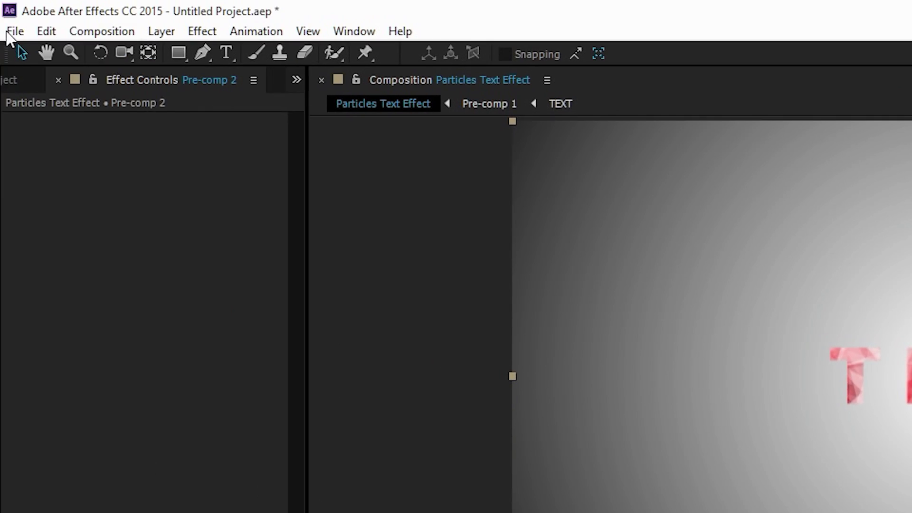
Import Sound Effect.mp3 into the project
left_click(11, 32)
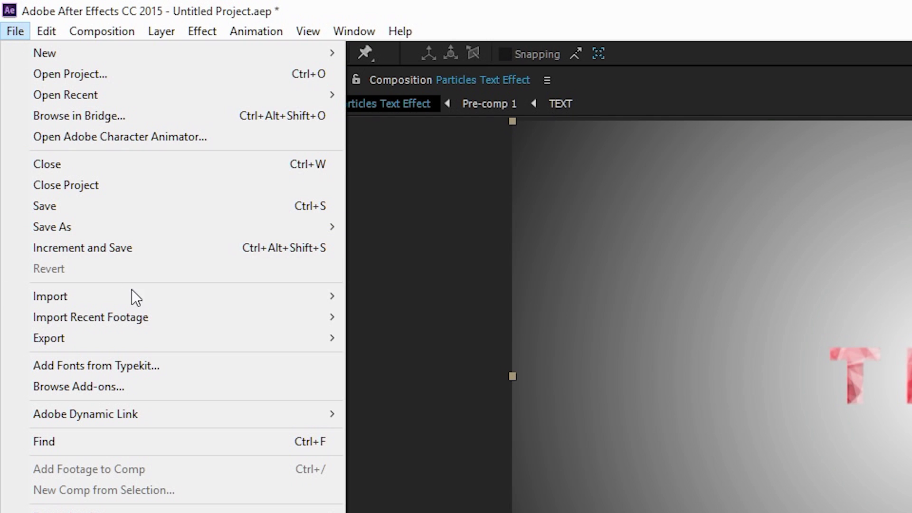
mouse_move(160, 296)
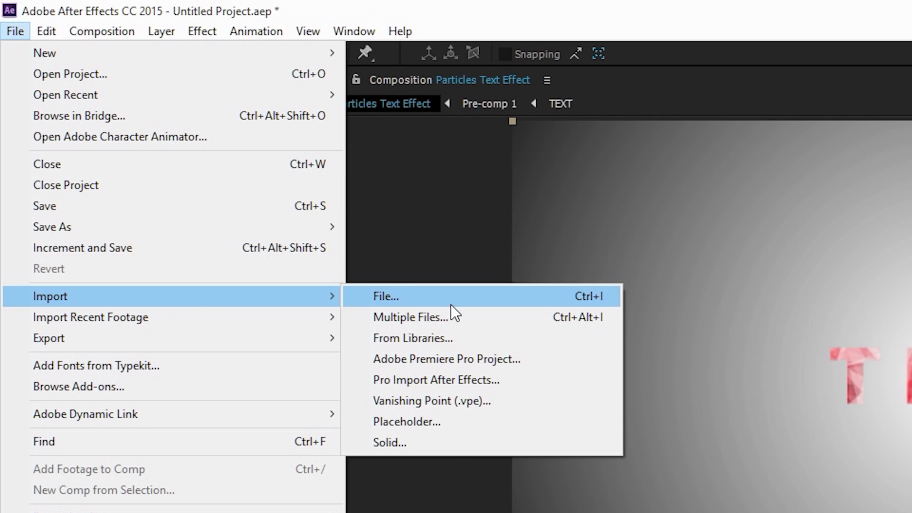
left_click(451, 305)
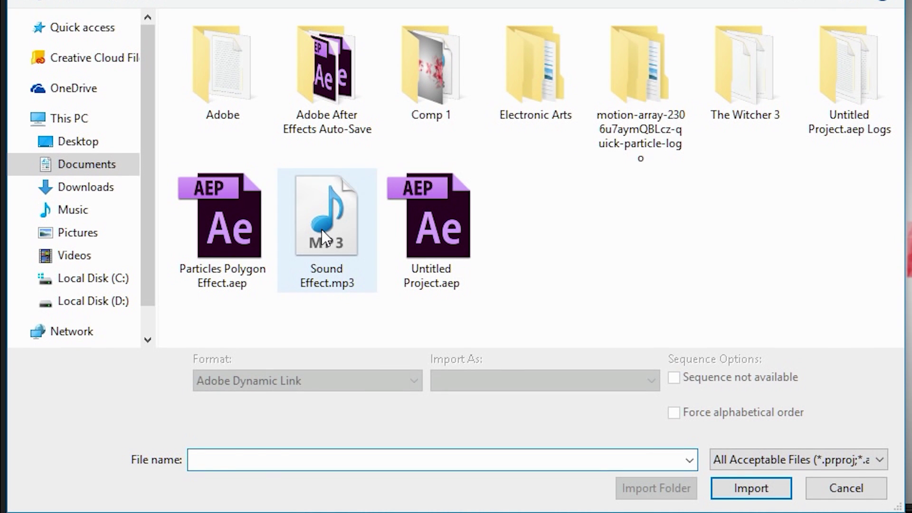
left_click(321, 229)
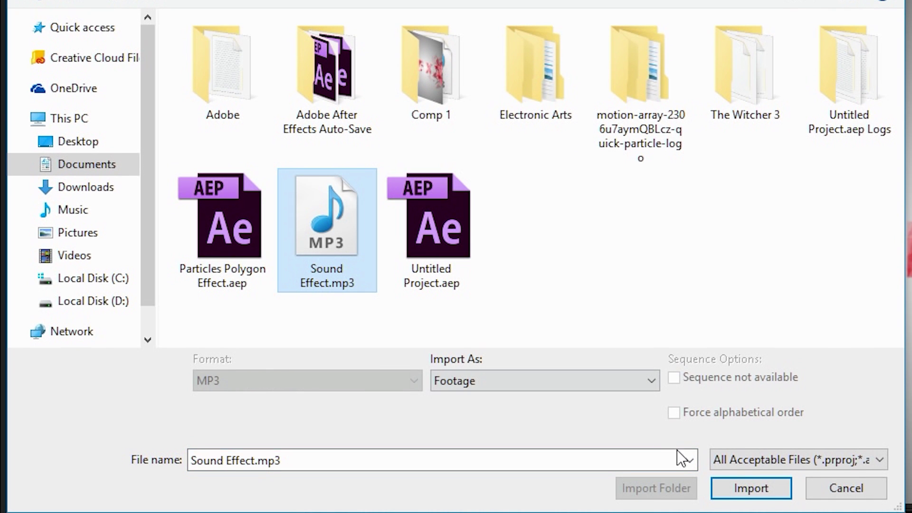
left_click(749, 483)
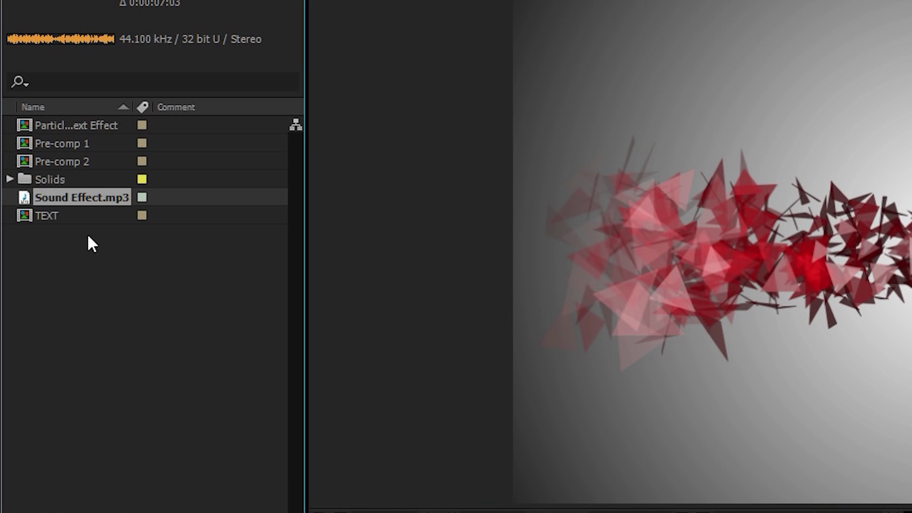
Add Sound Effect.mp3 to the composition and end the work area at the audio's end
mouse_move(67, 199)
left_mouse_down()
mouse_move(83, 406)
mouse_move(112, 387)
left_mouse_up()
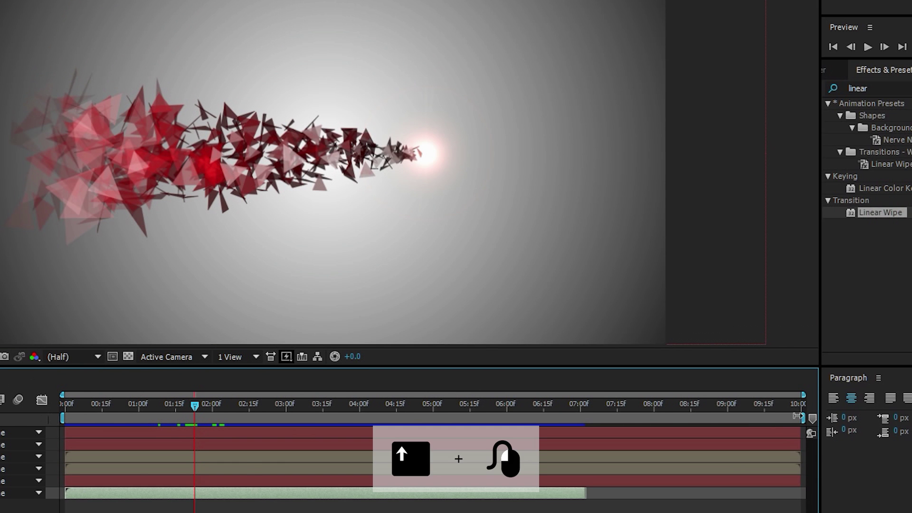
left_click_drag(803, 418, 587, 417)
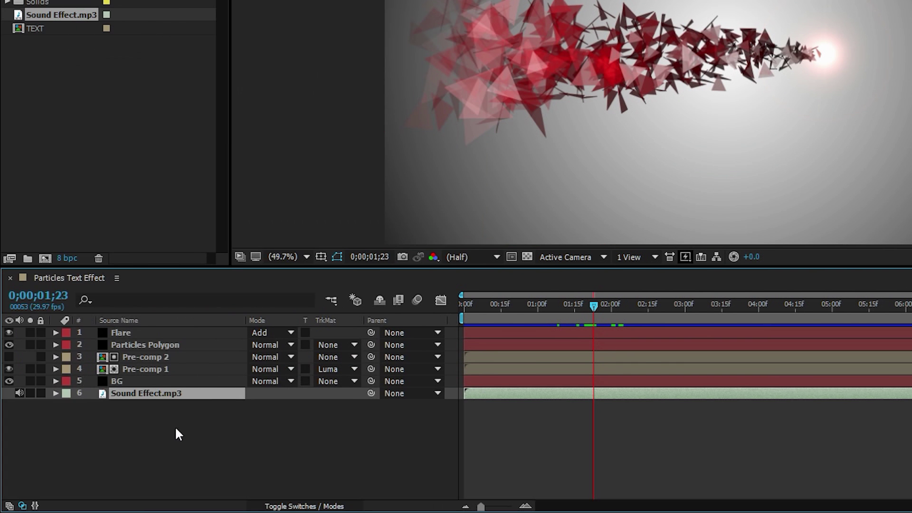
left_click_drag(171, 428, 131, 332)
Pre-compose all six layers into a precomp named Final, then return to the start and expand it
right_click(131, 332)
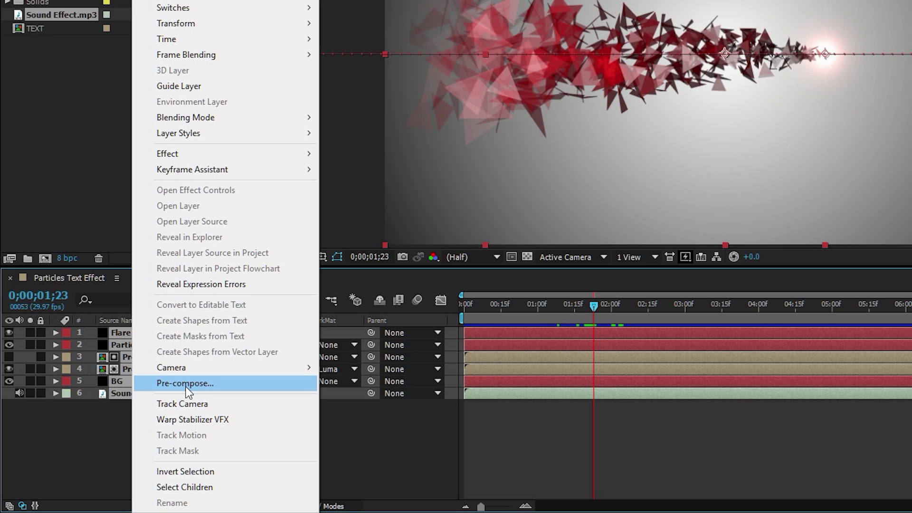
left_click(185, 384)
type("Final")
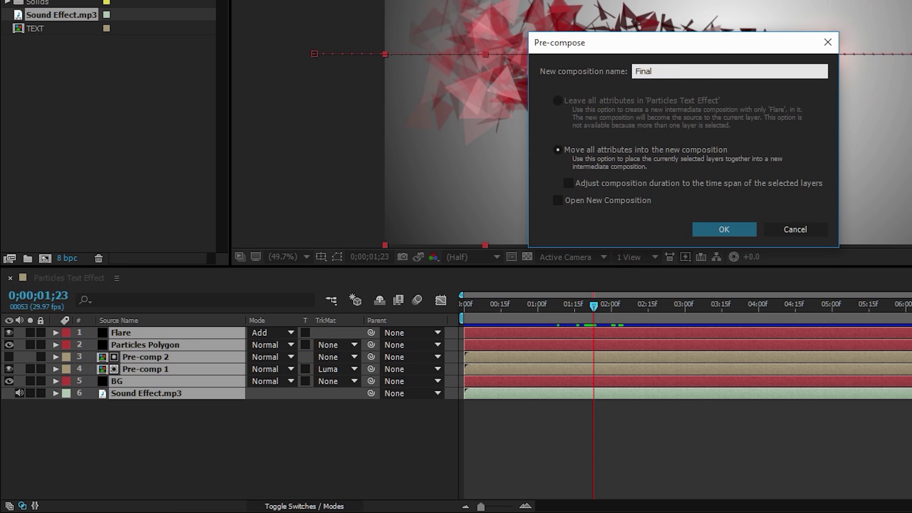
key("Return")
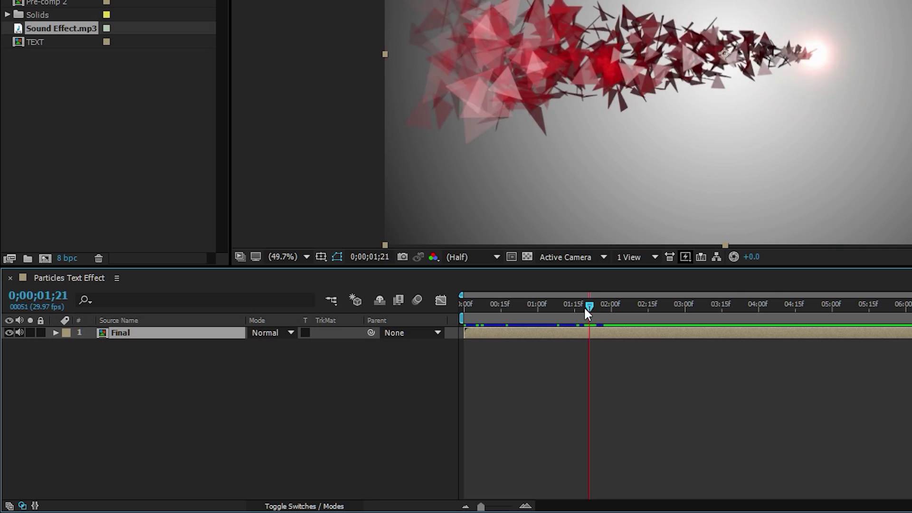
left_click_drag(589, 309, 443, 327)
left_click(55, 332)
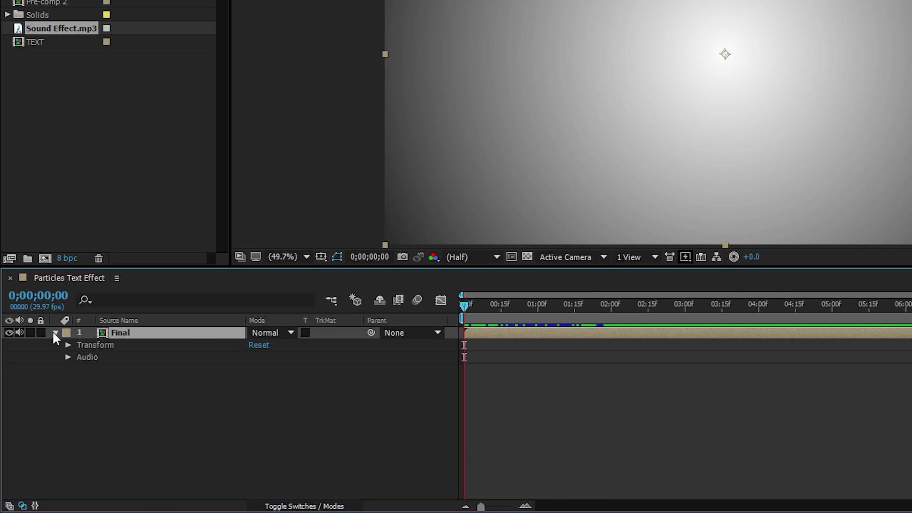
Keyframe Final's opacity from 0% at 0;00 to 100% a few frames later
left_click(67, 344)
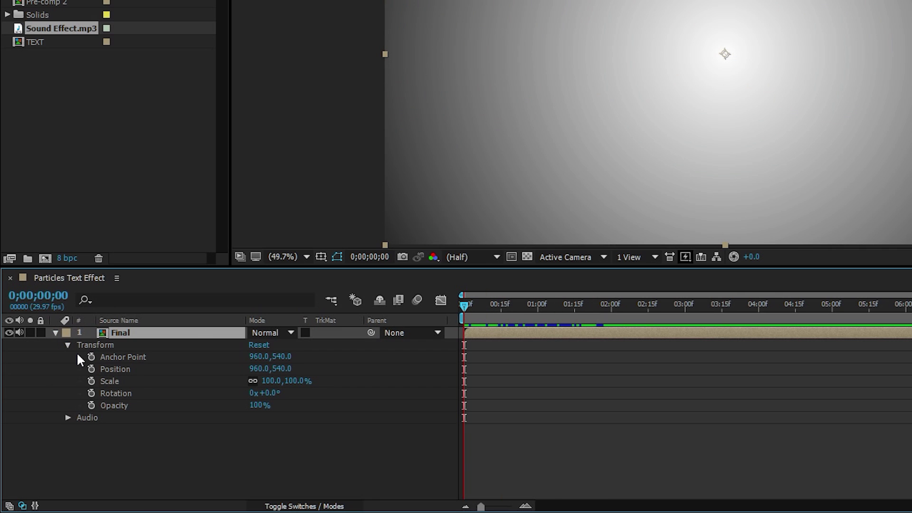
left_click_drag(255, 411, 170, 406)
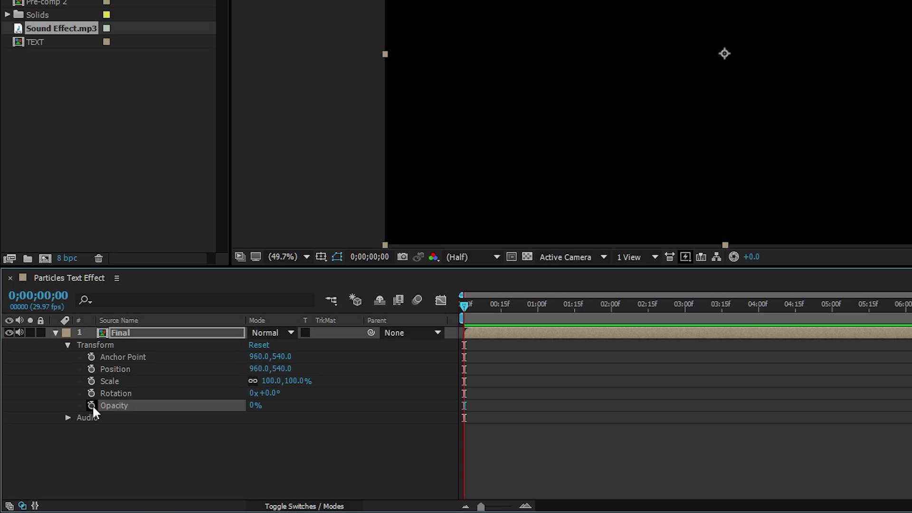
key("ctrl+Right")
key("ctrl+Right")
key("ctrl+Right")
key("ctrl+Right")
key("ctrl+Right")
key("ctrl+Right")
key("ctrl+Right")
key("ctrl+Right")
left_click_drag(252, 404, 466, 427)
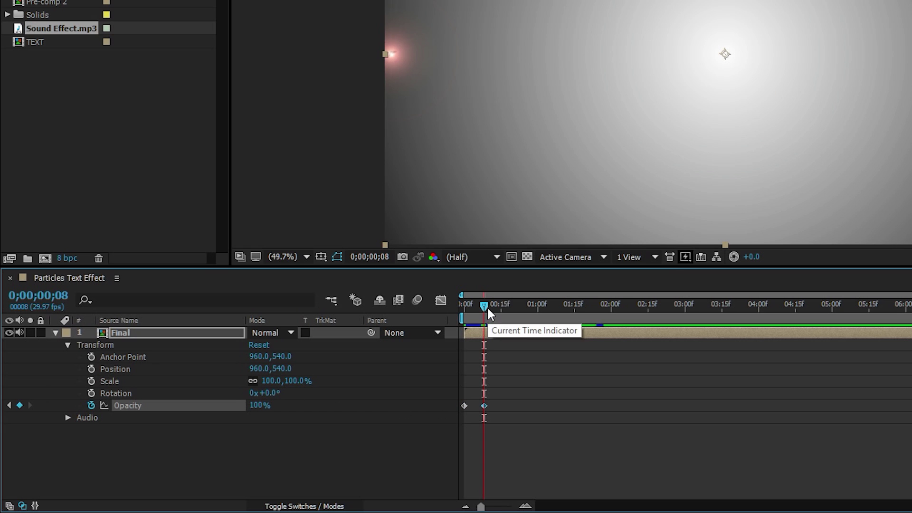
Hold 100% opacity near 7 seconds, fade to 0% at 7;01, and preview with sound
left_click_drag(498, 304, 853, 359)
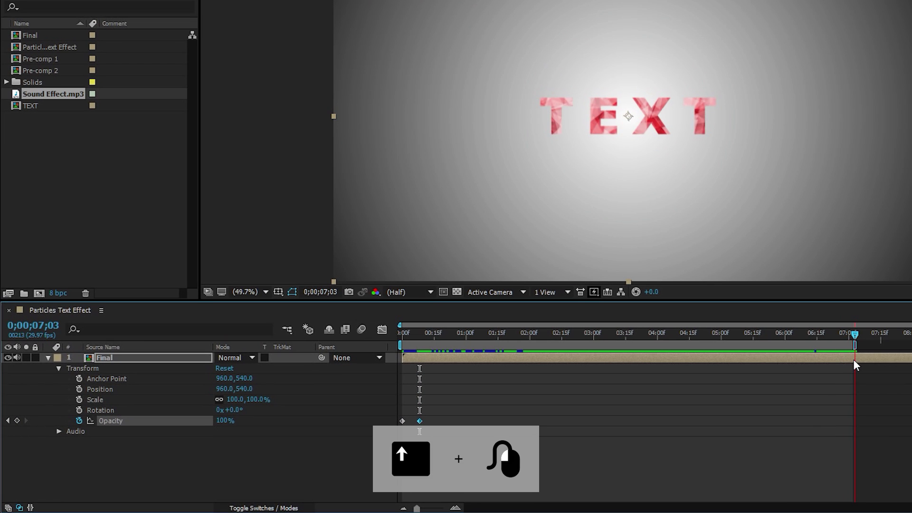
key("ctrl+Left")
key("ctrl+Left")
key("ctrl+Left")
key("ctrl+Left")
key("ctrl+Left")
key("ctrl+Left")
key("ctrl+Left")
key("ctrl+Left")
key("ctrl+Left")
key("ctrl+Left")
key("ctrl+Left")
key("ctrl+Left")
key("ctrl+Left")
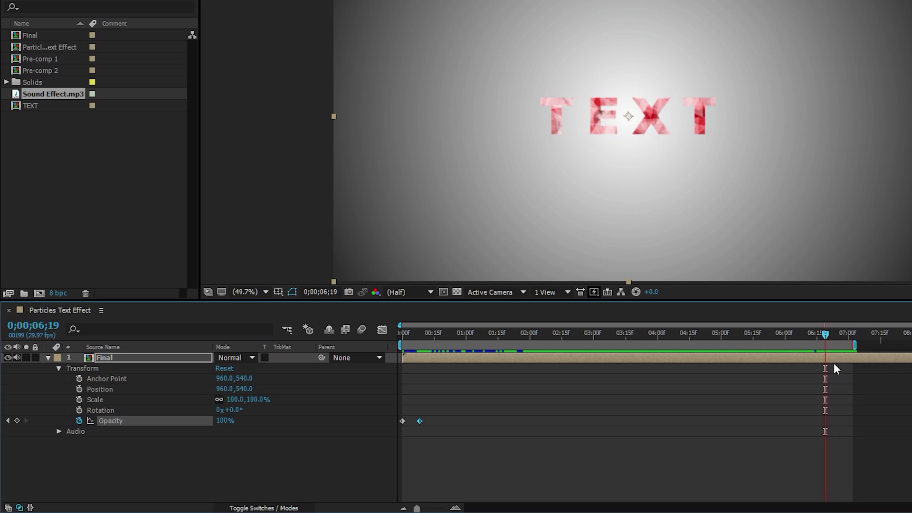
left_click(17, 421)
left_click_drag(824, 338, 851, 335)
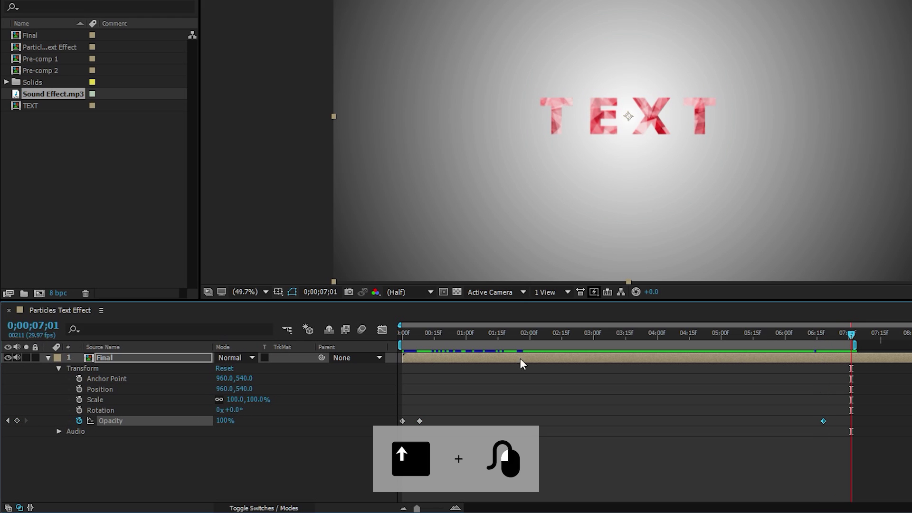
left_click(225, 420)
type("0")
key("Return")
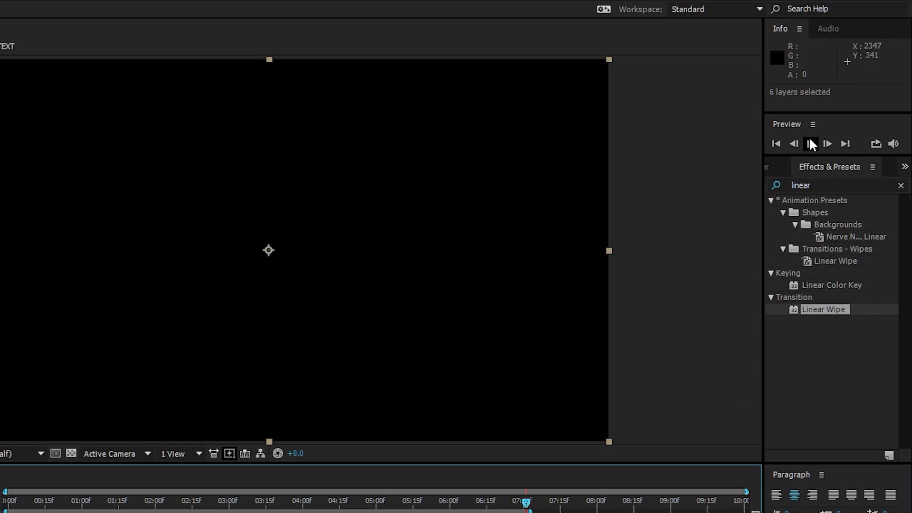
left_click(810, 143)
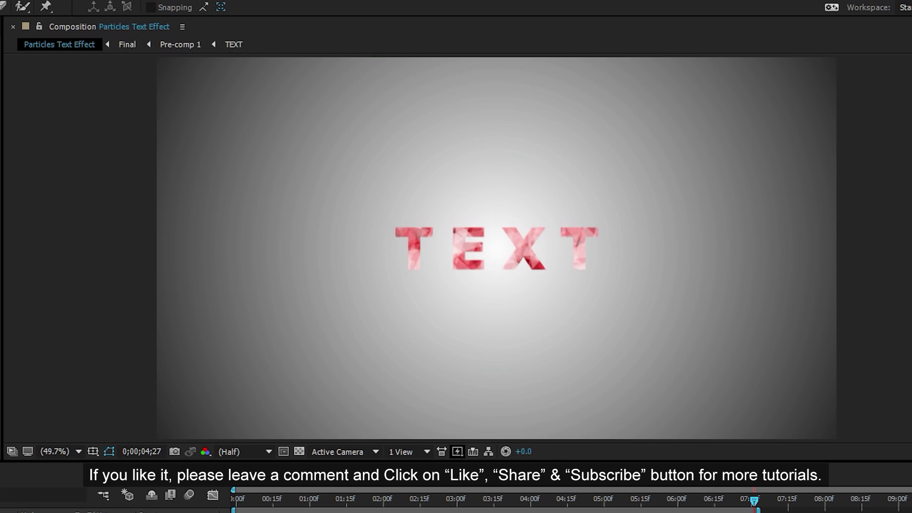
Stop the preview, scrub to 7;01 to confirm the fade to black, and open the File menu
key("space")
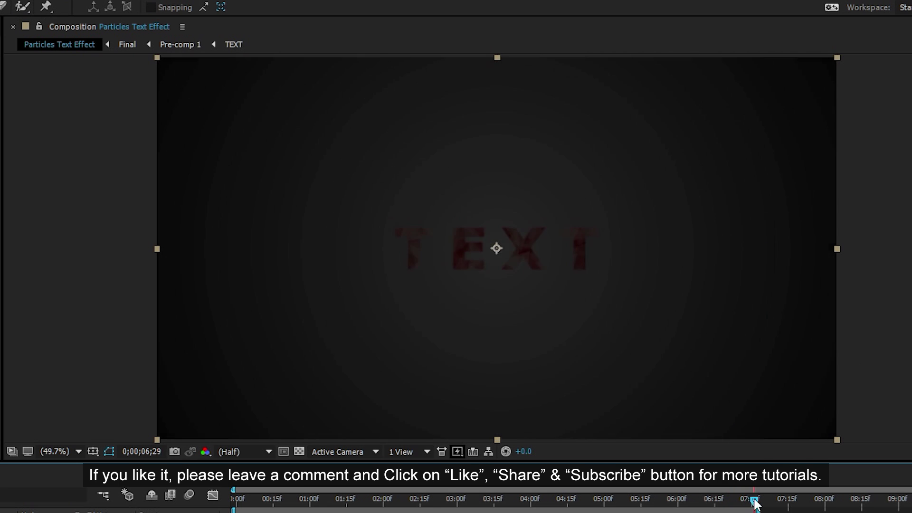
left_click_drag(732, 503, 753, 501)
left_click(10, 23)
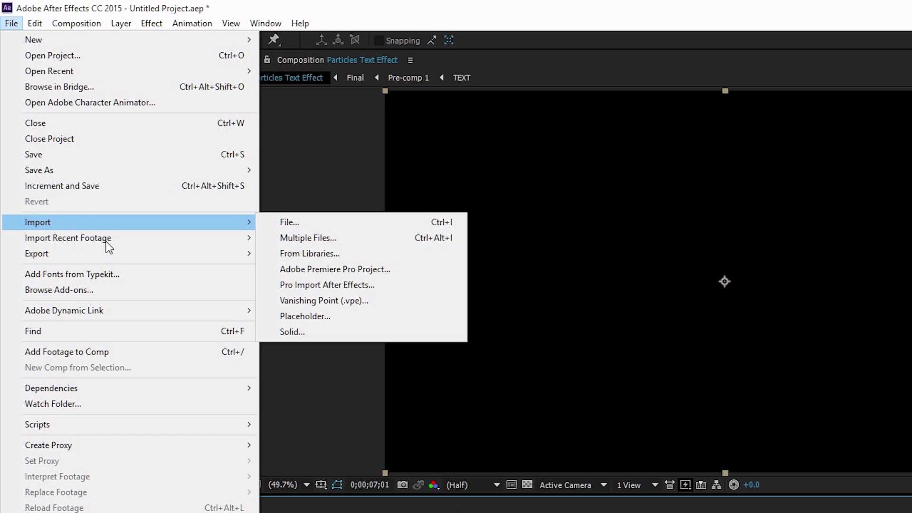
Add Particles Text Effect to the Adobe Media Encoder queue via File > Export
mouse_move(116, 254)
left_click(309, 256)
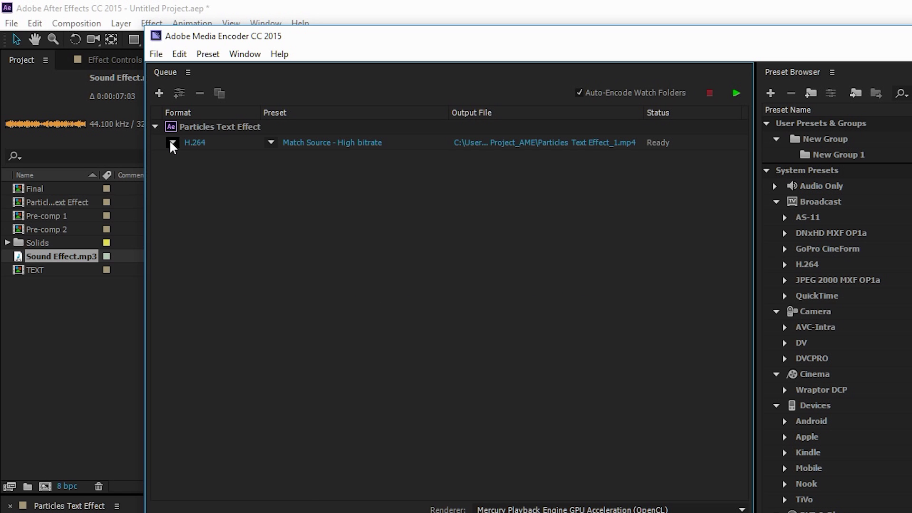
Set the queue item to H.264 format with the Match Source - High bitrate preset
left_click(172, 142)
left_click(213, 315)
left_click(269, 142)
left_click(384, 22)
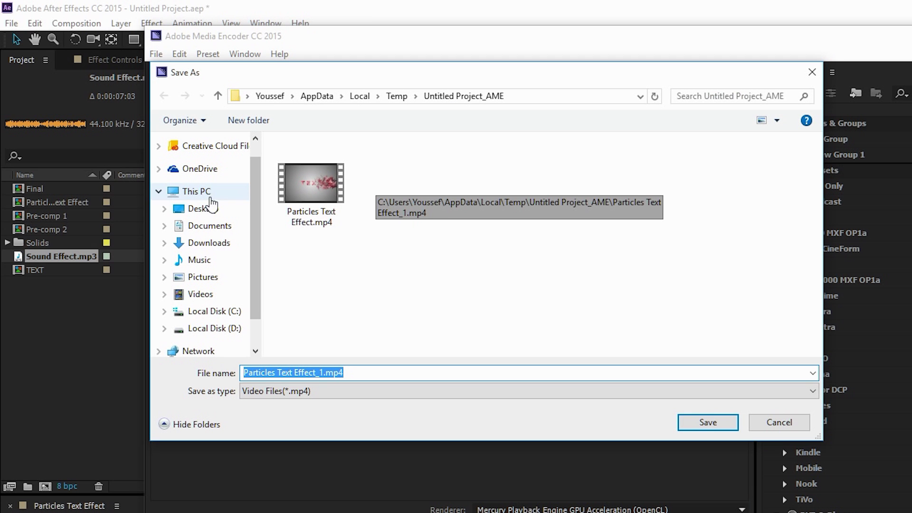
Save the output as Particles Text Effect_1.mp4 on the Desktop and start encoding
left_click(209, 209)
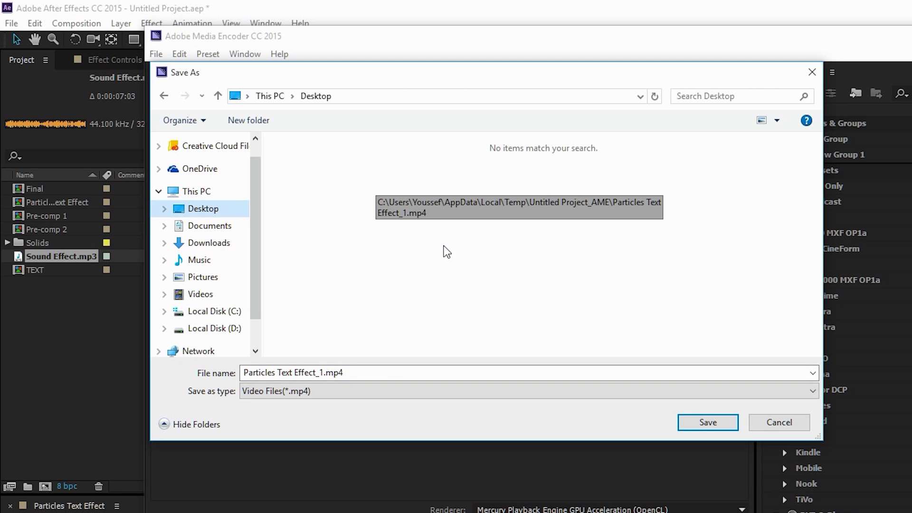
left_click(708, 423)
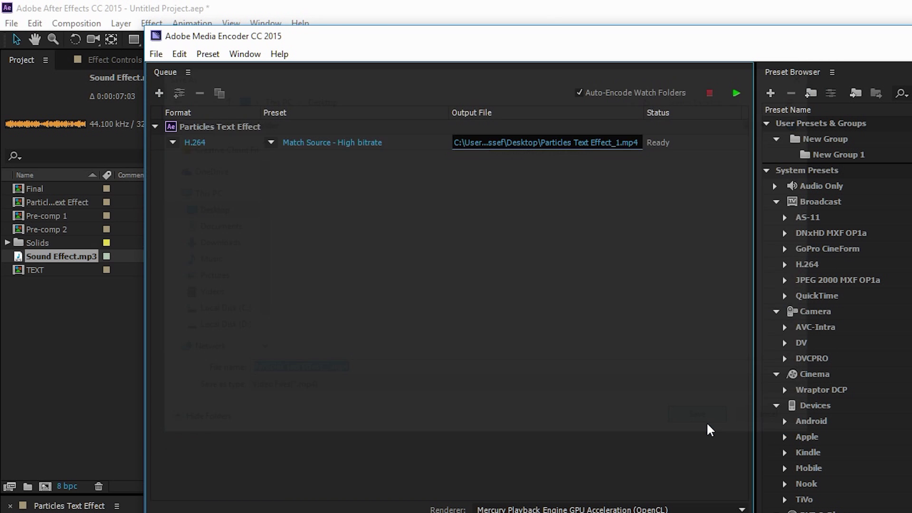
left_click(512, 57)
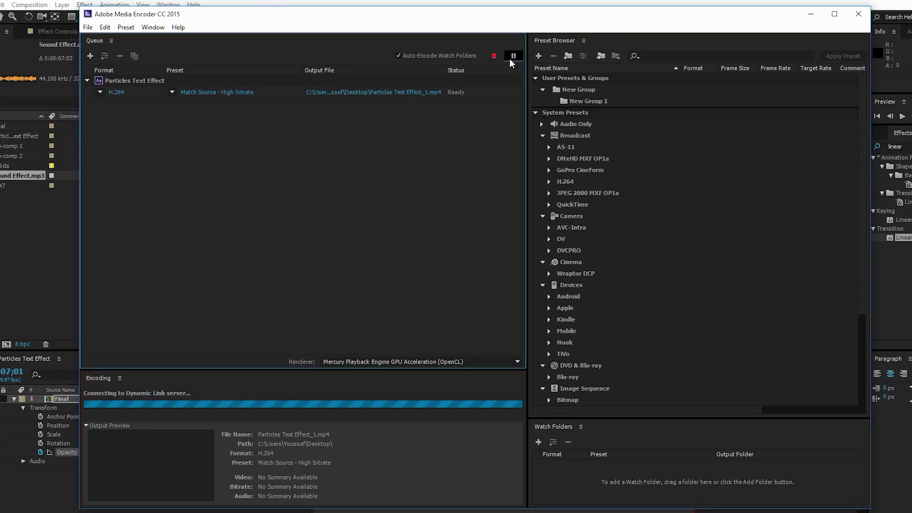